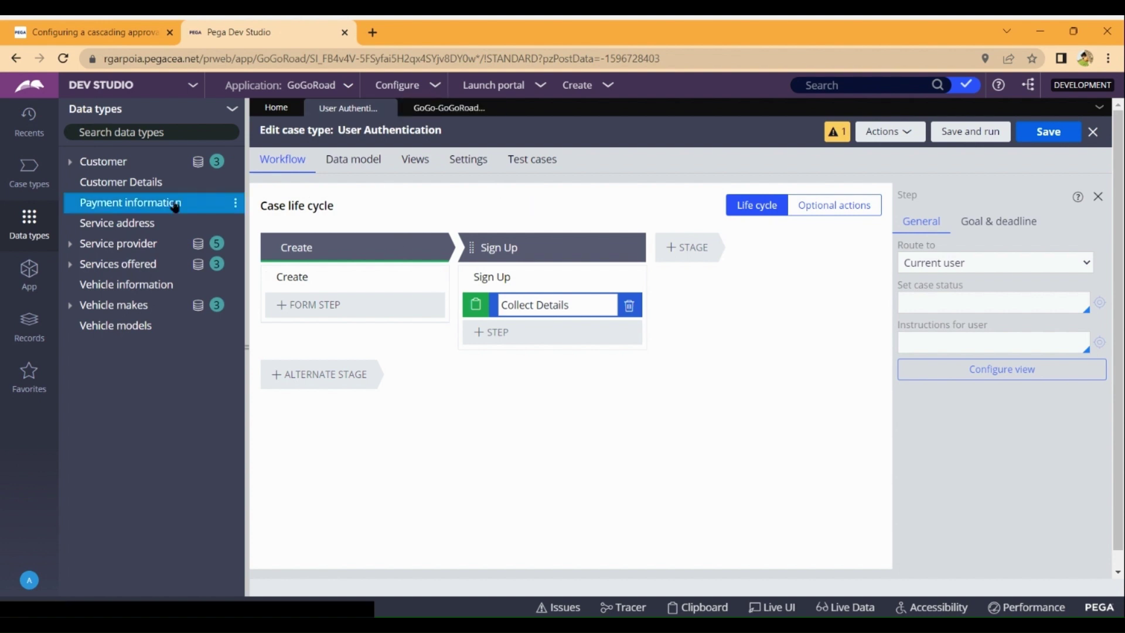
Open the Customer Details data type to view its Username, Password, Phone number, Email ID and Gender fields.
{"action": "left_click", "coordinate": [128, 191]}
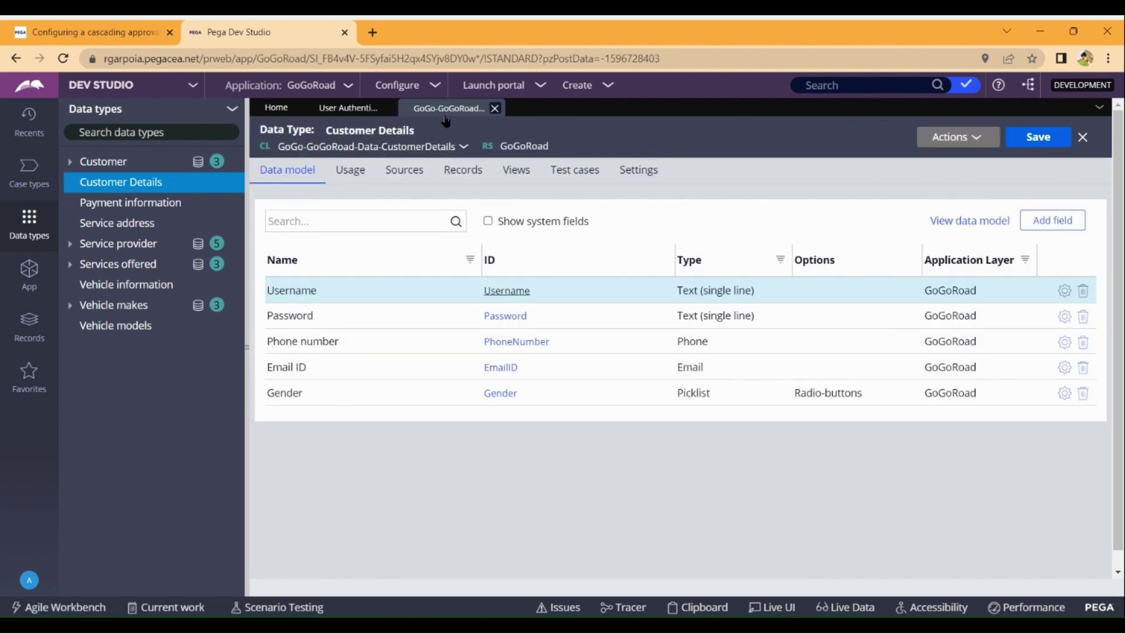
Configure Customer Details' records source for editing, using Phone Number as the record key.
{"action": "left_click", "coordinate": [470, 179]}
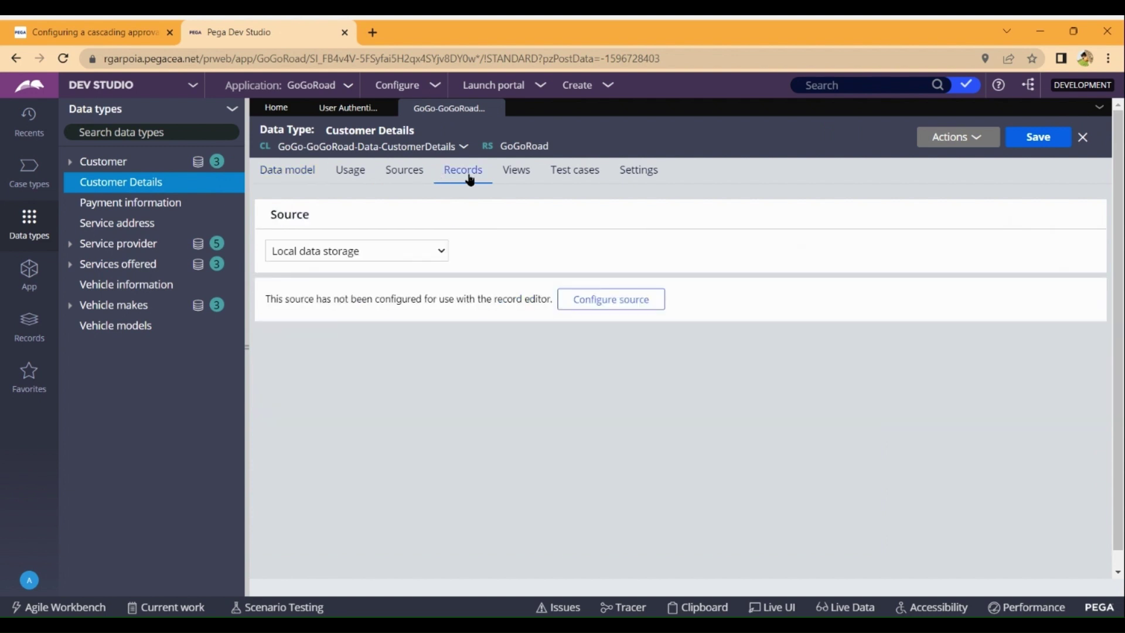
{"action": "left_click", "coordinate": [613, 300]}
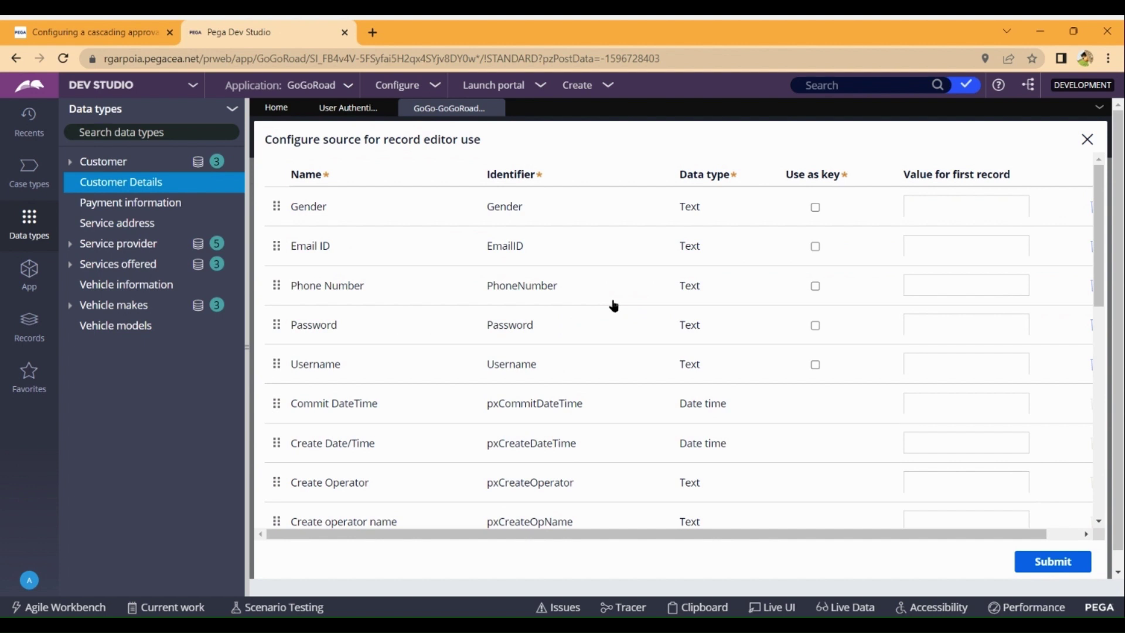
{"action": "left_click", "coordinate": [816, 286]}
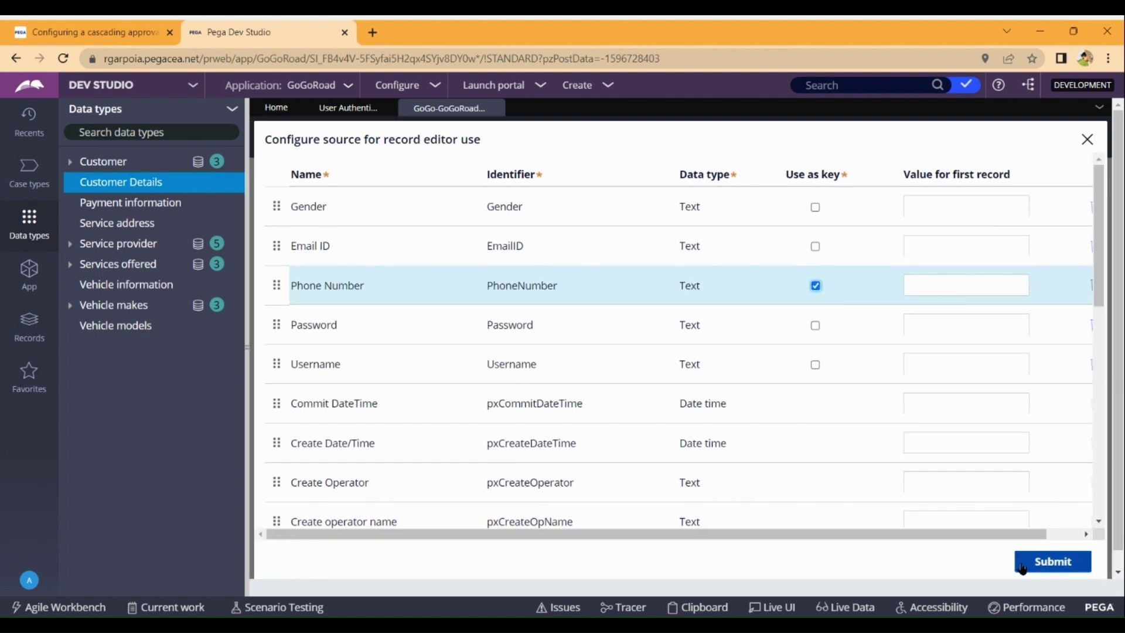
{"action": "left_click", "coordinate": [1050, 561]}
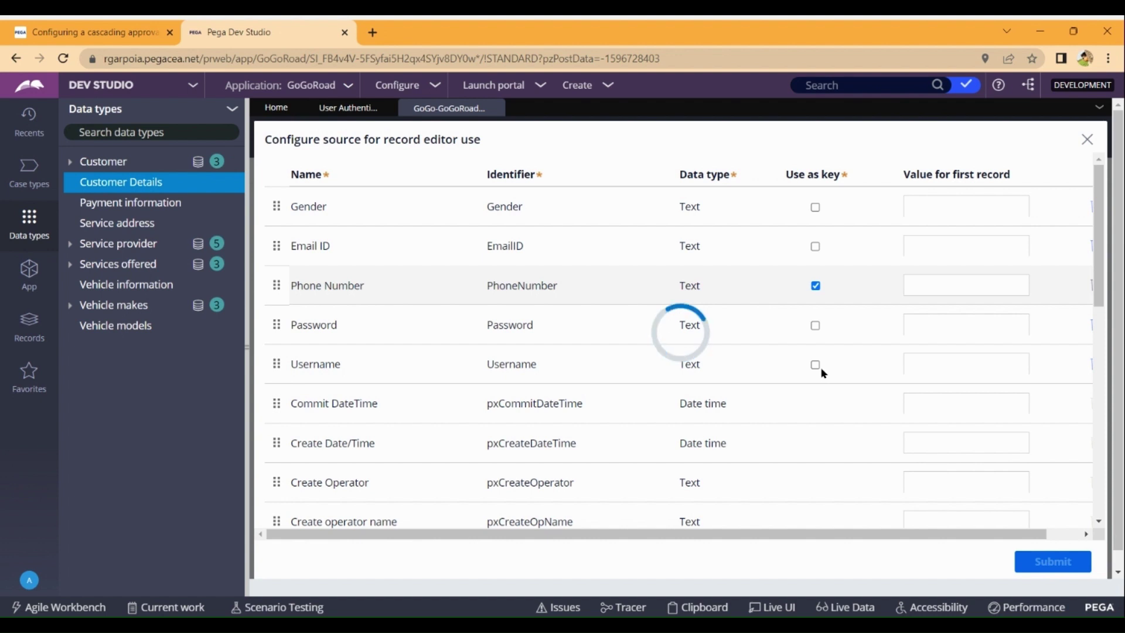
{"action": "scroll", "coordinate": [822, 373], "scroll_direction": "down", "scroll_amount": 1}
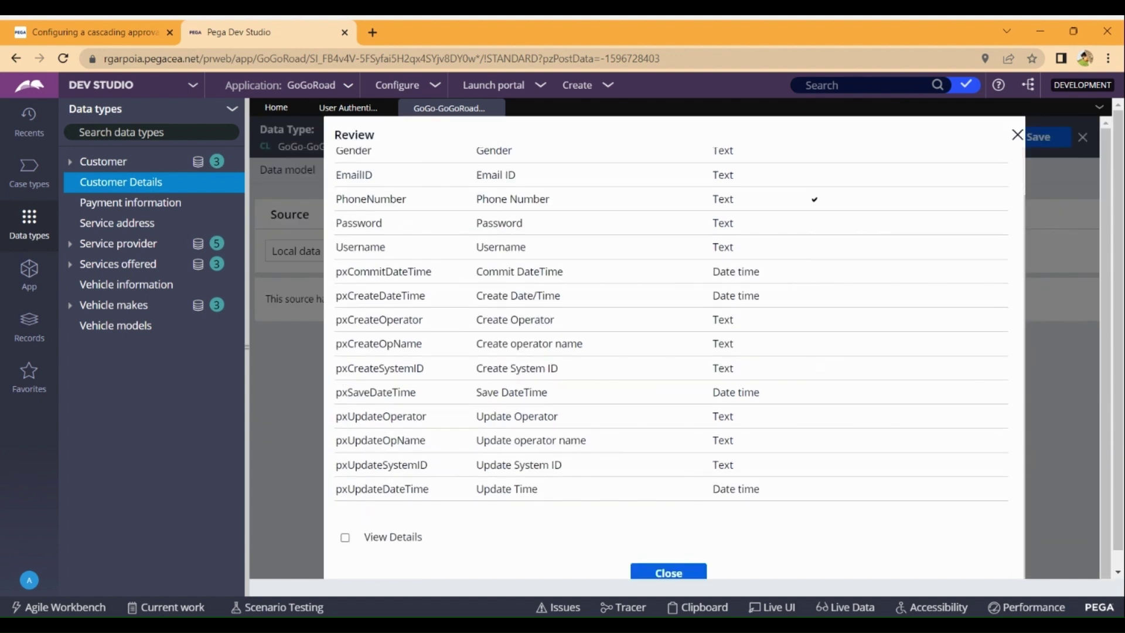
{"action": "left_click", "coordinate": [669, 573]}
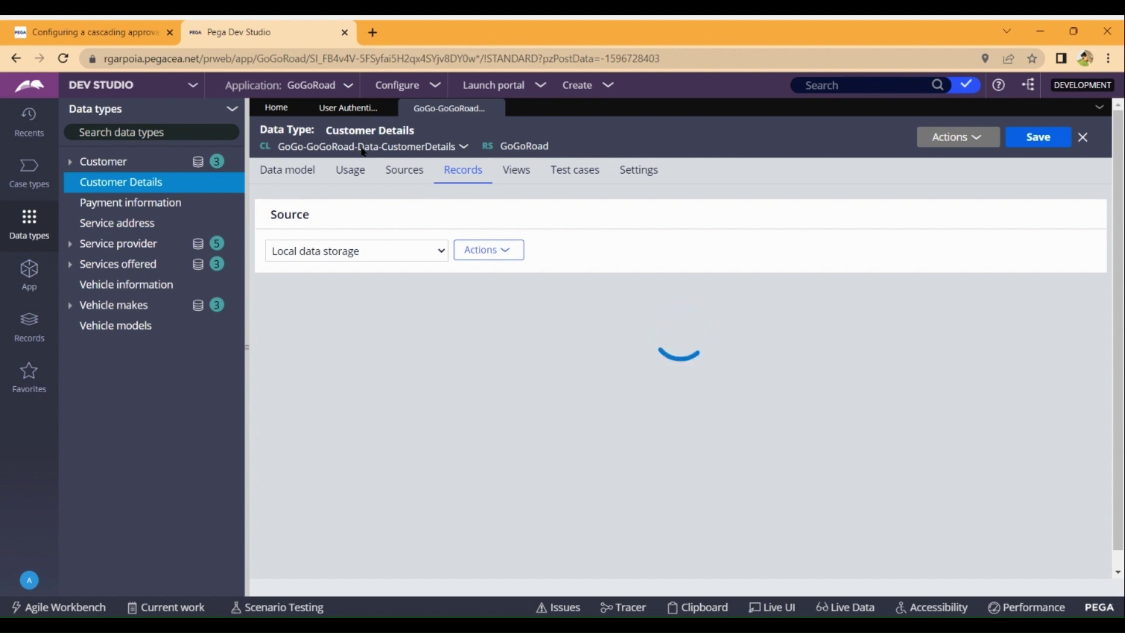
Open the Collect Details step's view configuration, then load the empty Customer Details records table.
{"action": "left_click", "coordinate": [348, 108]}
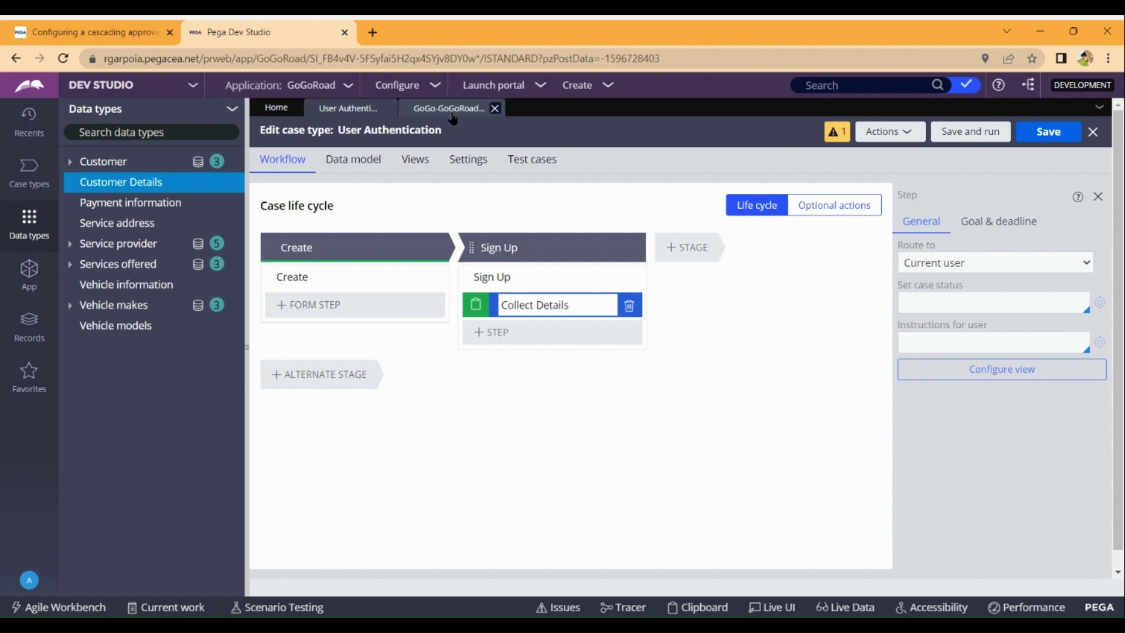
{"action": "left_click", "coordinate": [450, 107]}
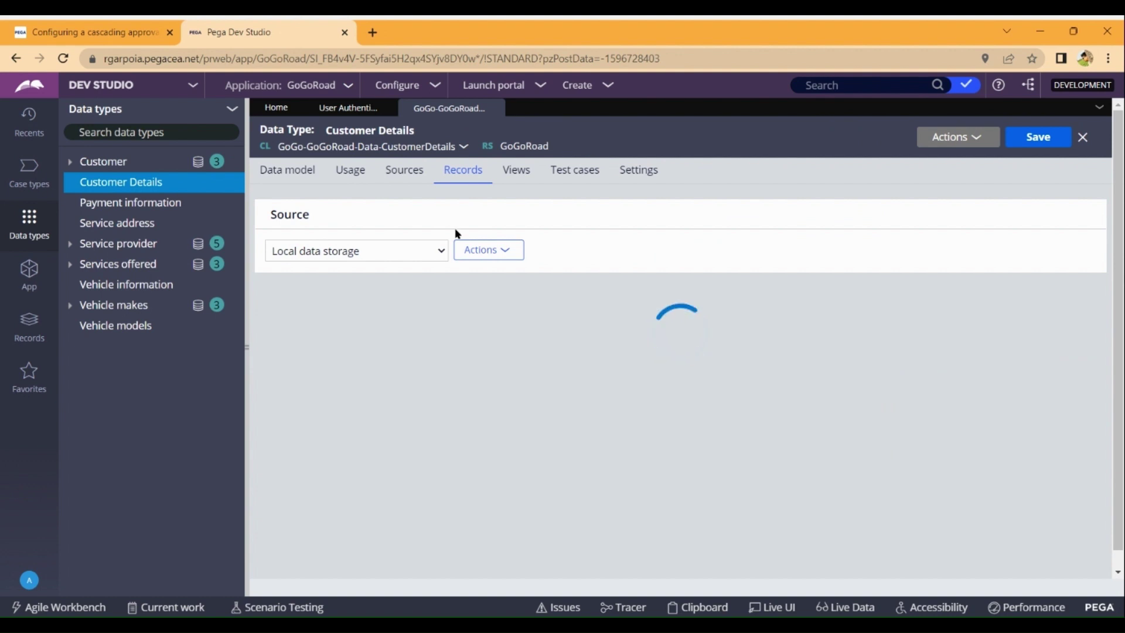
{"action": "left_click", "coordinate": [353, 117]}
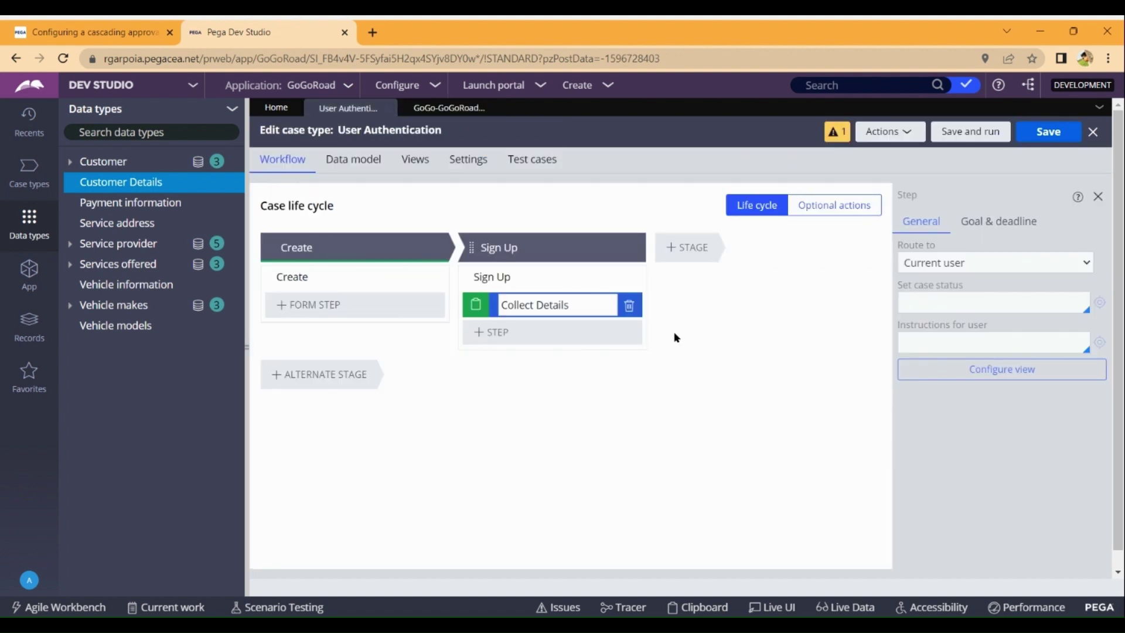
{"action": "left_click", "coordinate": [989, 380]}
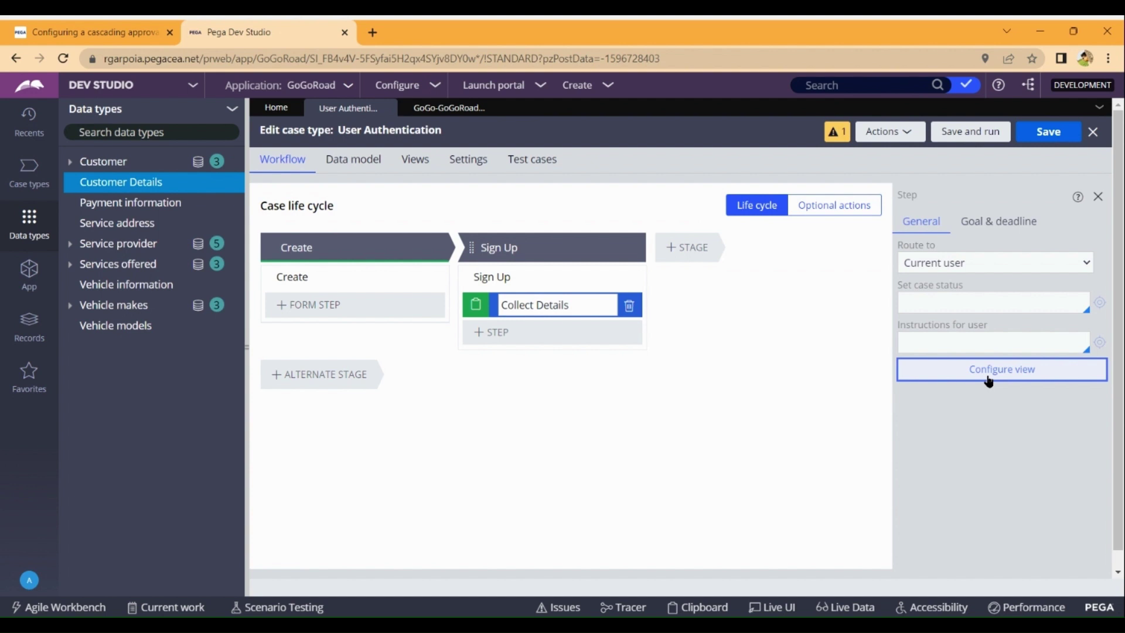
{"action": "left_click", "coordinate": [989, 380]}
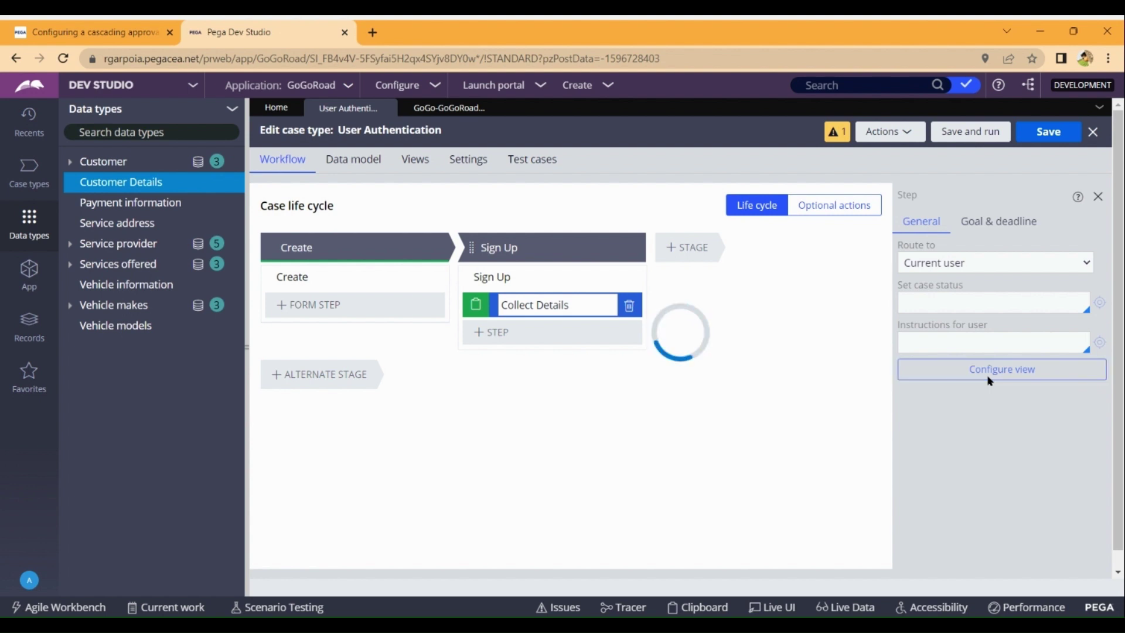
{"action": "left_click", "coordinate": [449, 107]}
{"action": "left_click", "coordinate": [295, 414]}
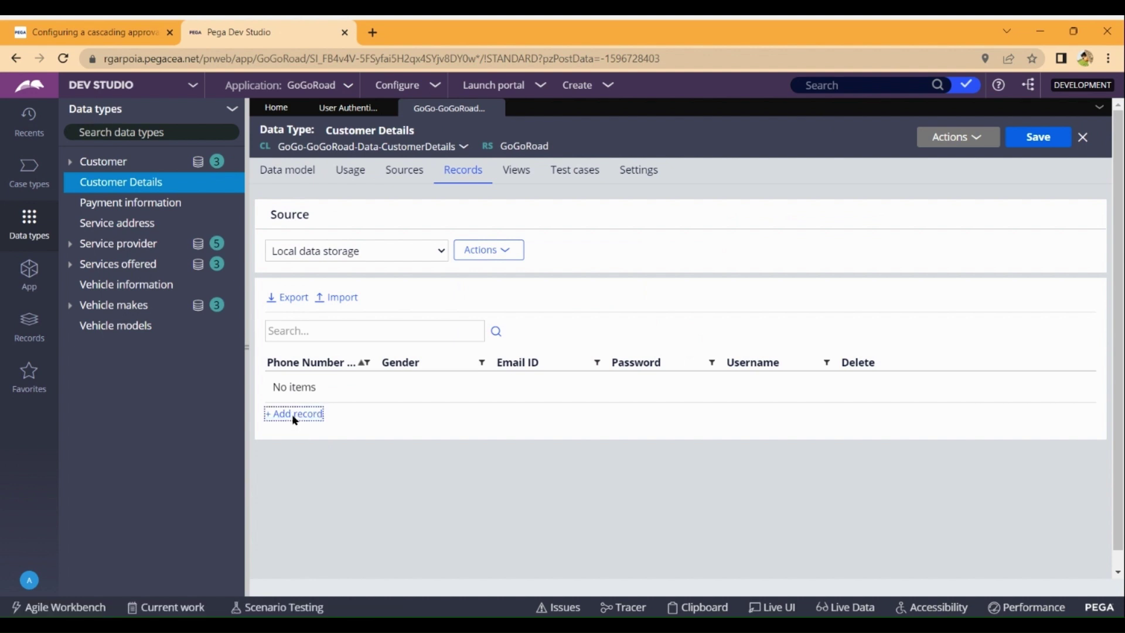
Add a Customer Details record with phone number, Female gender, email, password and username, and save it.
{"action": "left_click", "coordinate": [296, 418]}
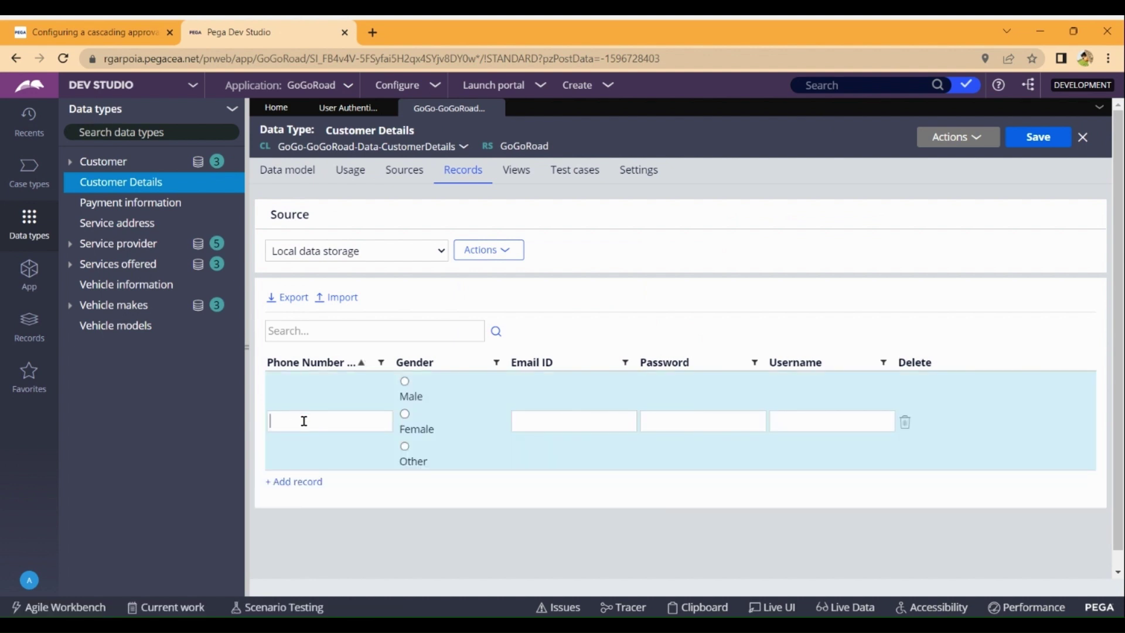
{"action": "type", "text": "123"}
{"action": "left_click", "coordinate": [409, 422]}
{"action": "left_click", "coordinate": [568, 423]}
{"action": "type", "text": "c@123123"}
{"action": "left_click", "coordinate": [869, 426]}
{"action": "type", "text": "pavan"}
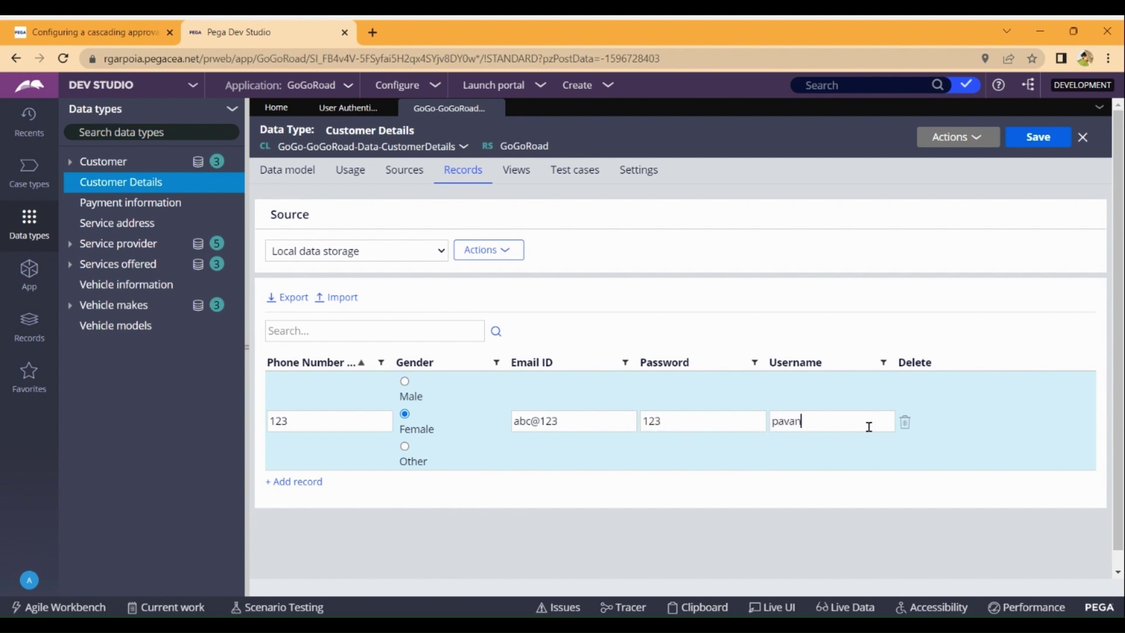
{"action": "left_click", "coordinate": [1040, 138]}
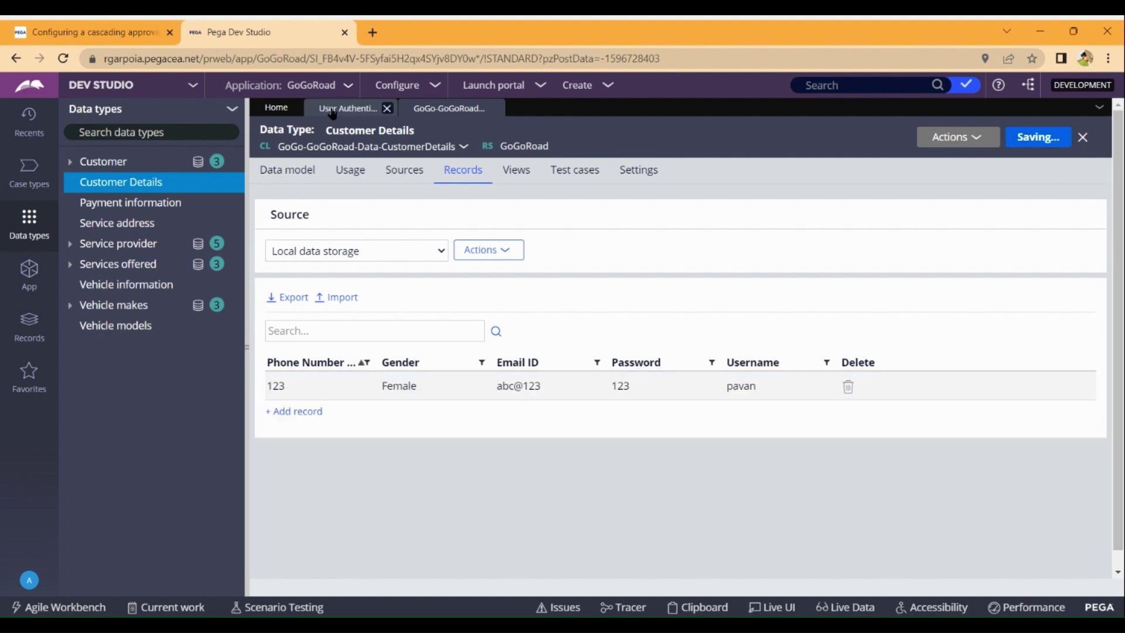
Add a new field named Collect Details to the User Authentication Collect Details form.
{"action": "left_click", "coordinate": [332, 113]}
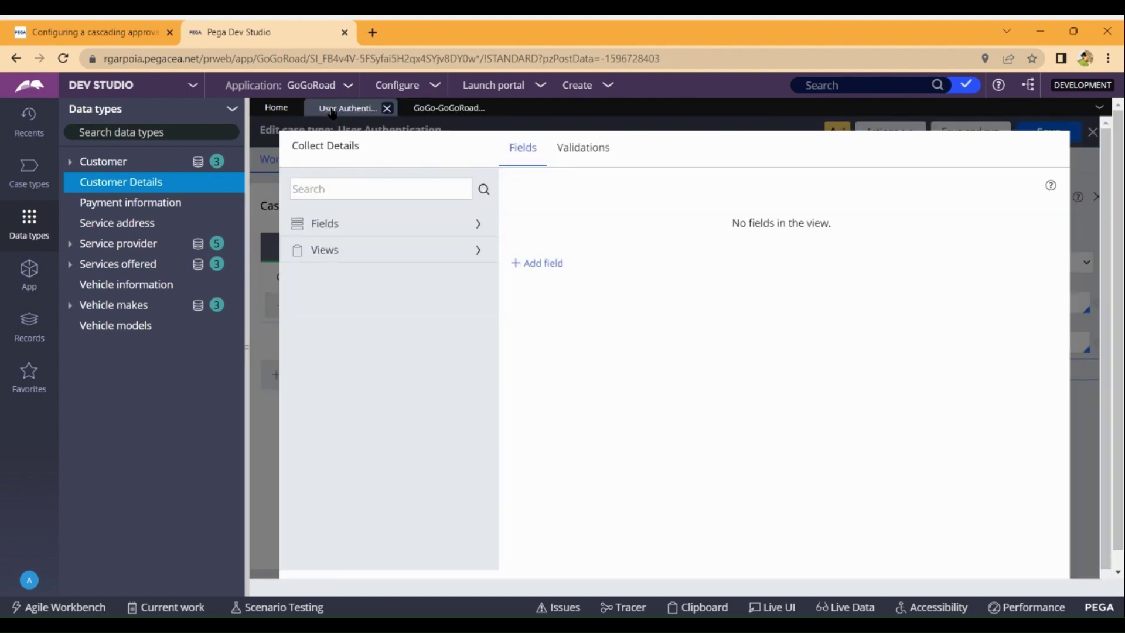
{"action": "left_click", "coordinate": [545, 265]}
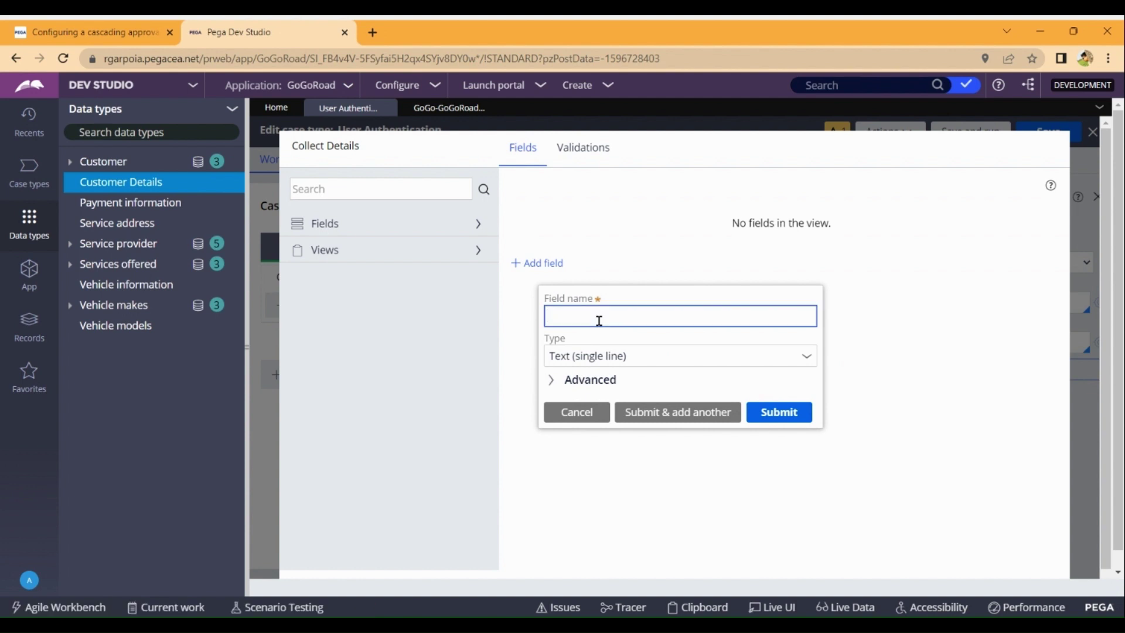
{"action": "type", "text": "lect Details"}
{"action": "left_click", "coordinate": [807, 364]}
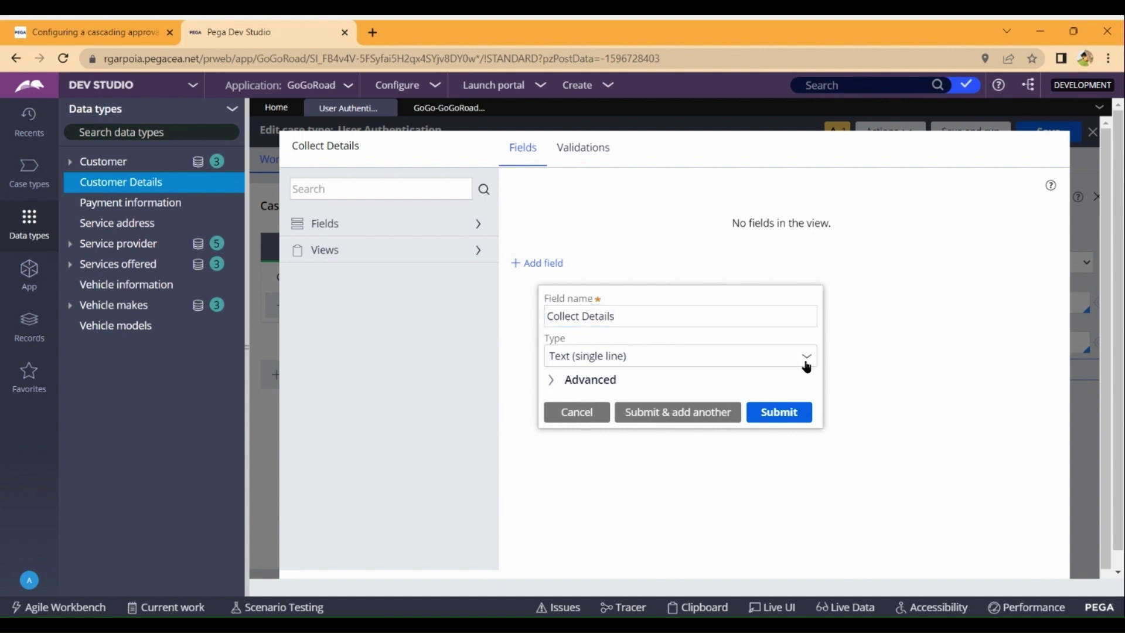
{"action": "left_click", "coordinate": [807, 365]}
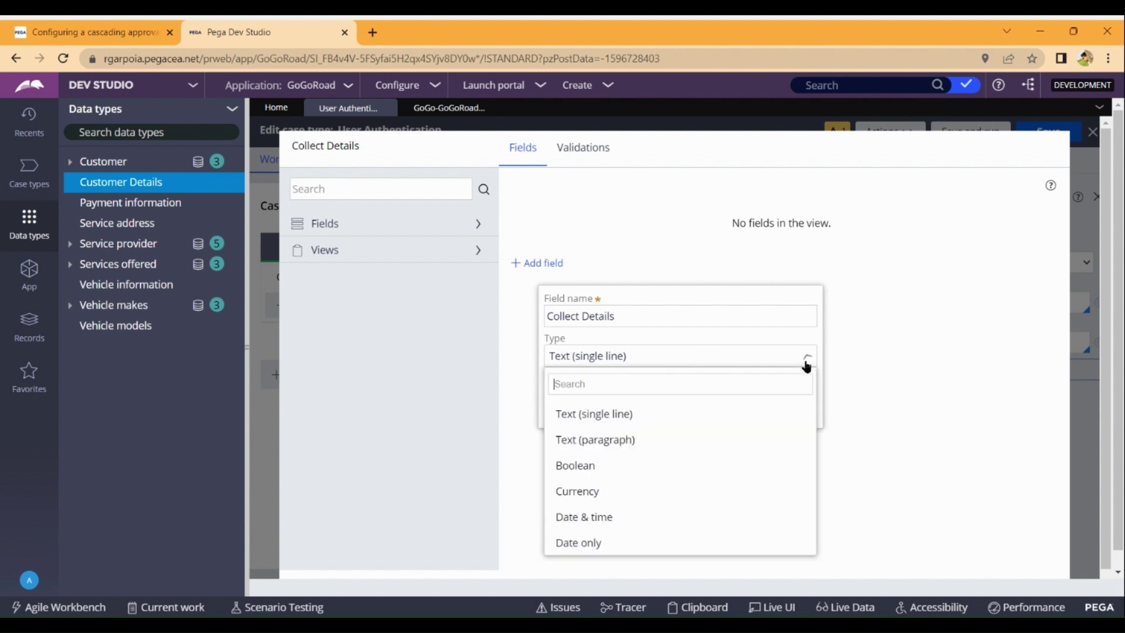
{"action": "scroll", "coordinate": [726, 502], "scroll_direction": "down", "scroll_amount": 6}
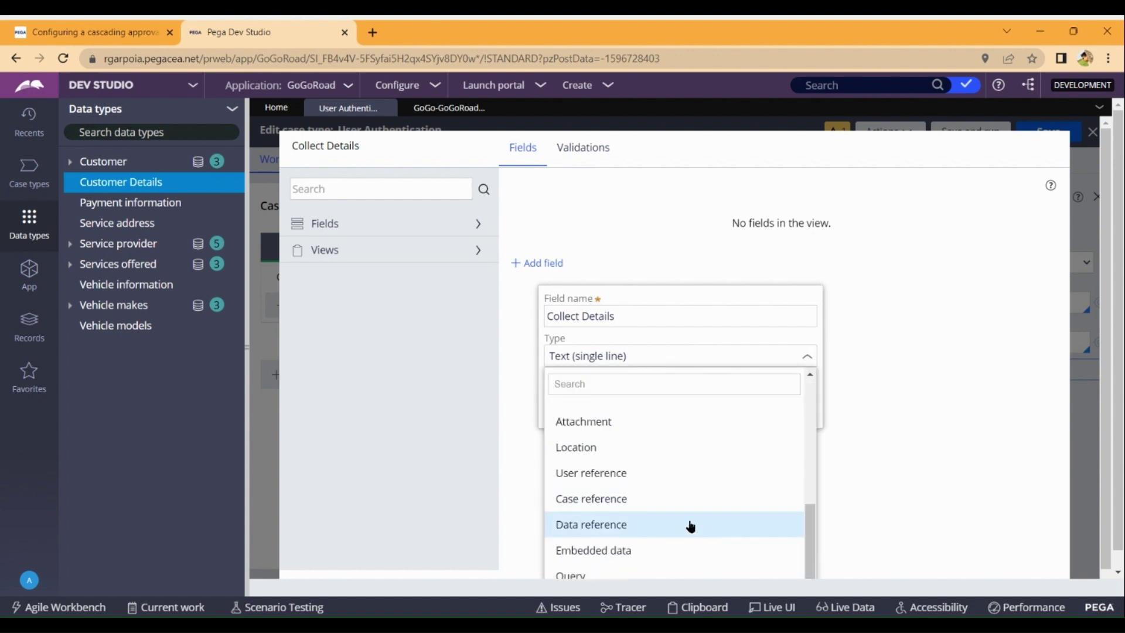
Make the field Embedded data using the Customer Details data object, and submit it.
{"action": "left_click", "coordinate": [664, 545]}
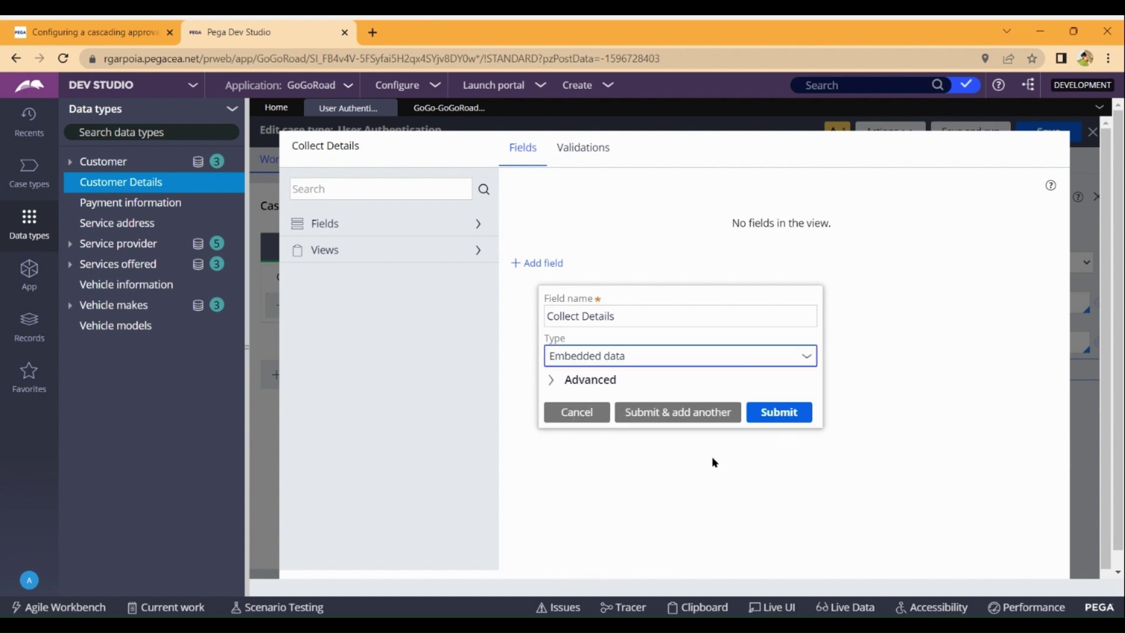
{"action": "left_click", "coordinate": [639, 357]}
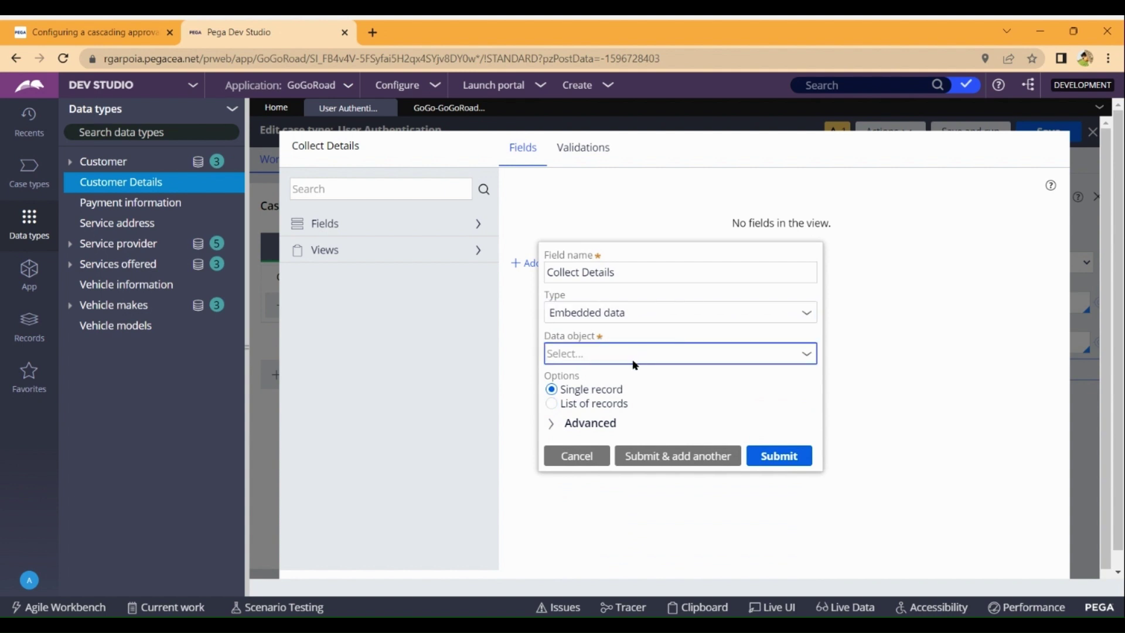
{"action": "left_click", "coordinate": [806, 353]}
{"action": "scroll", "coordinate": [747, 461], "scroll_direction": "down", "scroll_amount": 2}
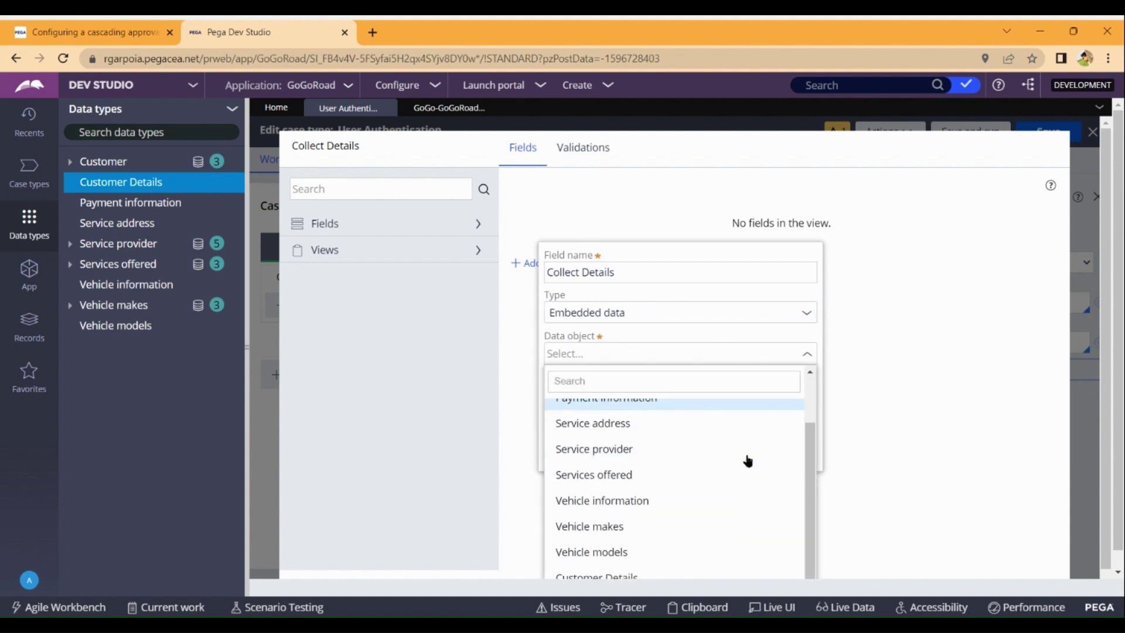
{"action": "scroll", "coordinate": [746, 460], "scroll_direction": "up", "scroll_amount": 2}
{"action": "scroll", "coordinate": [746, 460], "scroll_direction": "down", "scroll_amount": 2}
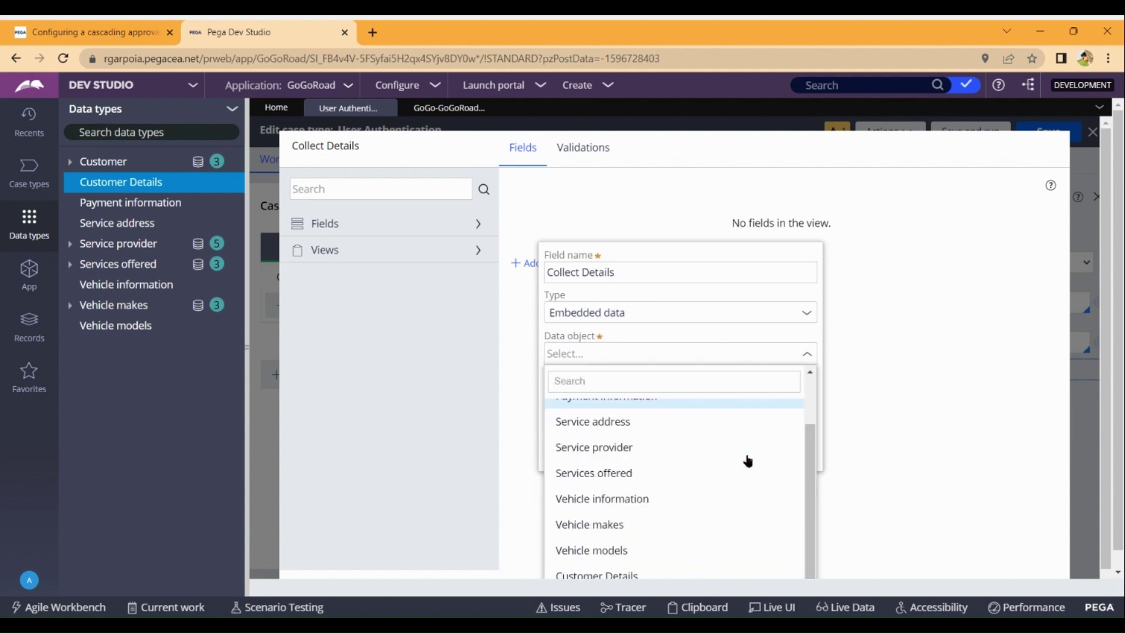
{"action": "left_click", "coordinate": [645, 576]}
{"action": "left_click", "coordinate": [788, 460]}
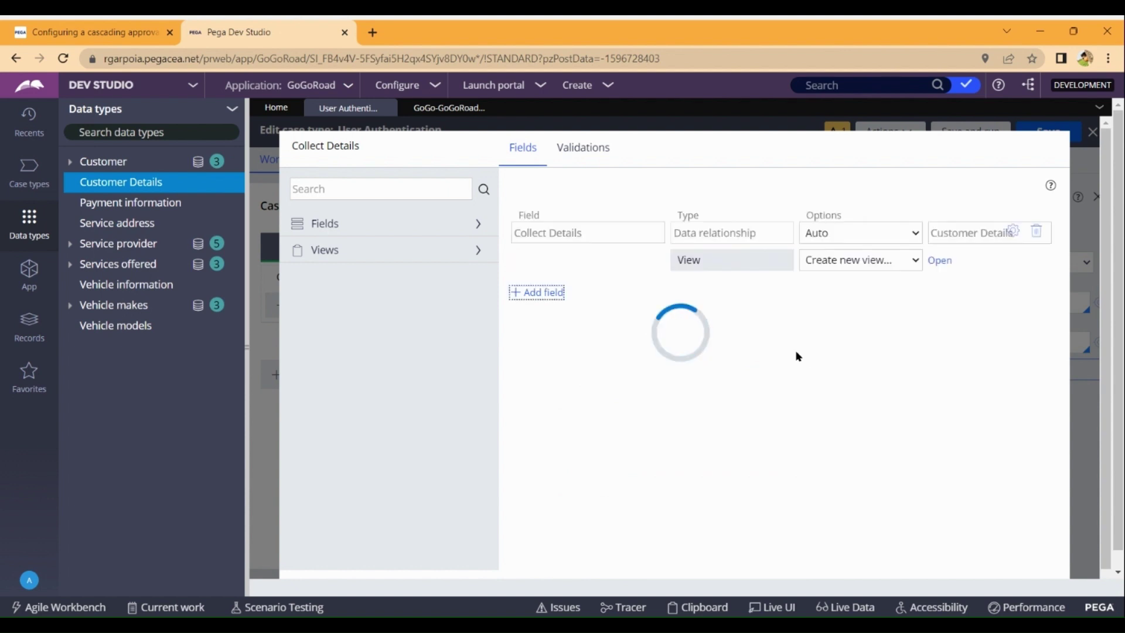
Create a Collect_Details view for the embedded Customer Details data and submit the form.
{"action": "left_click", "coordinate": [950, 263]}
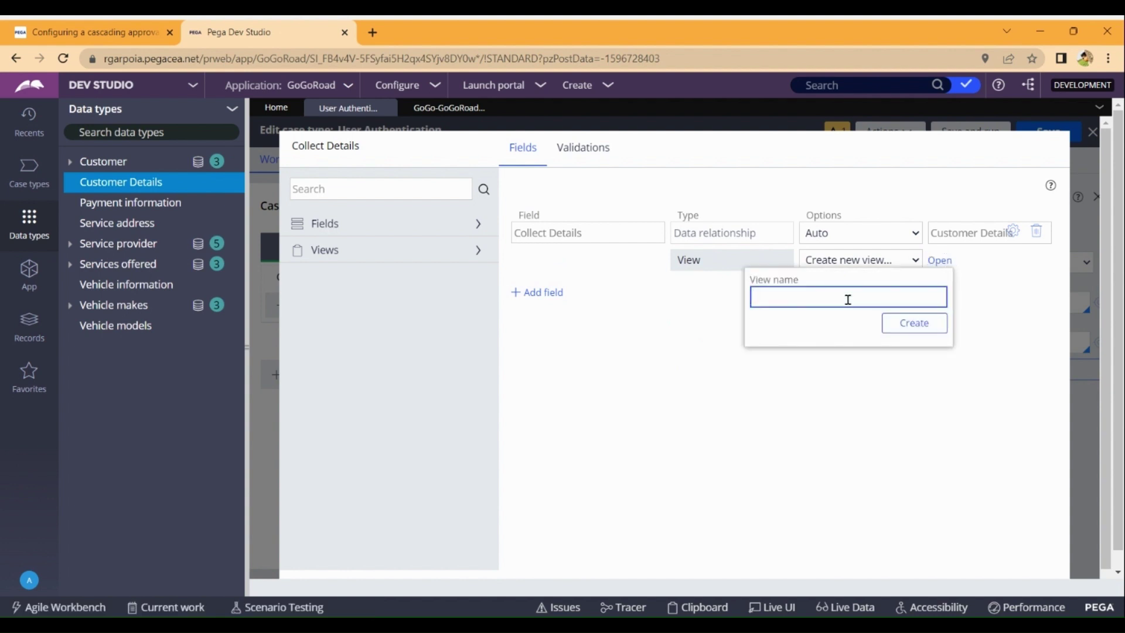
{"action": "type", "text": "Coole"}
{"action": "type", "text": "le"}
{"action": "type", "text": "ct_Deta"}
{"action": "type", "text": "i"}
{"action": "type", "text": "ls"}
{"action": "left_click", "coordinate": [914, 333]}
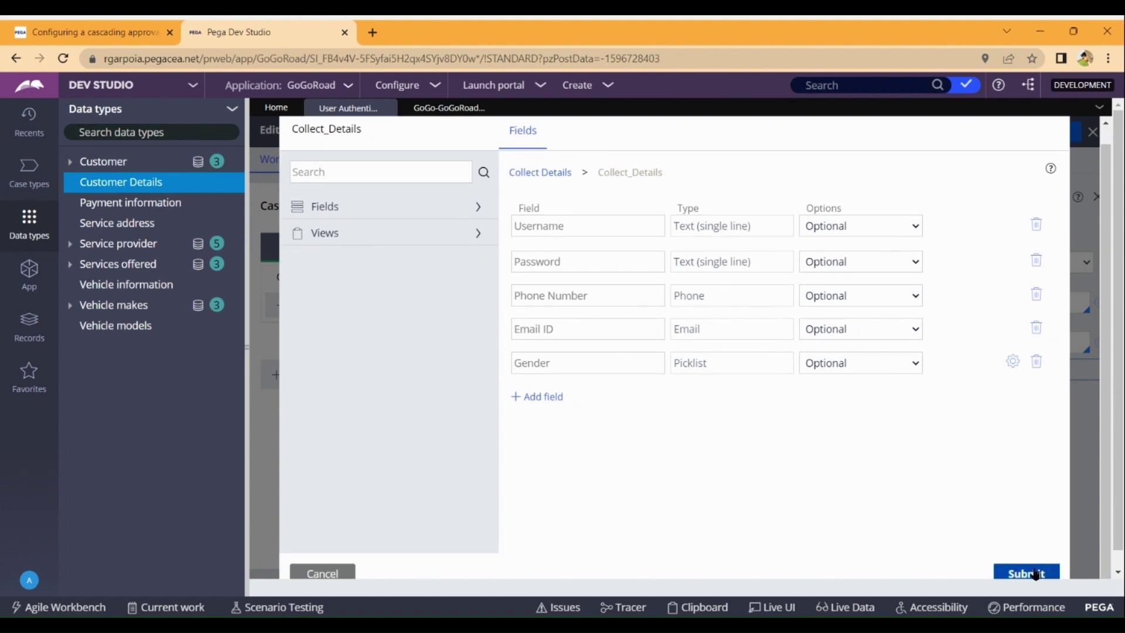
{"action": "left_click", "coordinate": [1034, 573]}
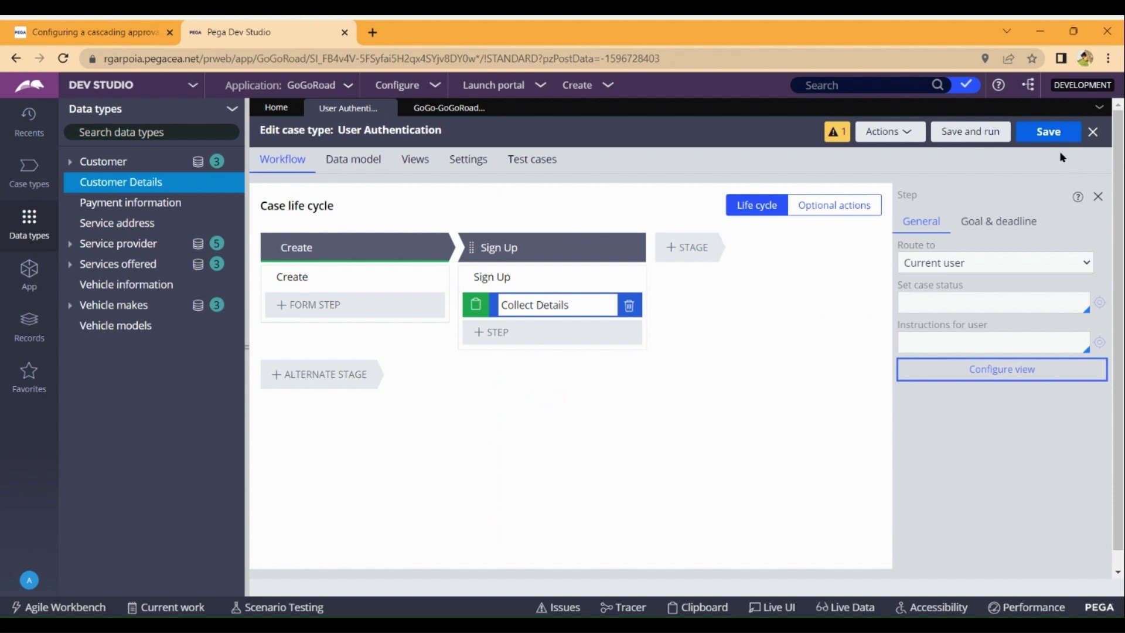
Save the User Authentication case type and launch a new case with Save and run.
{"action": "left_click", "coordinate": [1052, 135]}
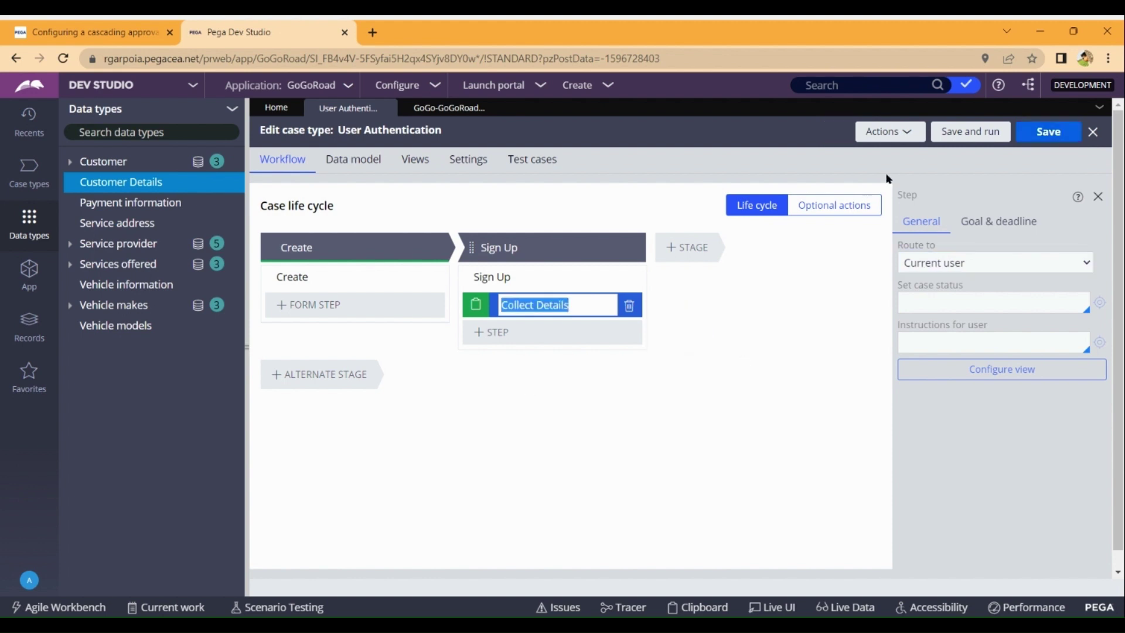
{"action": "left_click", "coordinate": [980, 140]}
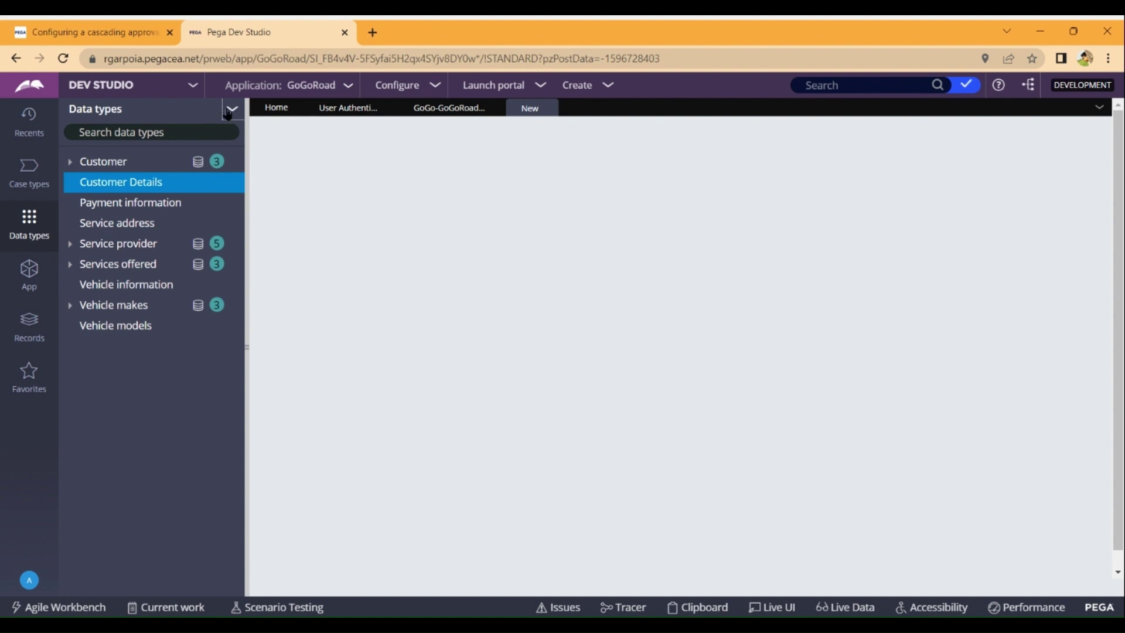
In case U-1, enter a username, password, phone number and email ID, and choose Male gender.
{"action": "left_click", "coordinate": [228, 113]}
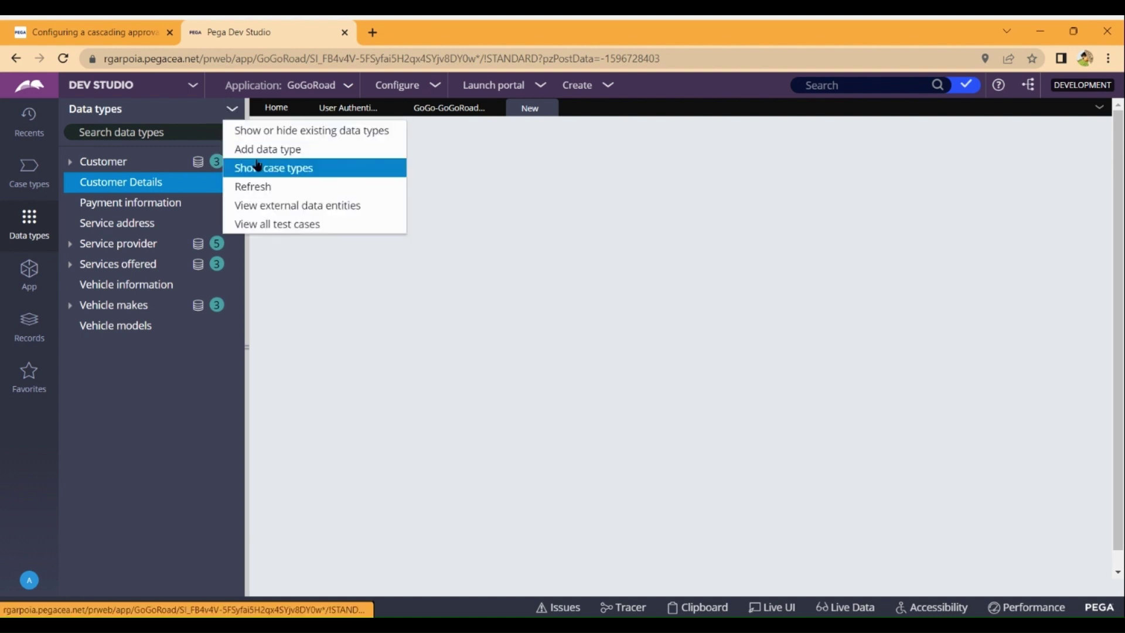
{"action": "left_click", "coordinate": [264, 184]}
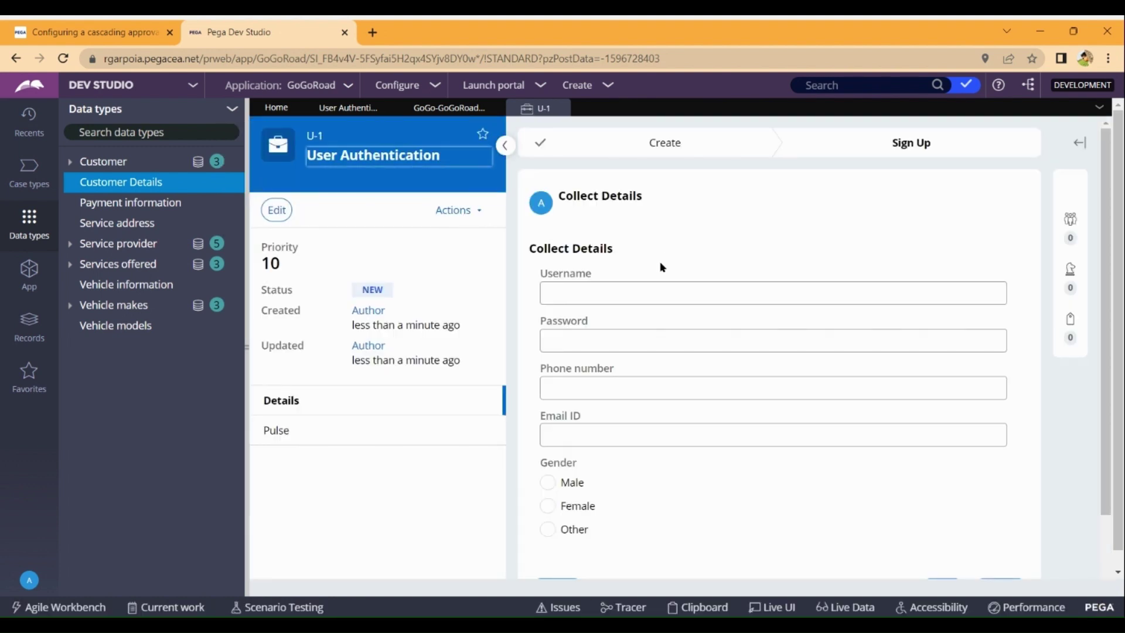
{"action": "left_click", "coordinate": [610, 295]}
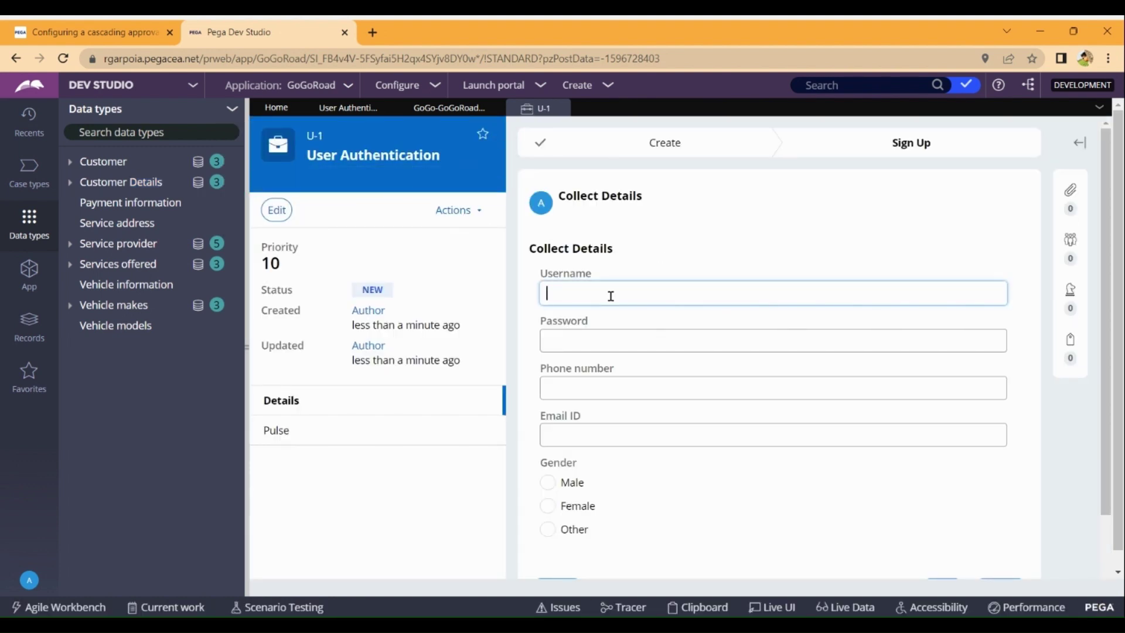
{"action": "type", "text": "1234"}
{"action": "left_click", "coordinate": [609, 338]}
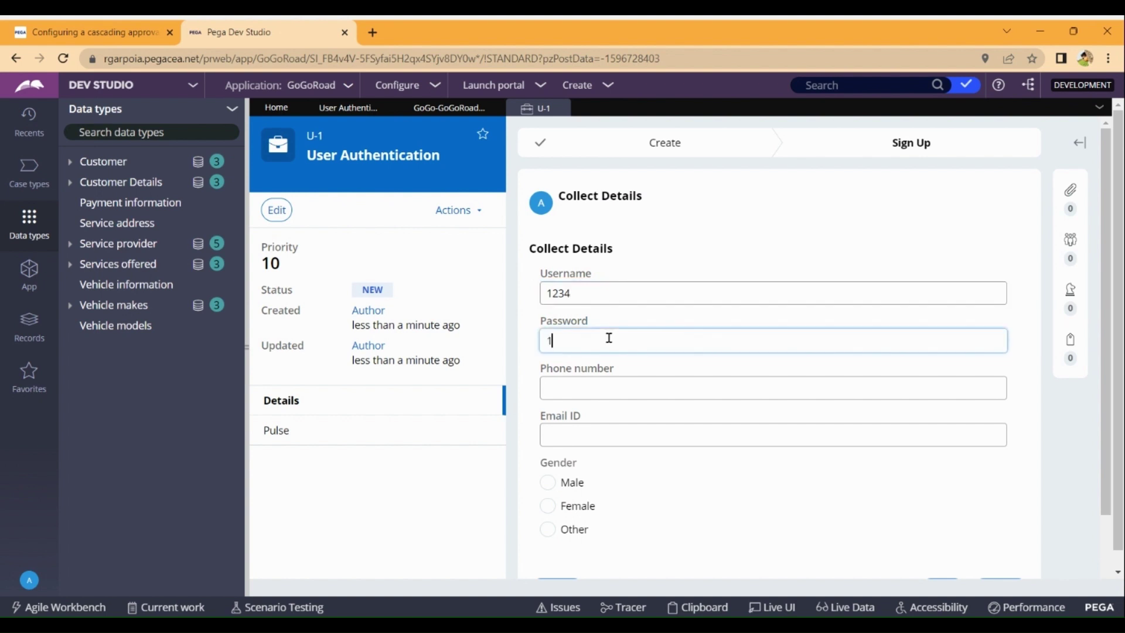
{"action": "type", "text": "123"}
{"action": "left_click", "coordinate": [609, 378]}
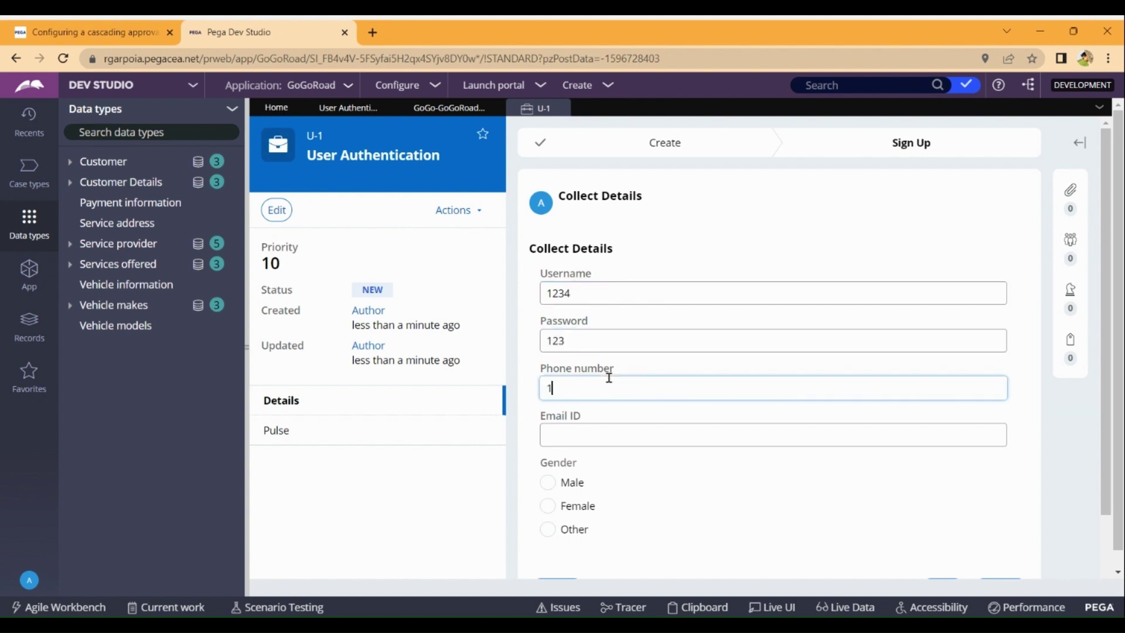
{"action": "type", "text": "1232"}
{"action": "left_click", "coordinate": [599, 434]}
{"action": "type", "text": "a"}
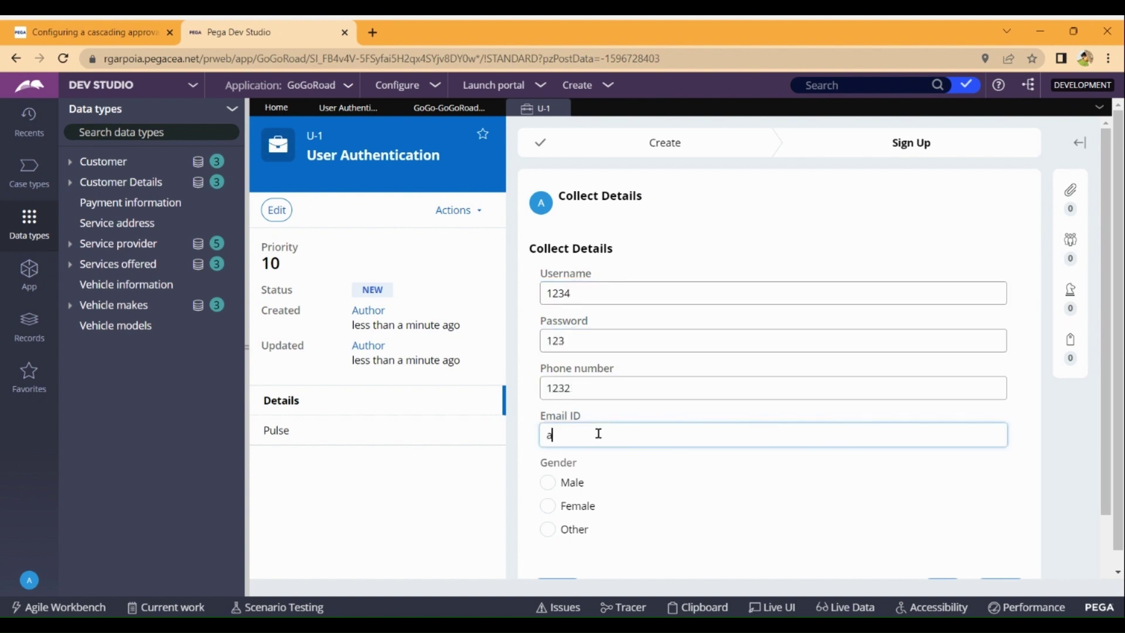
{"action": "type", "text": "jh@123"}
{"action": "left_click", "coordinate": [556, 488]}
{"action": "scroll", "coordinate": [683, 467], "scroll_direction": "down", "scroll_amount": 2}
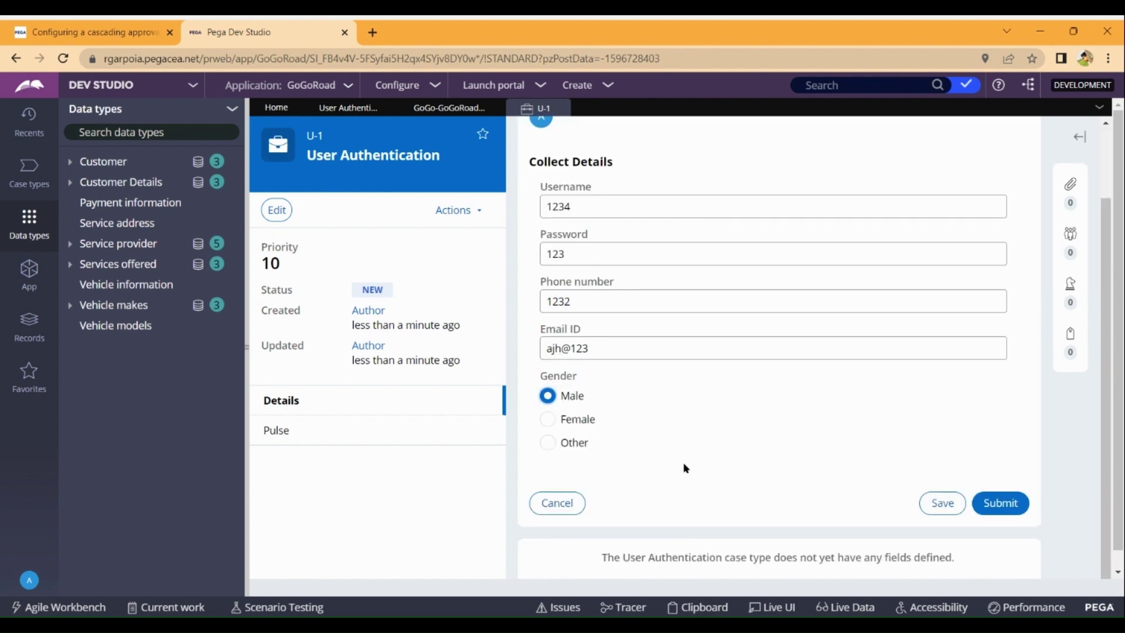
Submit the filled Collect Details form so case U-1 completes its Sign Up stage.
{"action": "left_click", "coordinate": [1009, 504]}
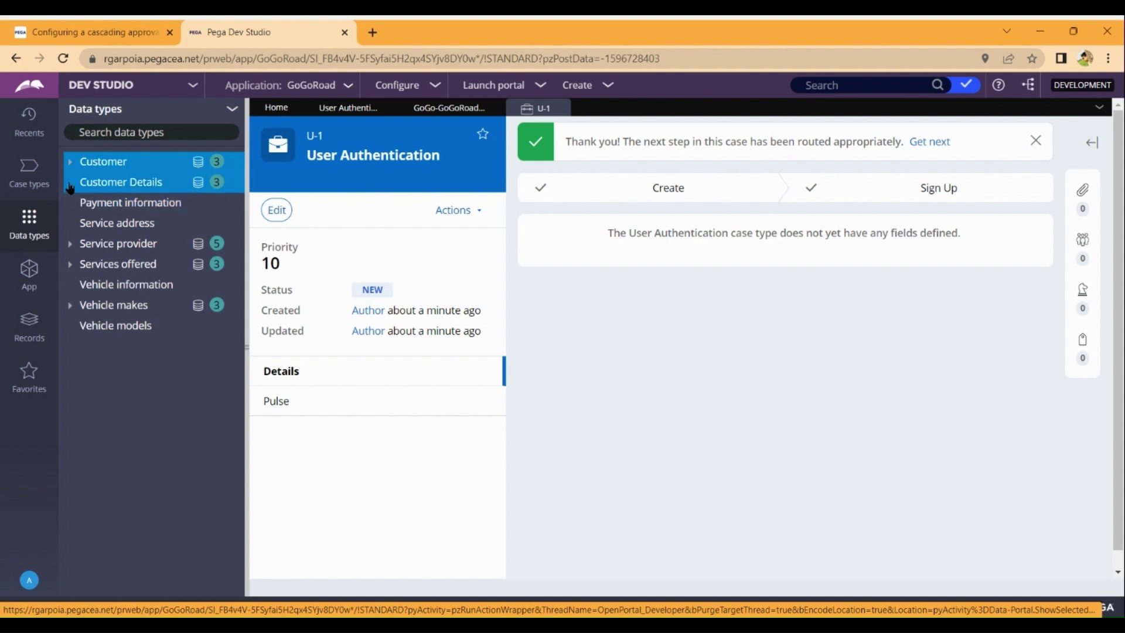
Open the Savable Customer Details data page and close the submitted U-1 case.
{"action": "left_click", "coordinate": [190, 185]}
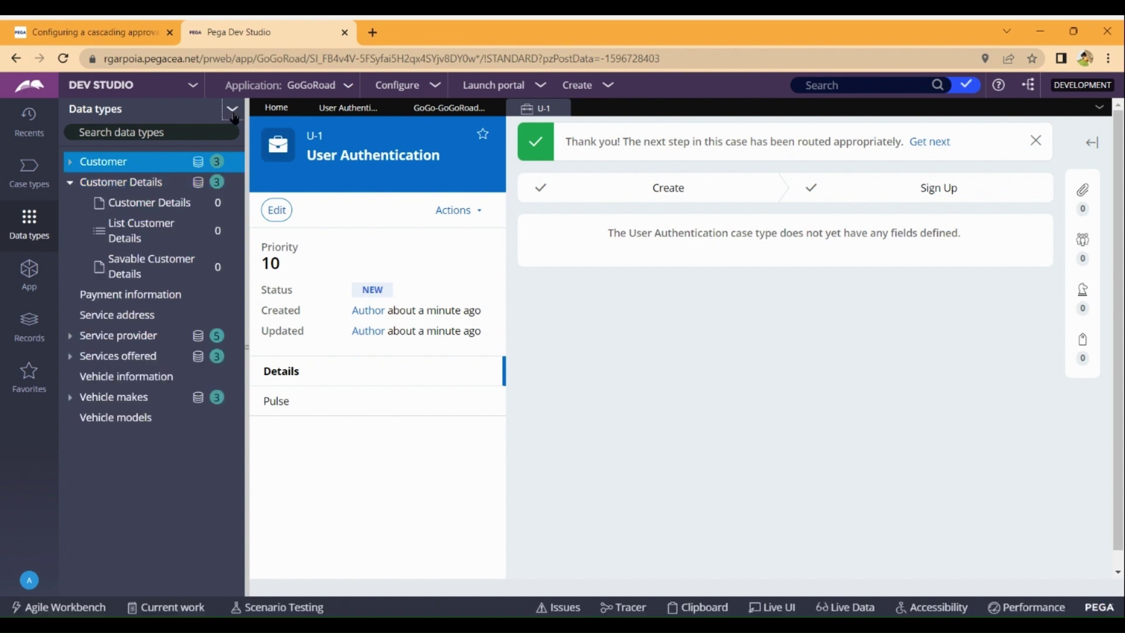
{"action": "left_click", "coordinate": [121, 273]}
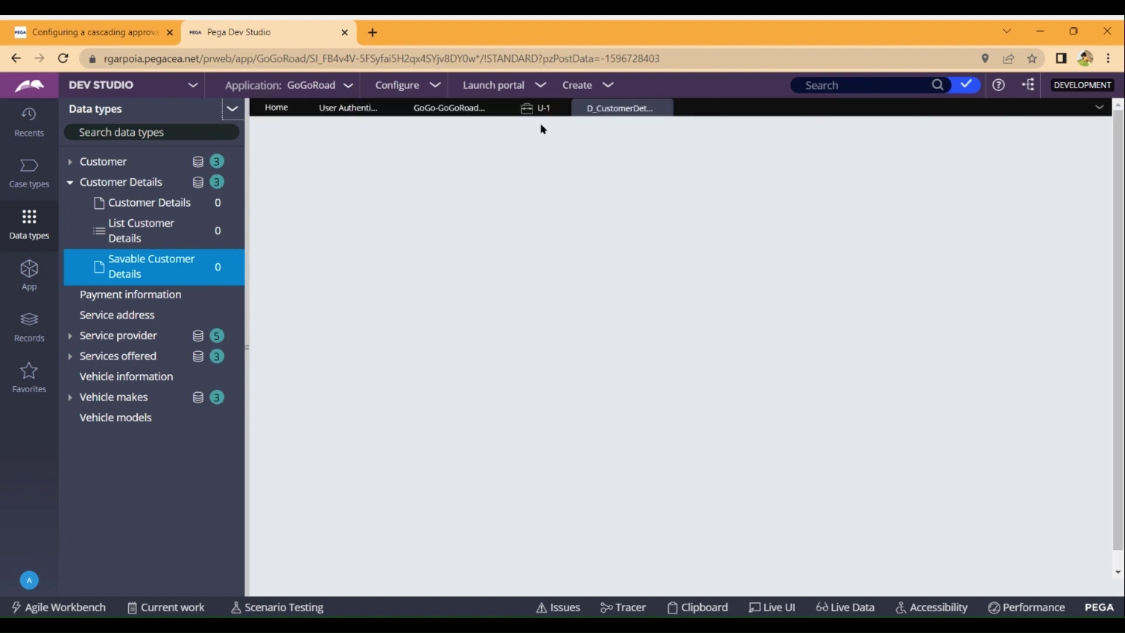
{"action": "left_click", "coordinate": [534, 109]}
{"action": "left_click", "coordinate": [561, 108]}
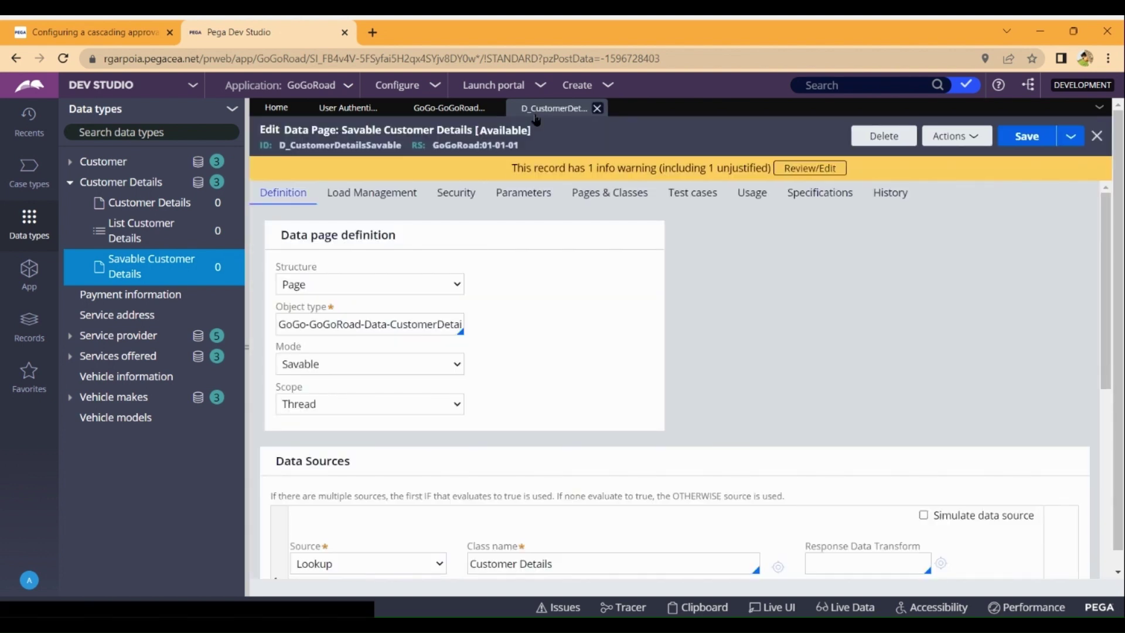
Start a Save As copy of D_CustomerDetailsSavable in ruleset GoGoRoad 01-01-01.
{"action": "left_click", "coordinate": [1071, 136]}
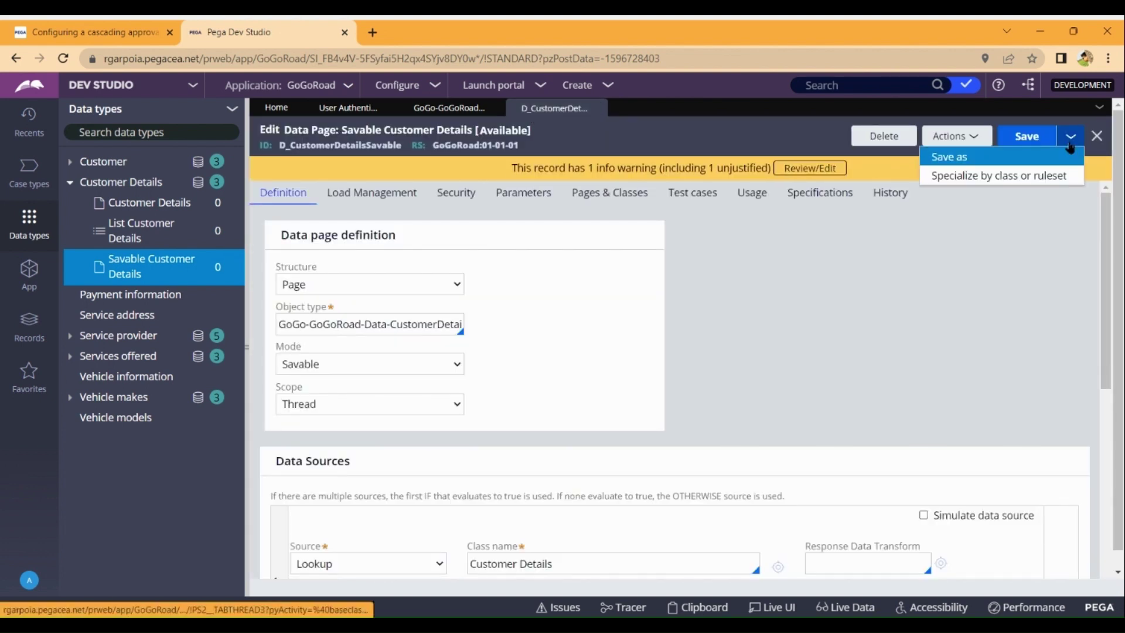
{"action": "left_click", "coordinate": [1000, 157]}
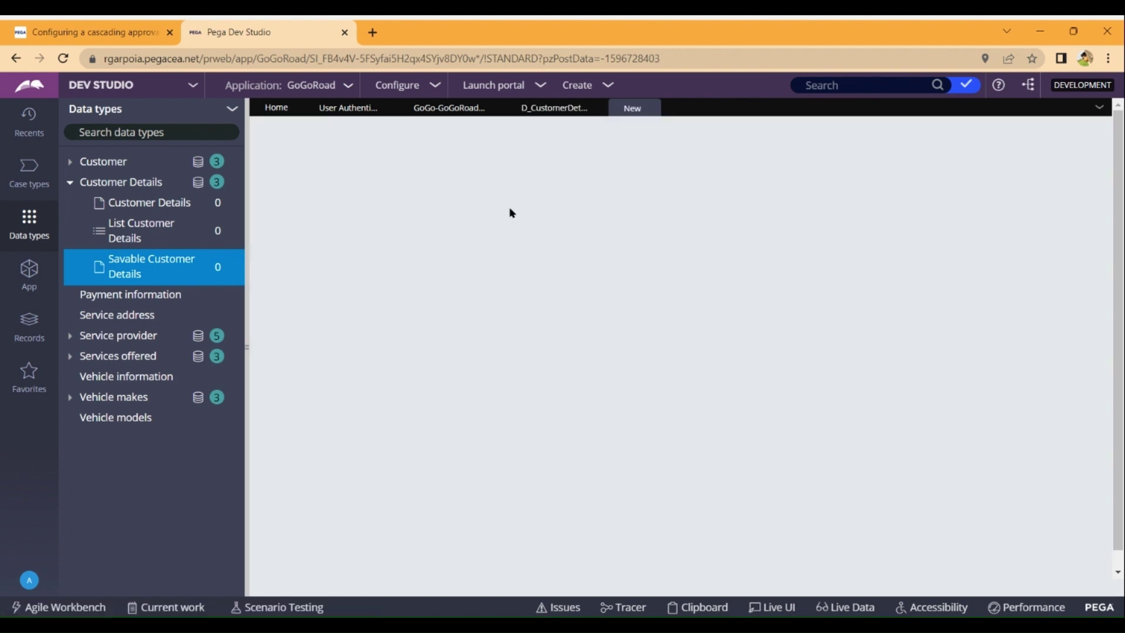
{"action": "left_click", "coordinate": [550, 112]}
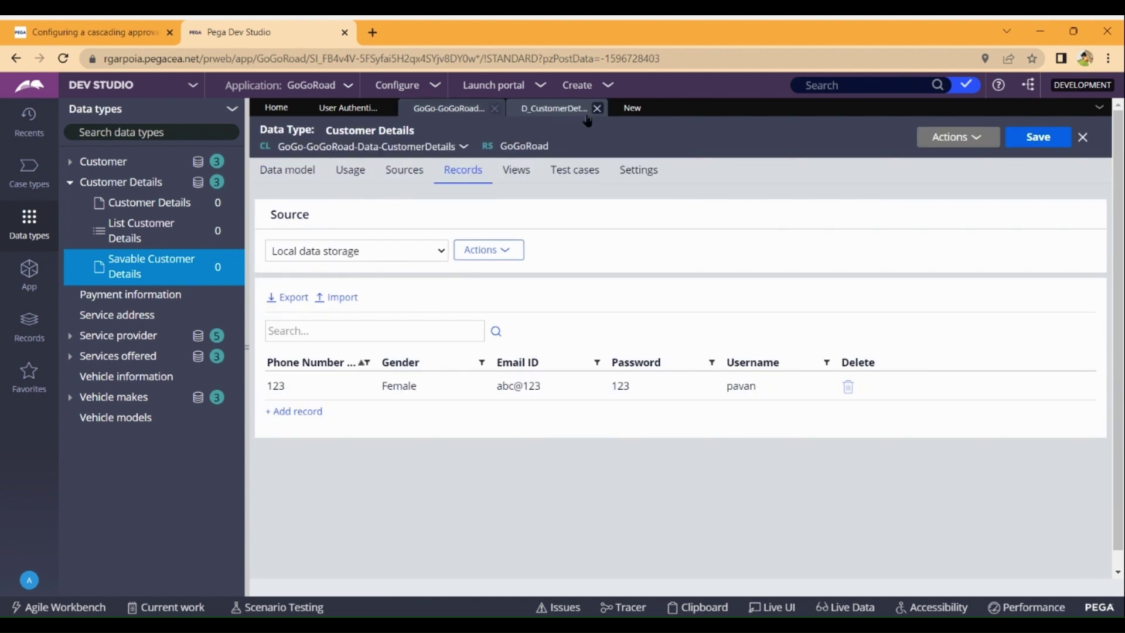
{"action": "left_click", "coordinate": [630, 111]}
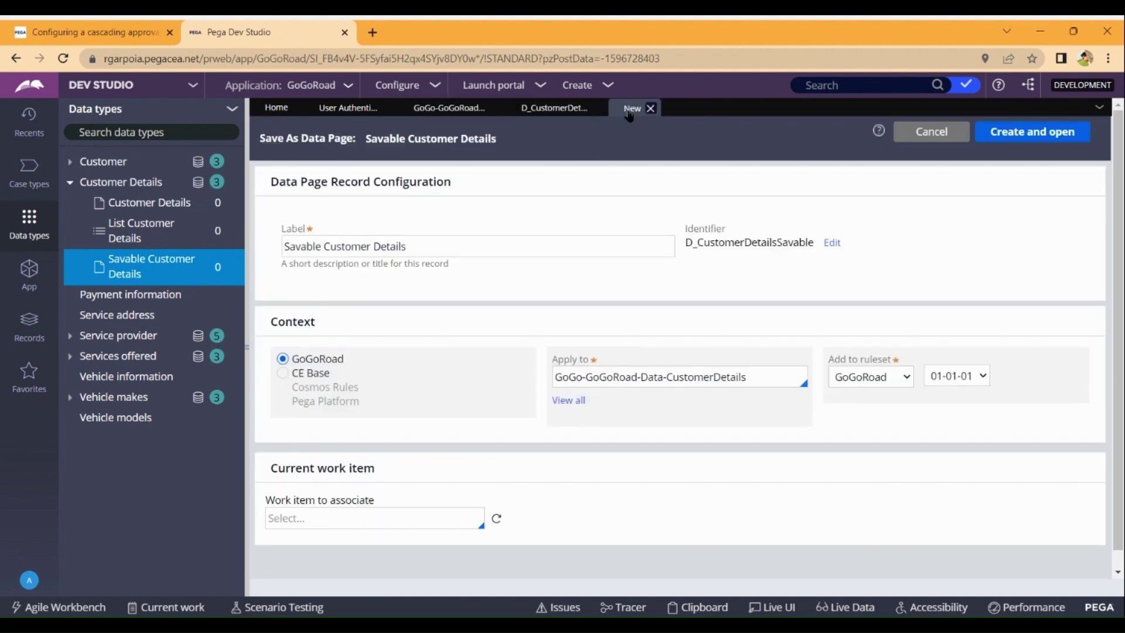
Label the data page copy 'Savable Customer Sign Up Details', create it, and go back to User Authentication.
{"action": "left_click", "coordinate": [374, 246]}
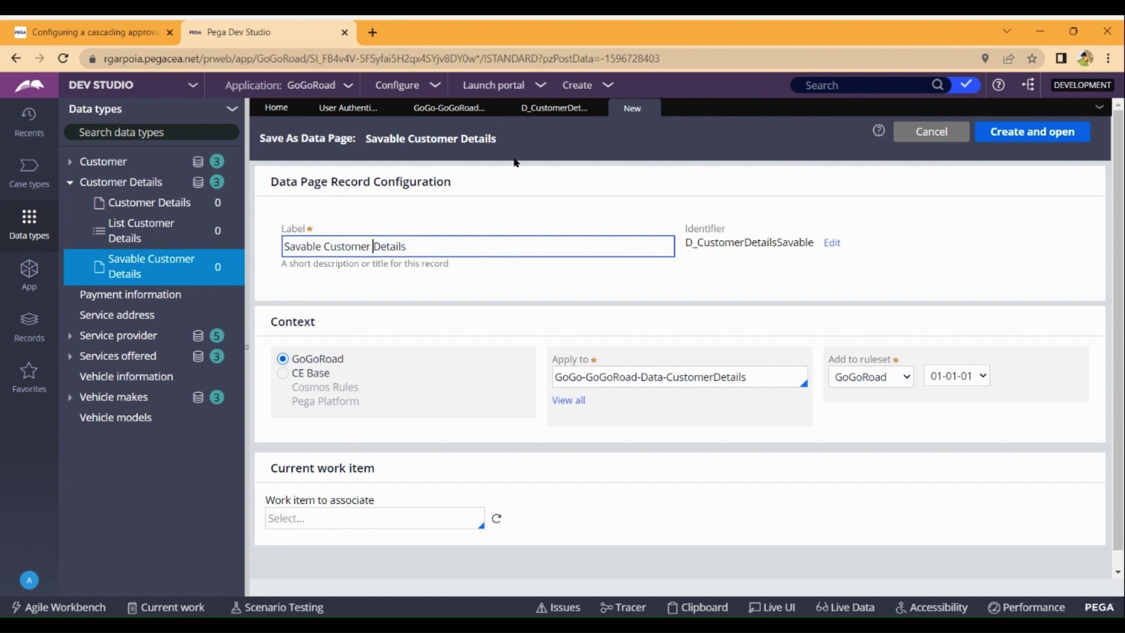
{"action": "type", "text": "Sign Up"}
{"action": "left_click", "coordinate": [1065, 134]}
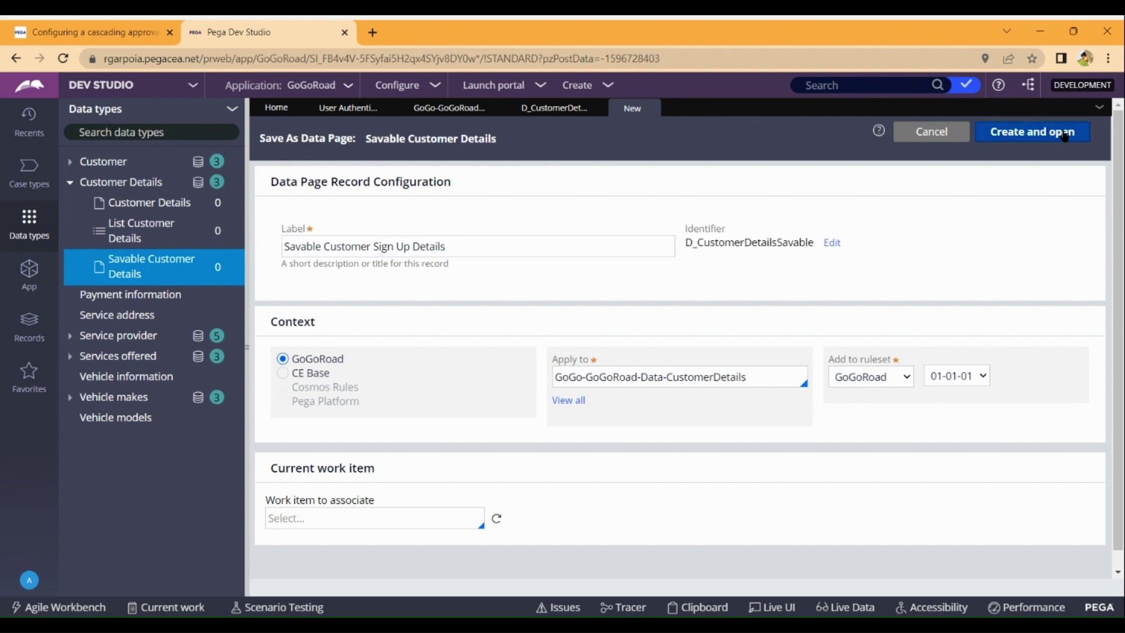
{"action": "left_click", "coordinate": [1020, 134]}
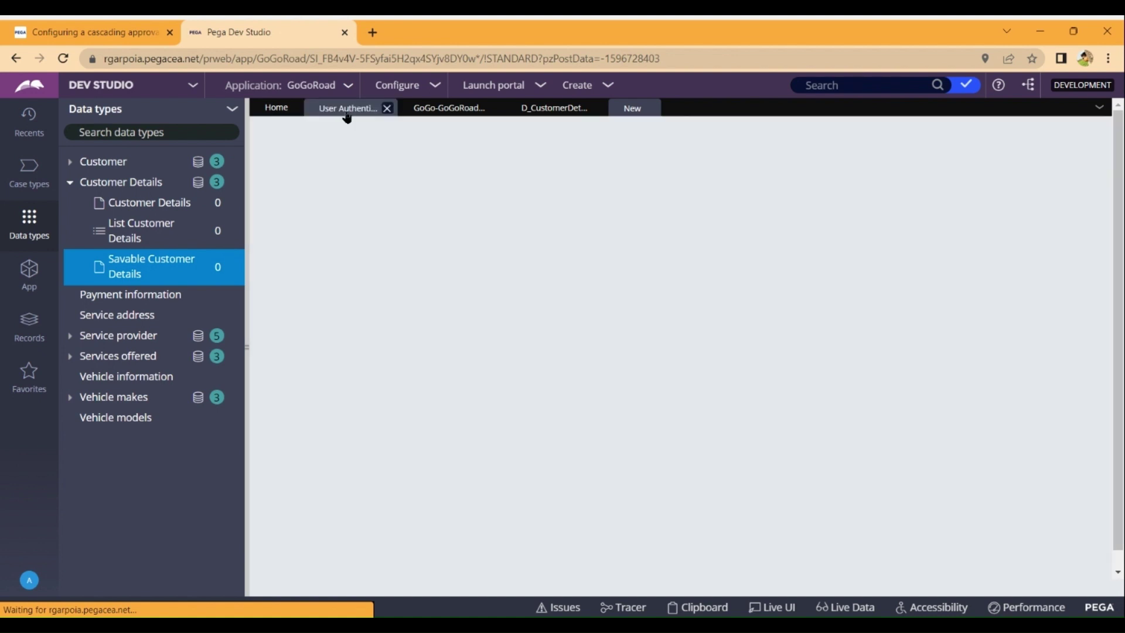
{"action": "left_click", "coordinate": [347, 111]}
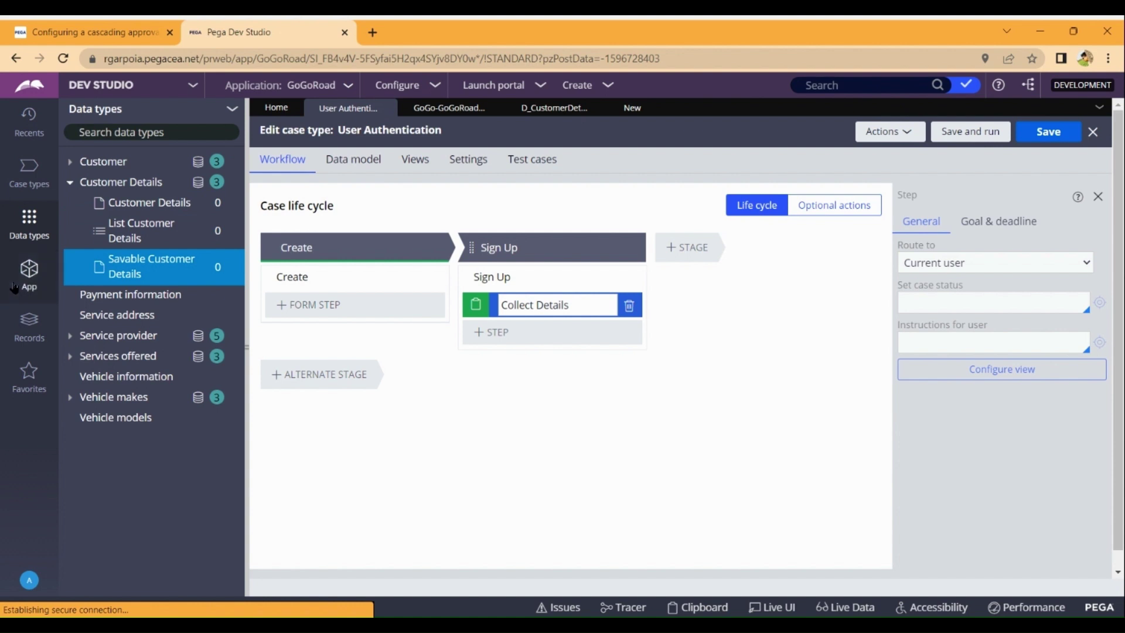
Show the App class explorer and switch to the D_SavableCustomerSignUpDetails data page.
{"action": "left_click", "coordinate": [29, 271]}
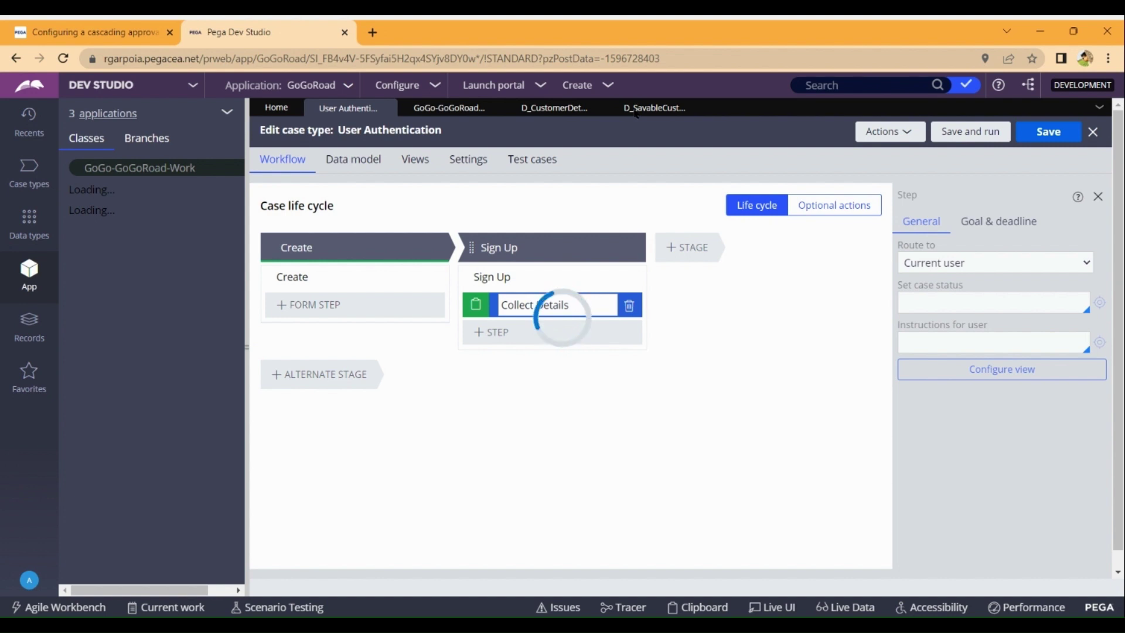
{"action": "left_click", "coordinate": [634, 109]}
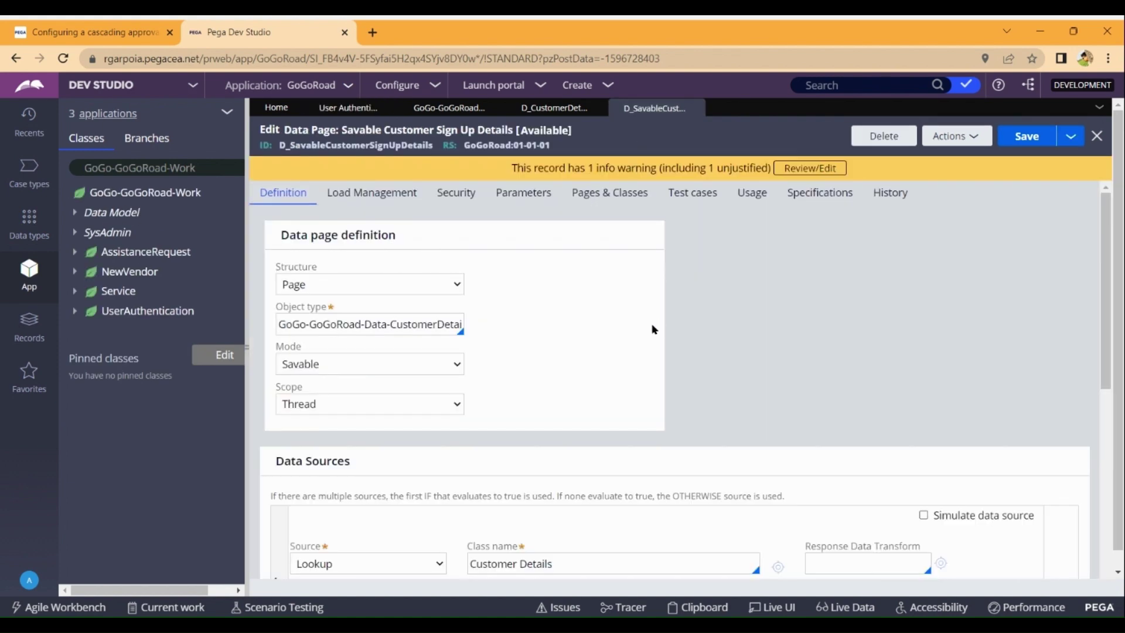
Set the data page source to Data Transform DTCustomerDetails and start creating that transform.
{"action": "scroll", "coordinate": [651, 329], "scroll_direction": "down", "scroll_amount": 5}
{"action": "scroll", "coordinate": [654, 330], "scroll_direction": "down", "scroll_amount": 5}
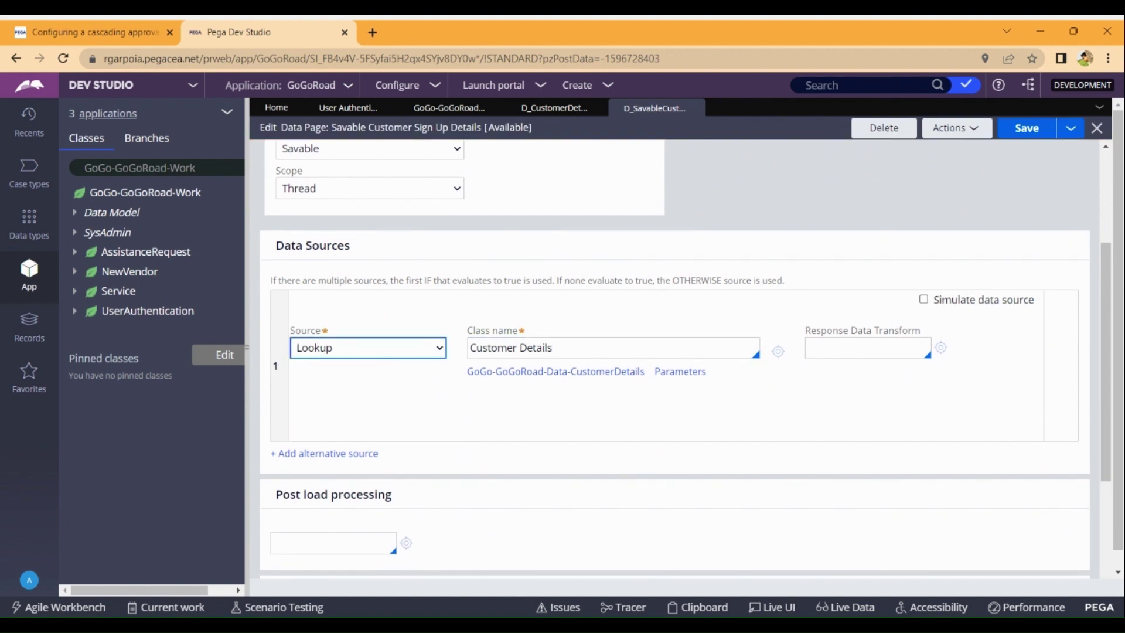
{"action": "left_click", "coordinate": [355, 381]}
{"action": "left_click", "coordinate": [584, 348]}
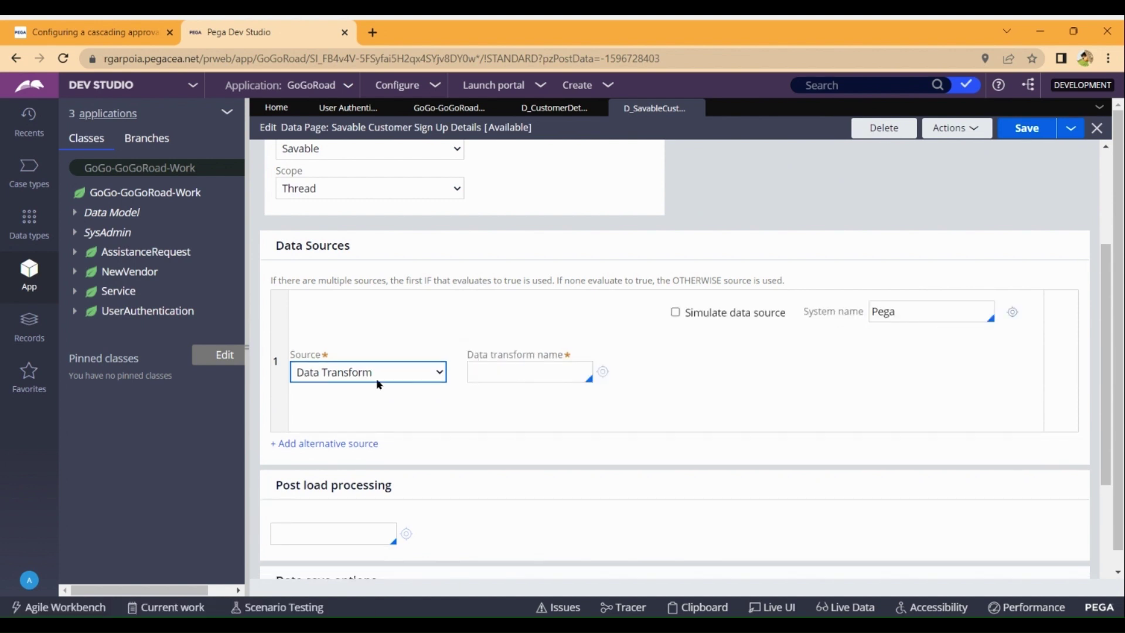
{"action": "left_click", "coordinate": [547, 371]}
{"action": "type", "text": "D"}
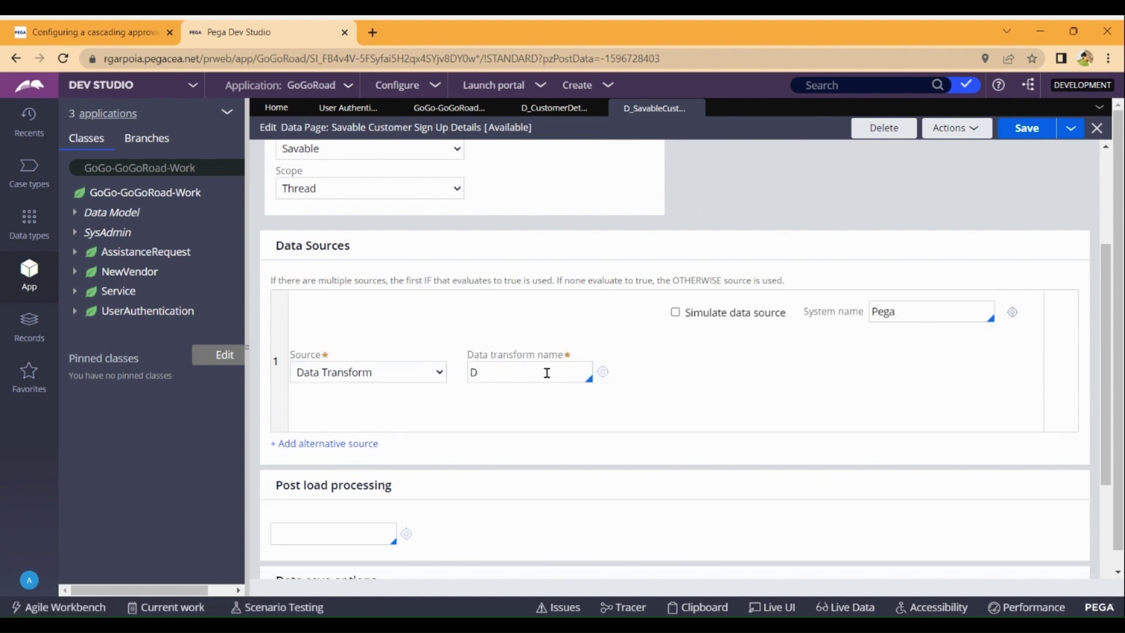
{"action": "type", "text": "TCustimer"}
{"action": "key", "text": "BackSpace"}
{"action": "key", "text": "BackSpace"}
{"action": "key", "text": "BackSpace"}
{"action": "key", "text": "BackSpace"}
{"action": "type", "text": "omerDetails"}
{"action": "left_click", "coordinate": [606, 373]}
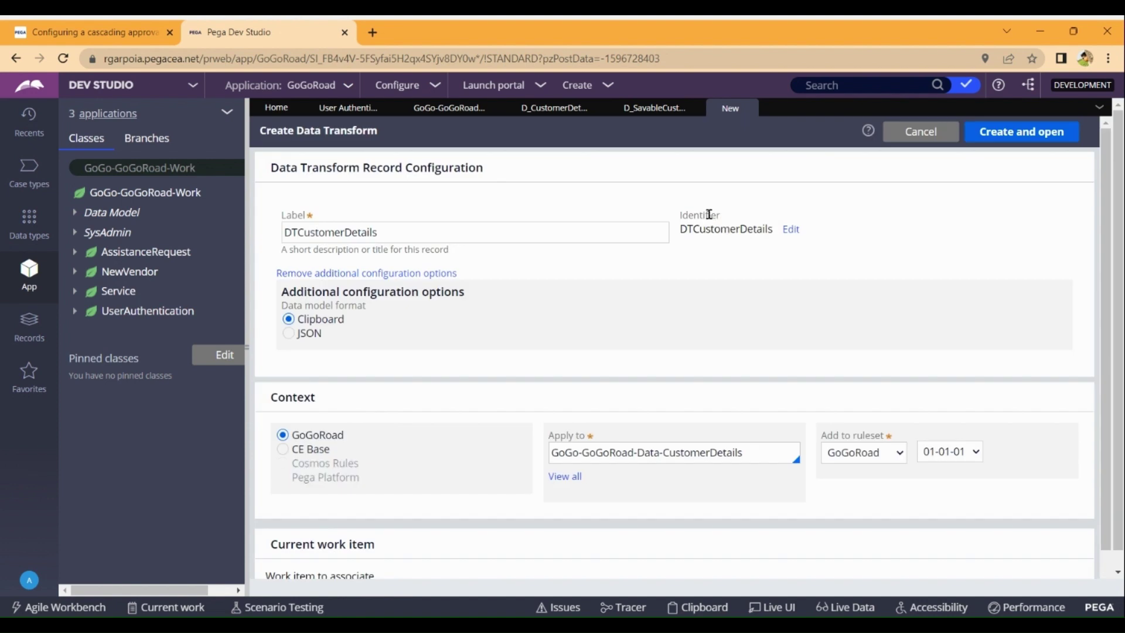
Create and open DTCustomerDetails, then expand the UserAuthentication class in the App explorer.
{"action": "left_click", "coordinate": [1026, 138]}
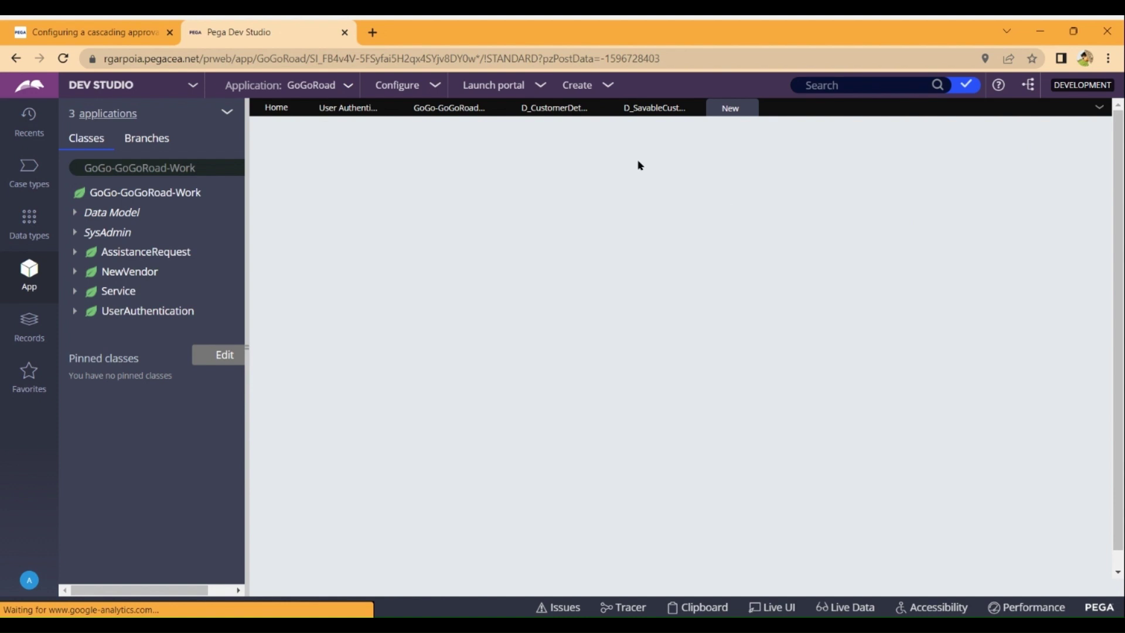
{"action": "left_click", "coordinate": [76, 316]}
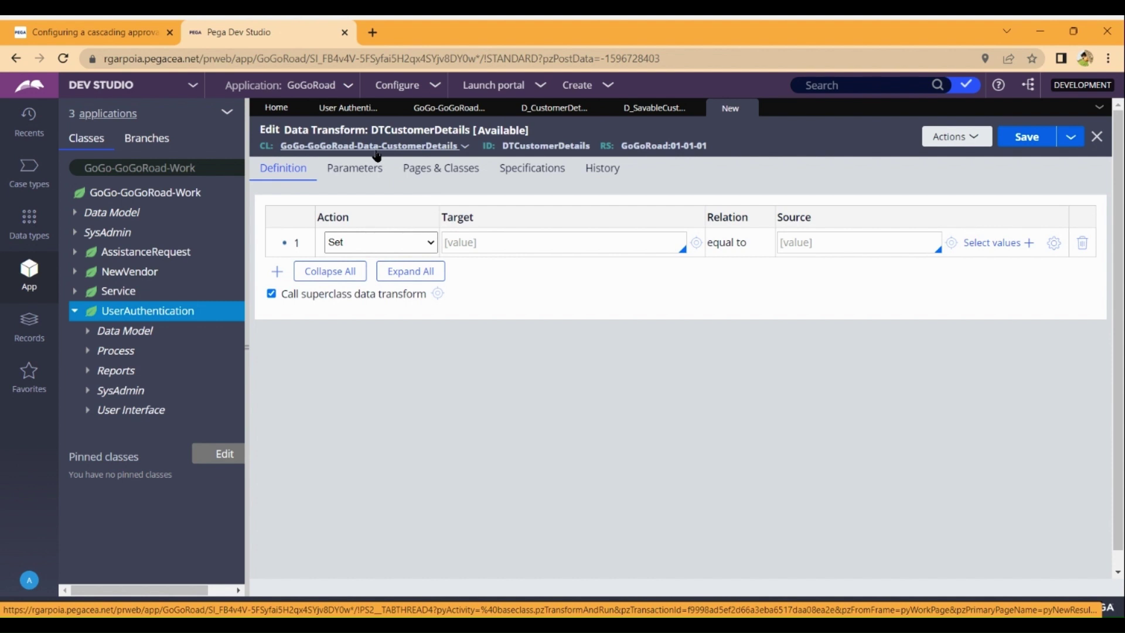
Add a pyWorkPage entry on the transform's Pages & Classes list.
{"action": "left_click", "coordinate": [430, 178]}
{"action": "left_click", "coordinate": [404, 238]}
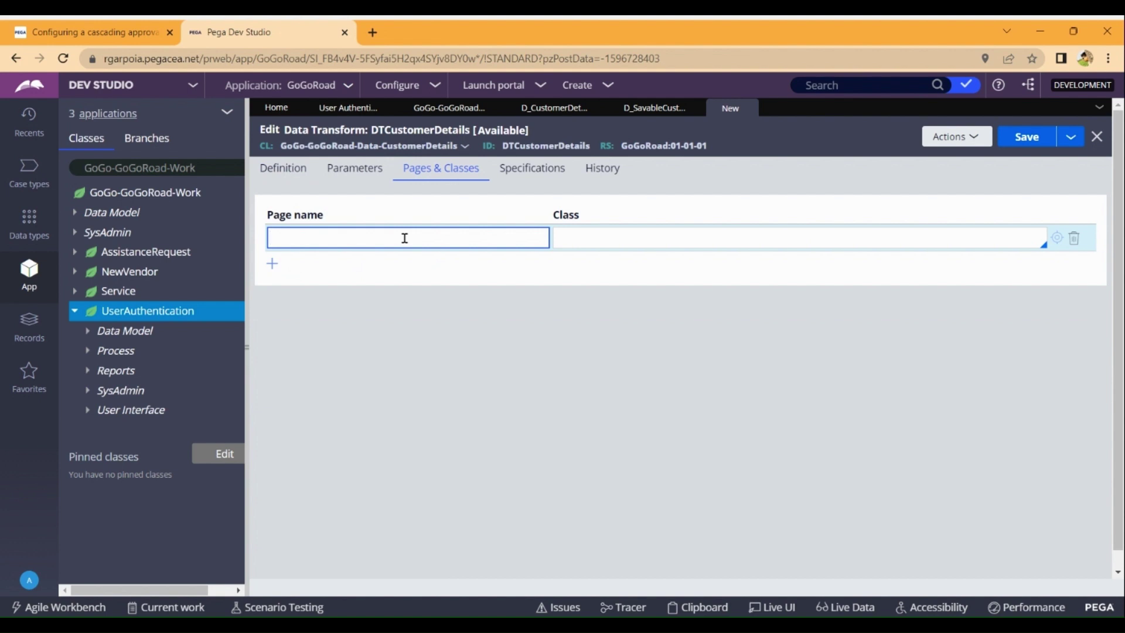
{"action": "type", "text": "pyWork("}
{"action": "key", "text": "BackSpace"}
{"action": "type", "text": "Page"}
Give pyWorkPage the class GoGo-GoGoRoad-Work-UserAuthentication and return to the Definition grid.
{"action": "left_click", "coordinate": [579, 242]}
{"action": "type", "text": "g"}
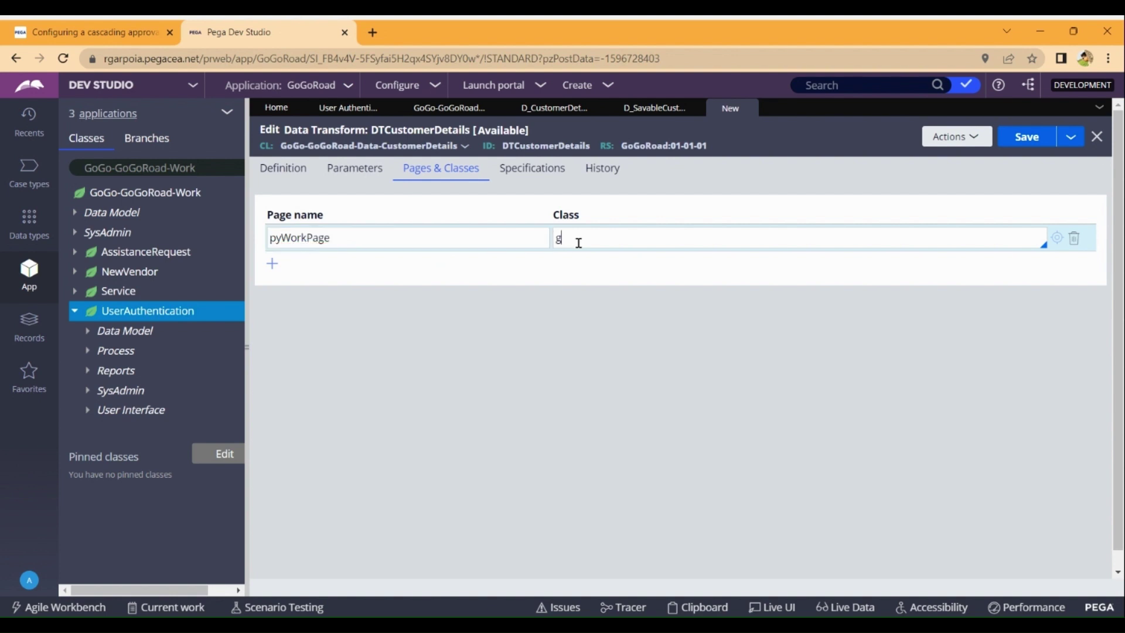
{"action": "type", "text": "og"}
{"action": "key", "text": "BackSpace"}
{"action": "key", "text": "BackSpace"}
{"action": "key", "text": "BackSpace"}
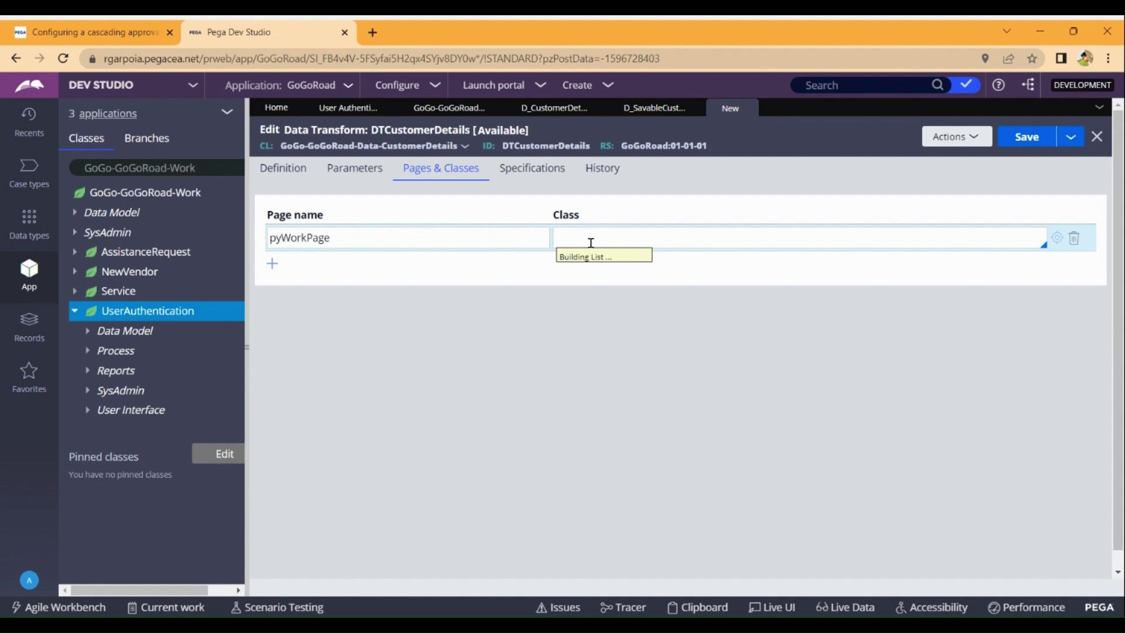
{"action": "type", "text": "gog"}
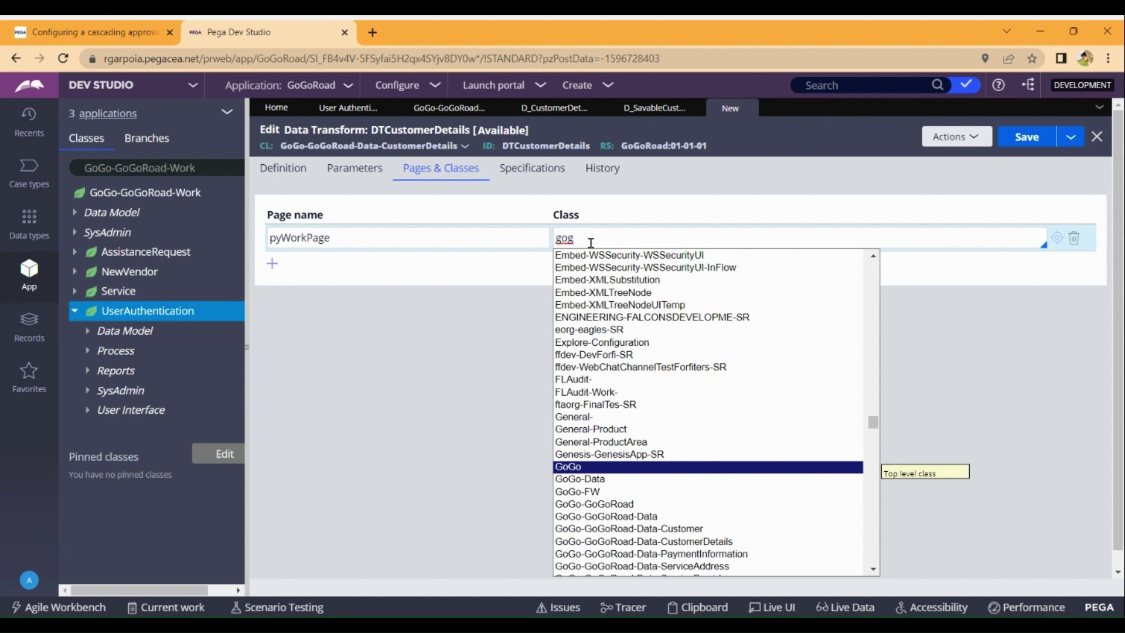
{"action": "key", "text": "Down"}
{"action": "key", "text": "Down"}
{"action": "key", "text": "Down"}
{"action": "key", "text": "Down"}
{"action": "key", "text": "Down"}
{"action": "key", "text": "Down"}
{"action": "key", "text": "Down"}
{"action": "key", "text": "Down"}
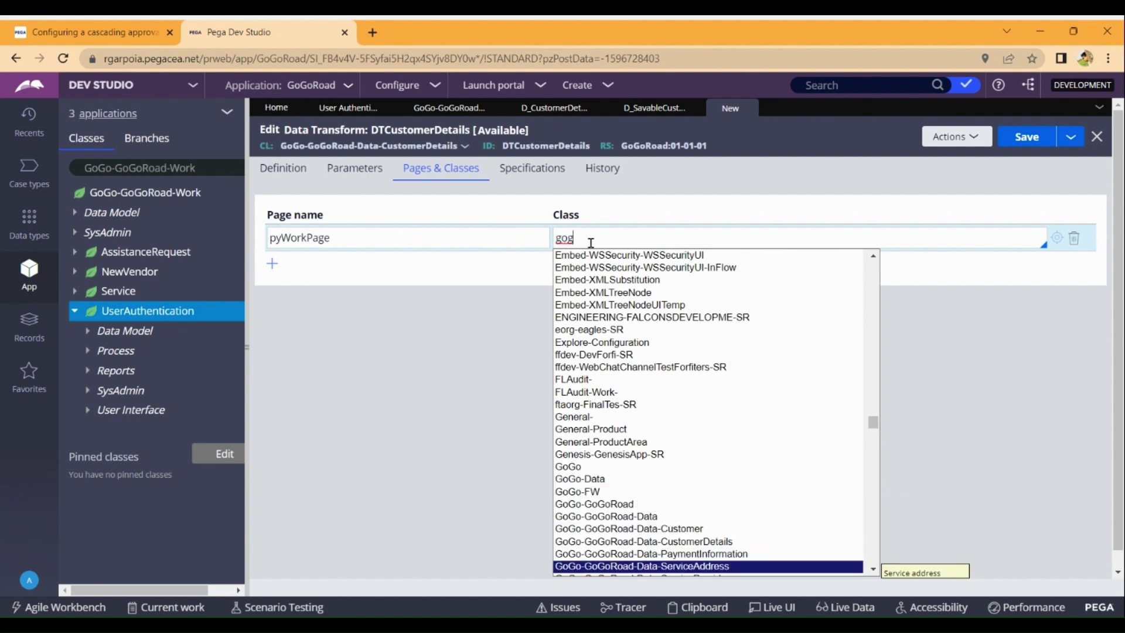
{"action": "key", "text": "Down"}
{"action": "key", "text": "Down"}
{"action": "key", "text": "Down"}
{"action": "key", "text": "Down"}
{"action": "key", "text": "Down"}
{"action": "key", "text": "Down"}
{"action": "key", "text": "Down"}
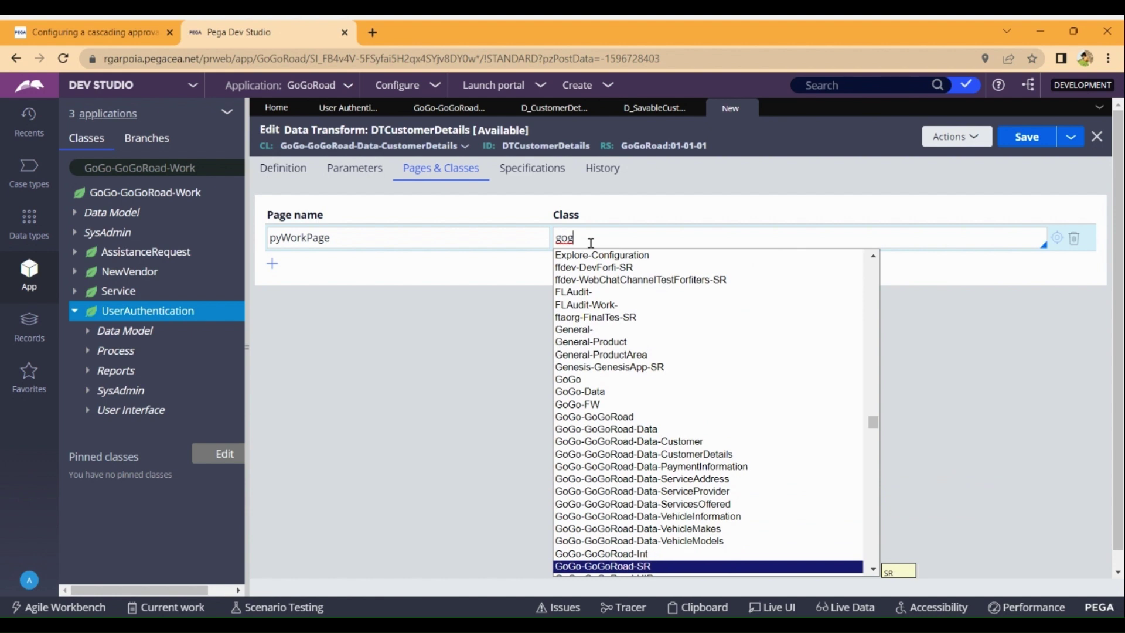
{"action": "key", "text": "Down"}
{"action": "key", "text": "Down"}
{"action": "key", "text": "Down"}
{"action": "key", "text": "Down"}
{"action": "key", "text": "Down"}
{"action": "key", "text": "Down"}
{"action": "key", "text": "Down"}
{"action": "key", "text": "Down"}
{"action": "key", "text": "Down"}
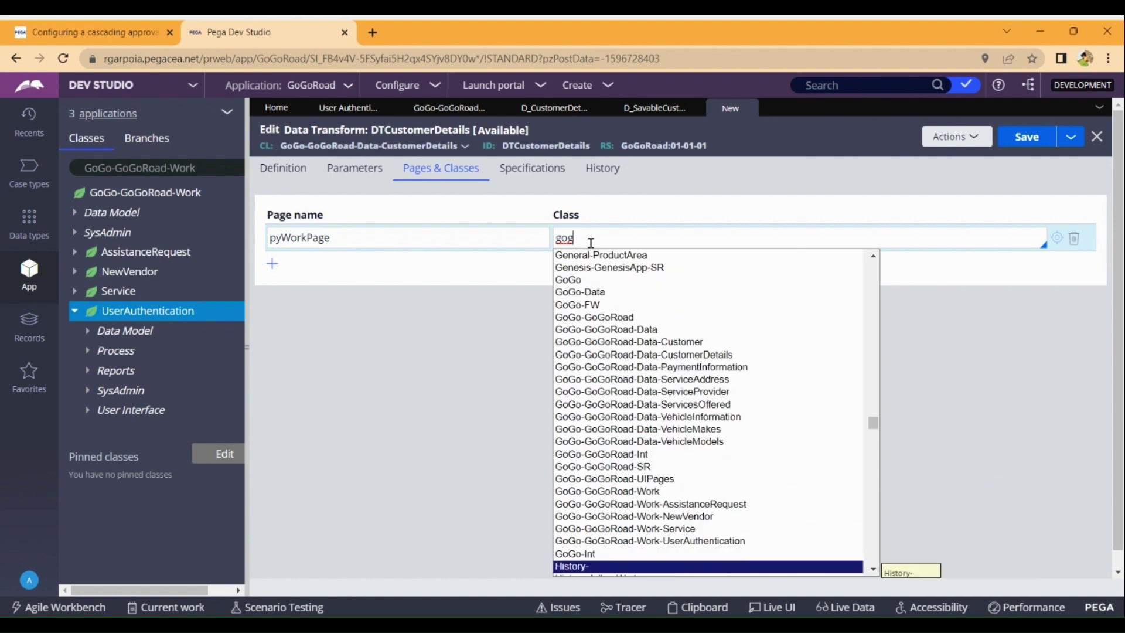
{"action": "key", "text": "Up"}
{"action": "key", "text": "Up"}
{"action": "key", "text": "Up"}
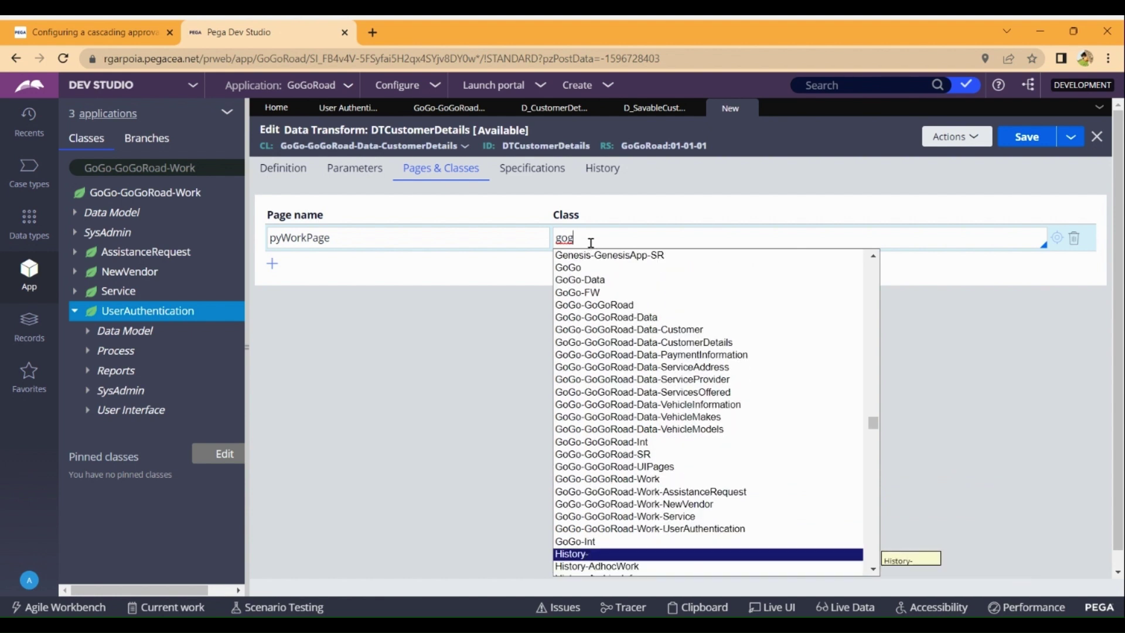
{"action": "key", "text": "Up"}
{"action": "key", "text": "Up"}
{"action": "key", "text": "Up"}
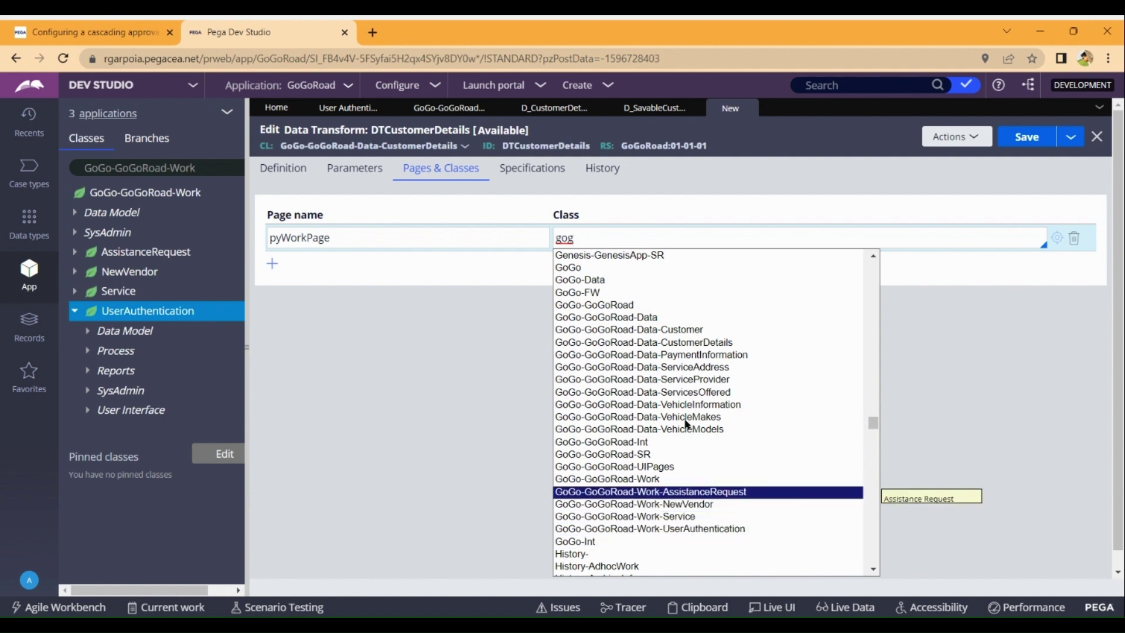
{"action": "key", "text": "Down"}
{"action": "key", "text": "Down"}
{"action": "key", "text": "Down"}
{"action": "left_click", "coordinate": [740, 528]}
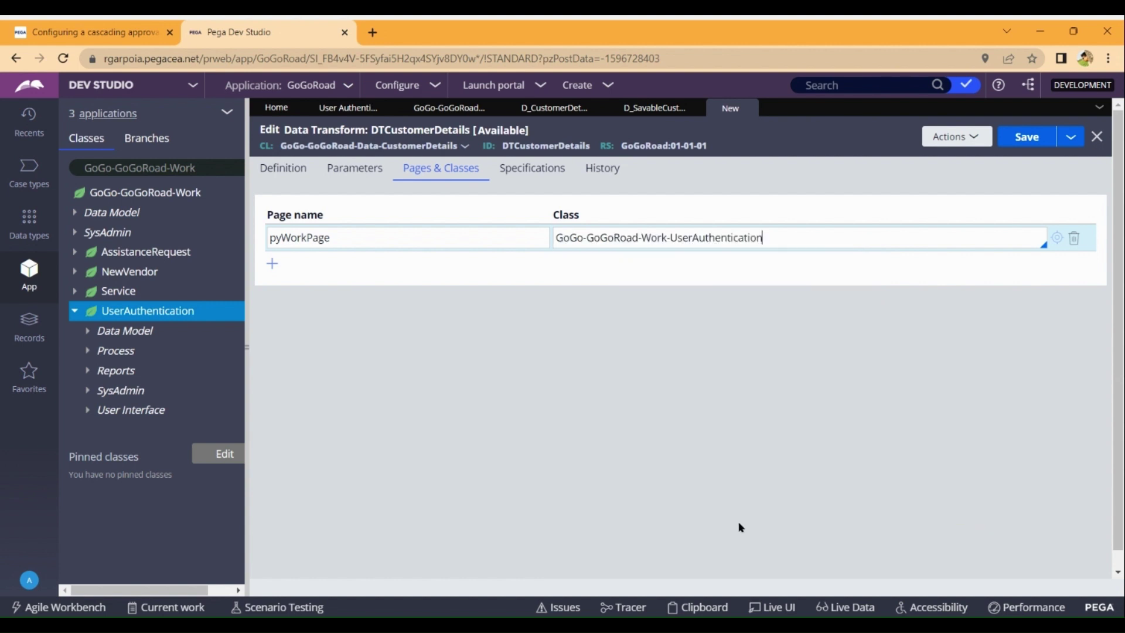
{"action": "left_click", "coordinate": [296, 172]}
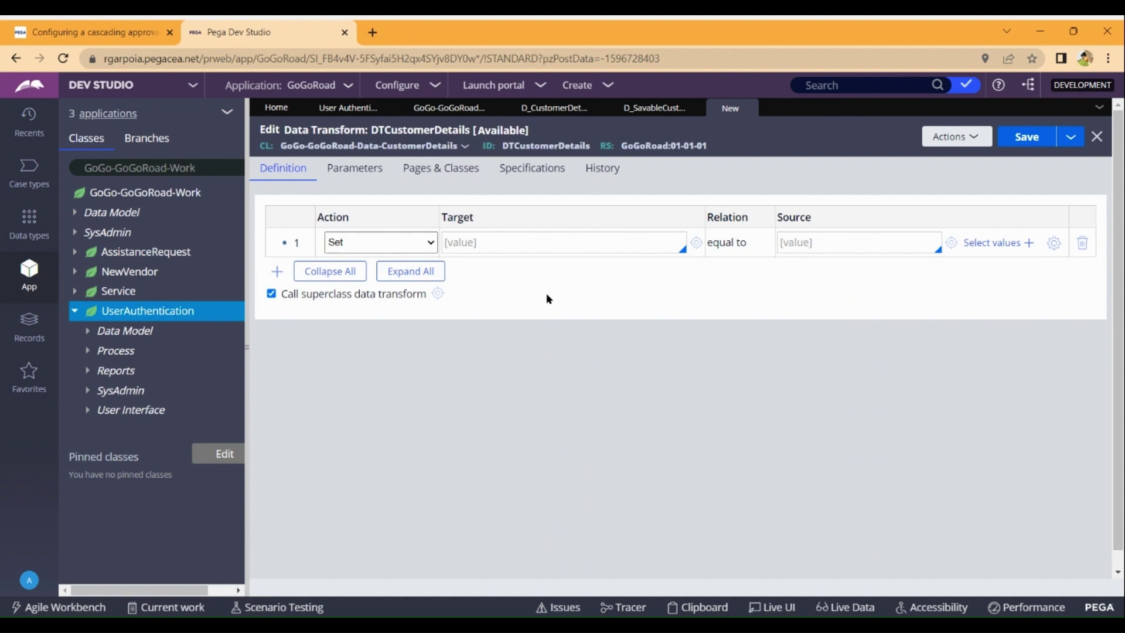
Source row 1 from pyWorkPage.CollectDetails.EmailID and add four more Set rows.
{"action": "left_click", "coordinate": [833, 249]}
{"action": "key", "text": "Down"}
{"action": "key", "text": "Down"}
{"action": "key", "text": "Down"}
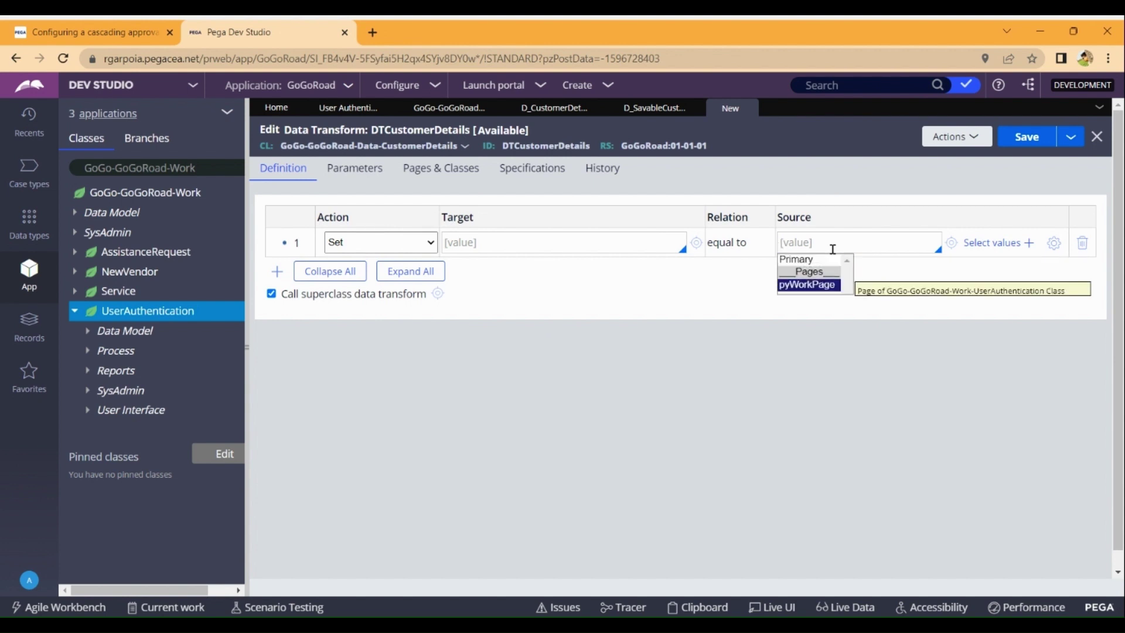
{"action": "key", "text": "Return"}
{"action": "key", "text": "Down"}
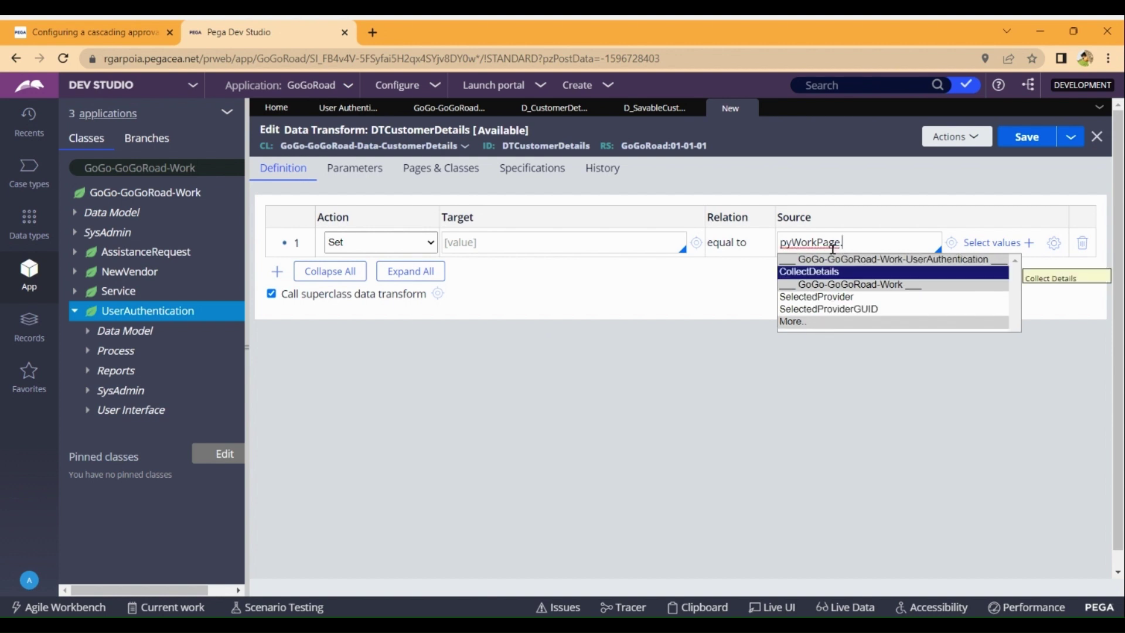
{"action": "key", "text": "Return"}
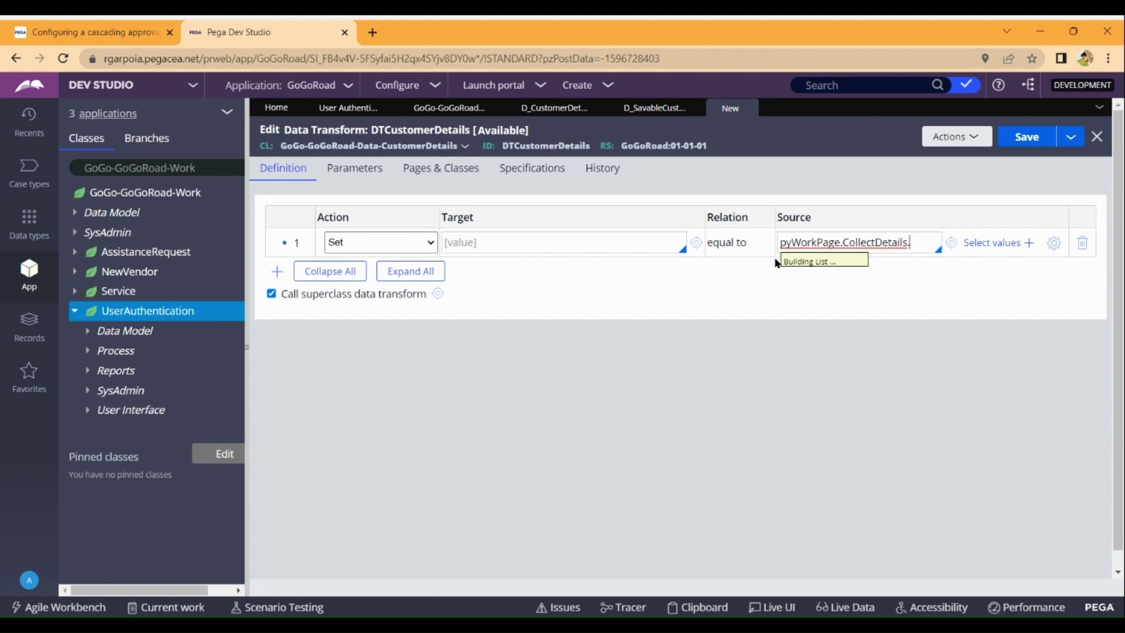
{"action": "key", "text": "Down"}
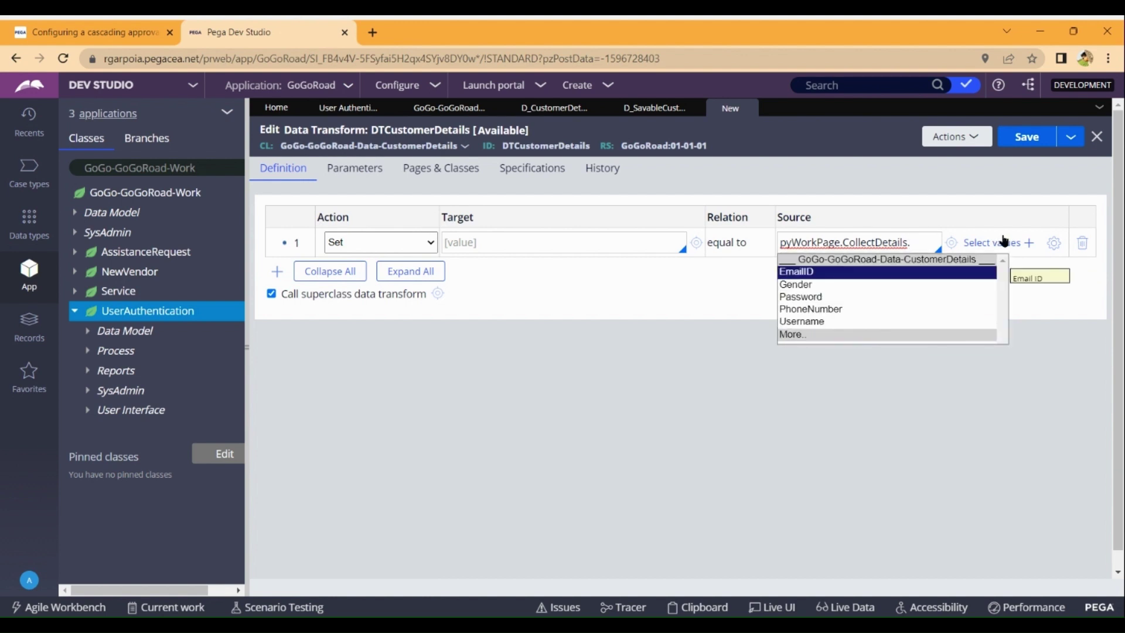
{"action": "key", "text": "Return"}
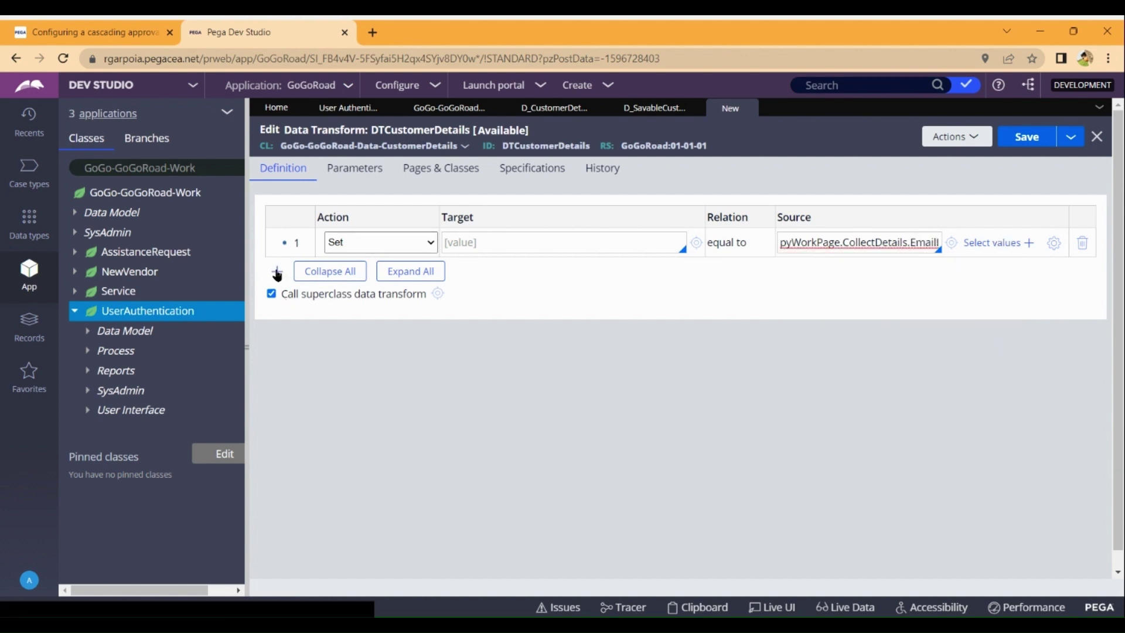
{"action": "left_click", "coordinate": [278, 272]}
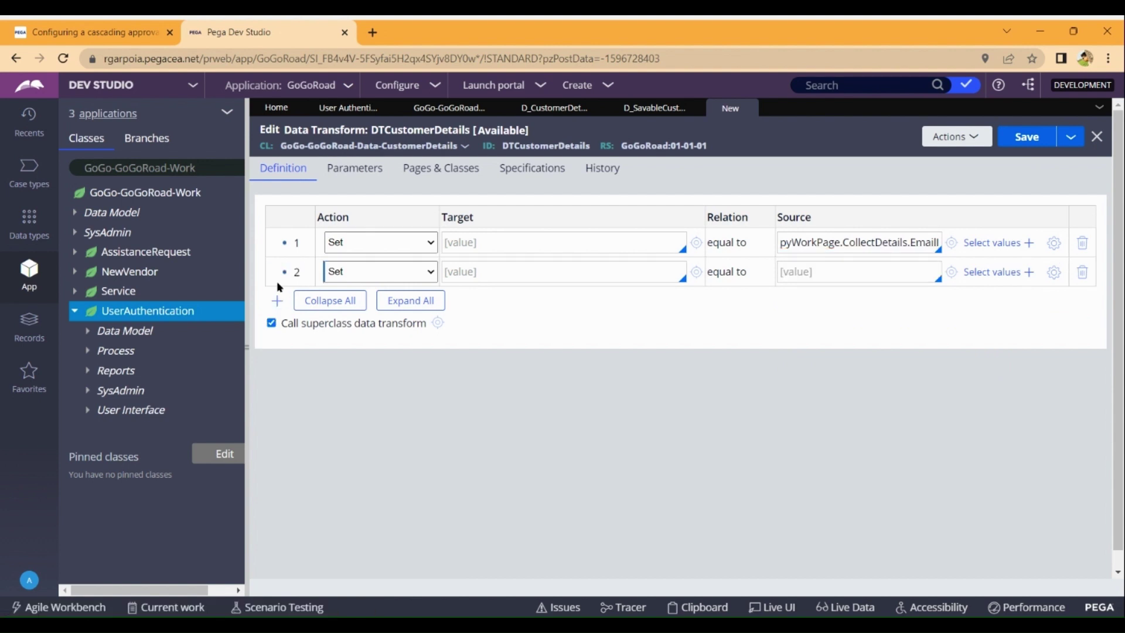
{"action": "left_click", "coordinate": [278, 302]}
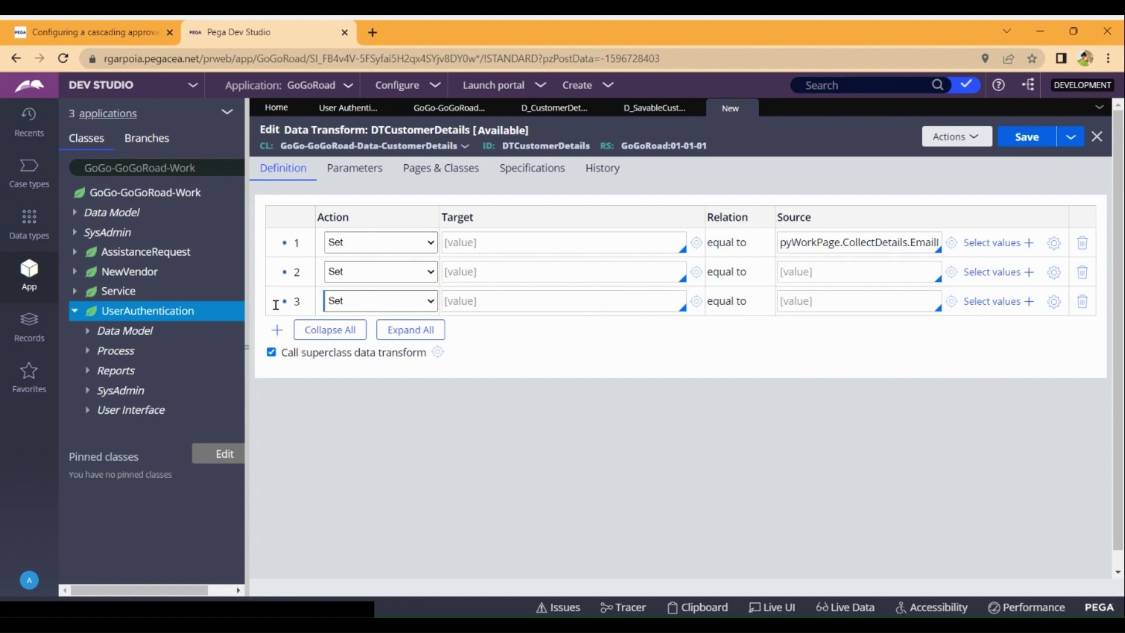
{"action": "left_click", "coordinate": [278, 331]}
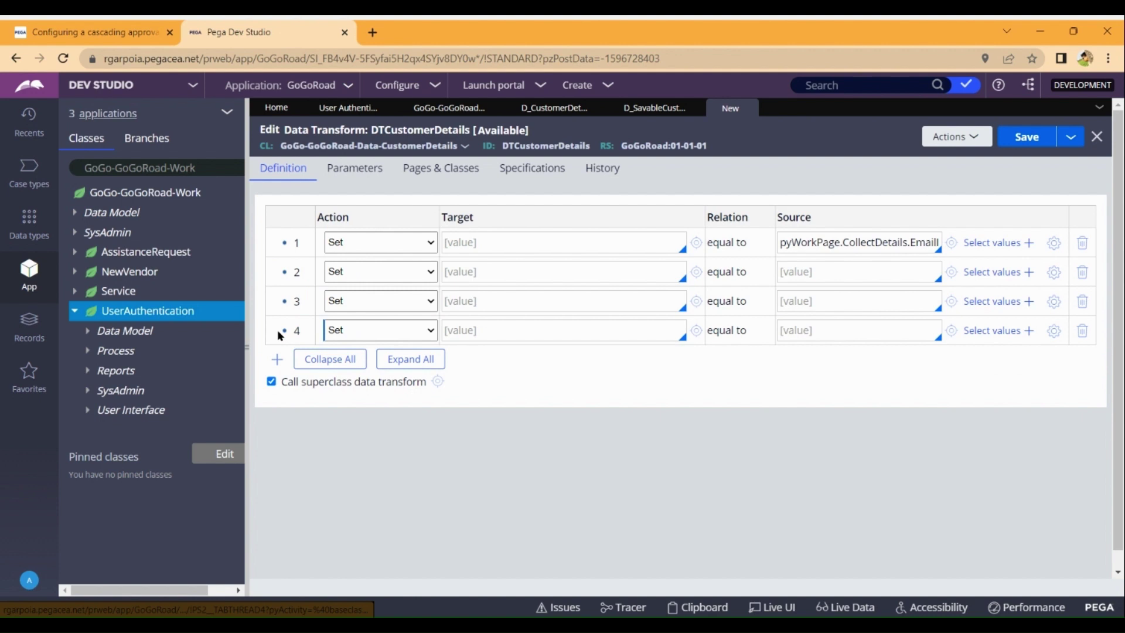
{"action": "left_click", "coordinate": [279, 362]}
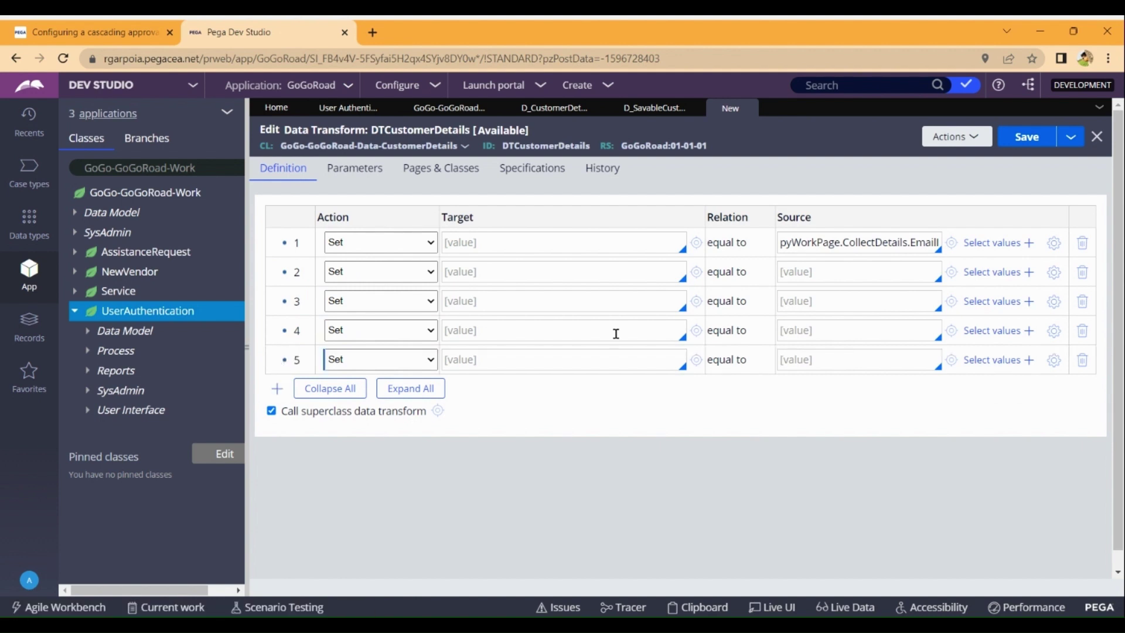
Source rows 2 and 3 from pyWorkPage.CollectDetails.Gender and .Password.
{"action": "left_click", "coordinate": [857, 277]}
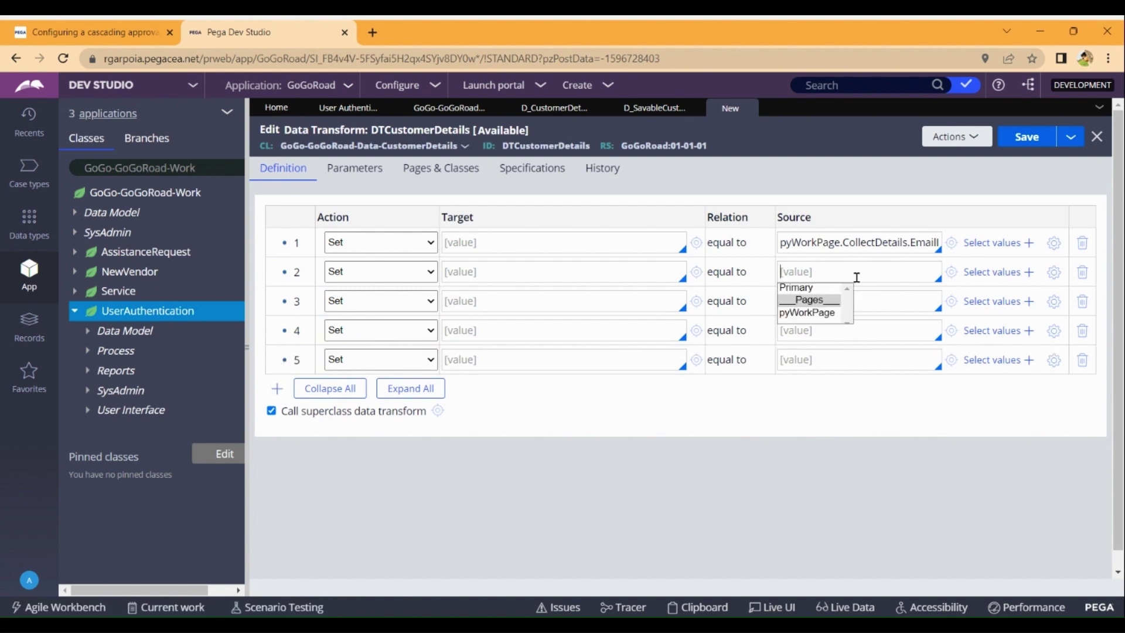
{"action": "key", "text": "Down"}
{"action": "key", "text": "Down"}
{"action": "key", "text": "Down"}
{"action": "key", "text": "Return"}
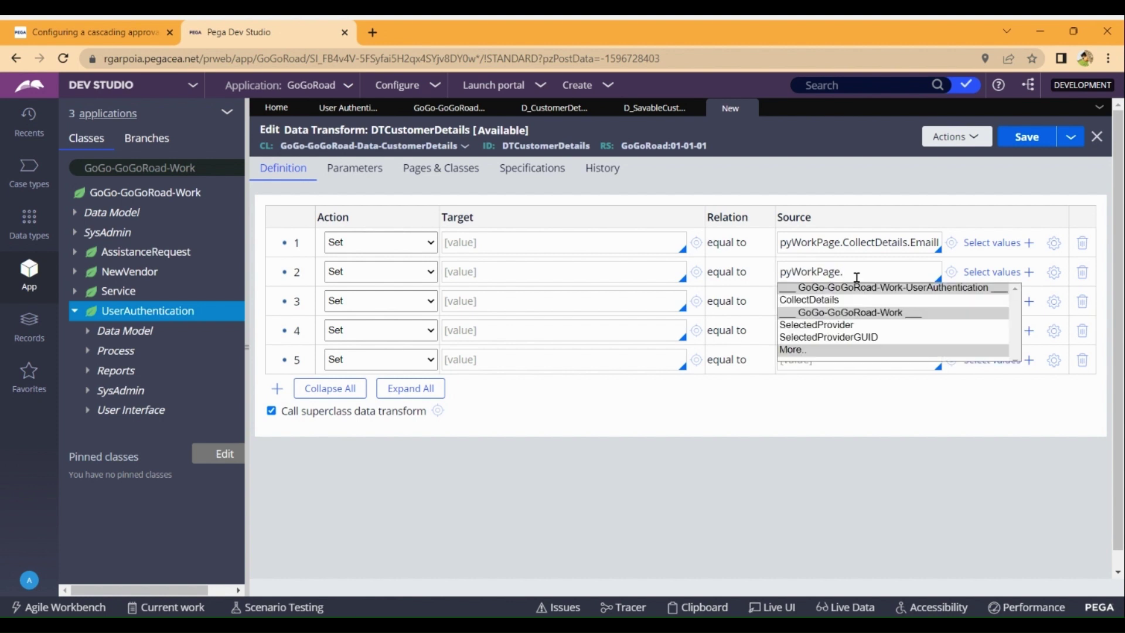
{"action": "key", "text": "Down"}
{"action": "key", "text": "Return"}
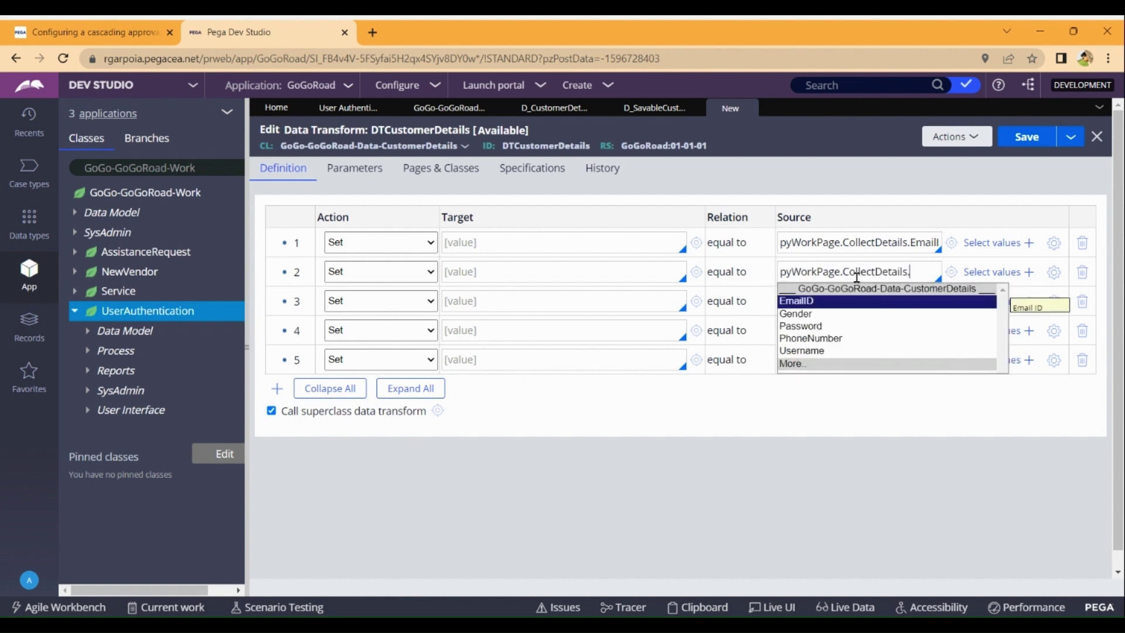
{"action": "key", "text": "Down"}
{"action": "key", "text": "Return"}
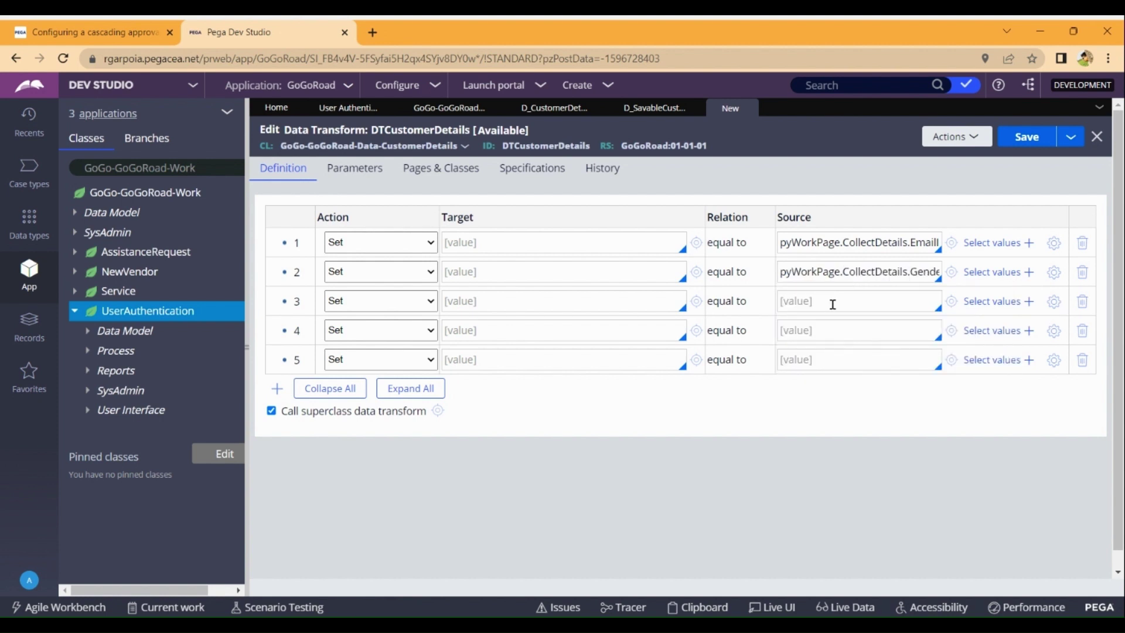
{"action": "left_click", "coordinate": [830, 307]}
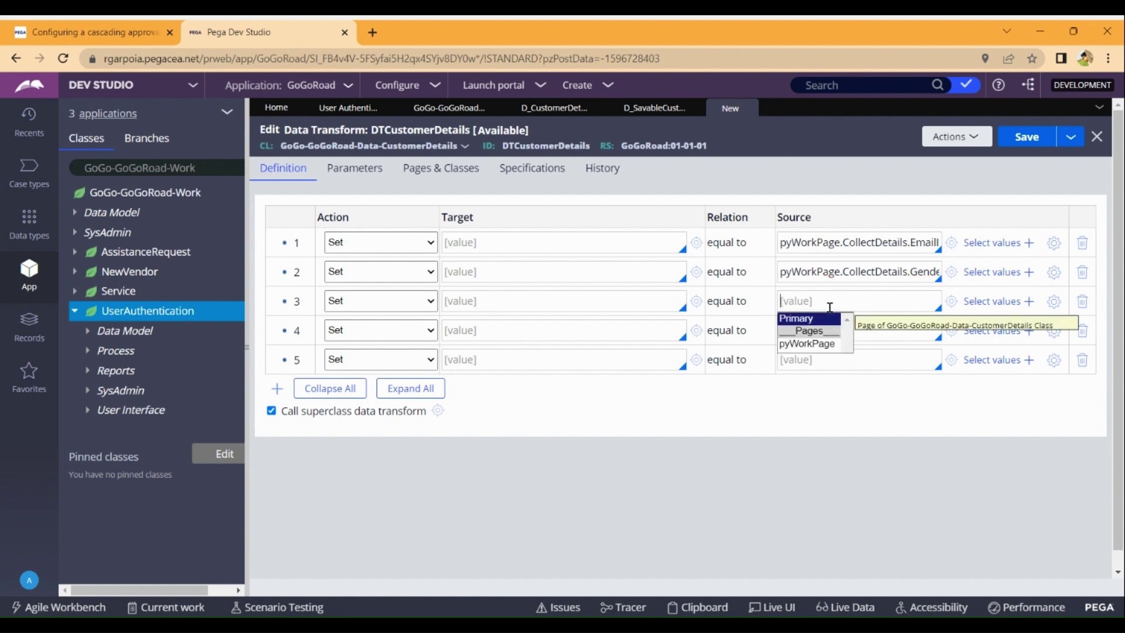
{"action": "key", "text": "Down"}
{"action": "key", "text": "Return"}
{"action": "key", "text": "Return"}
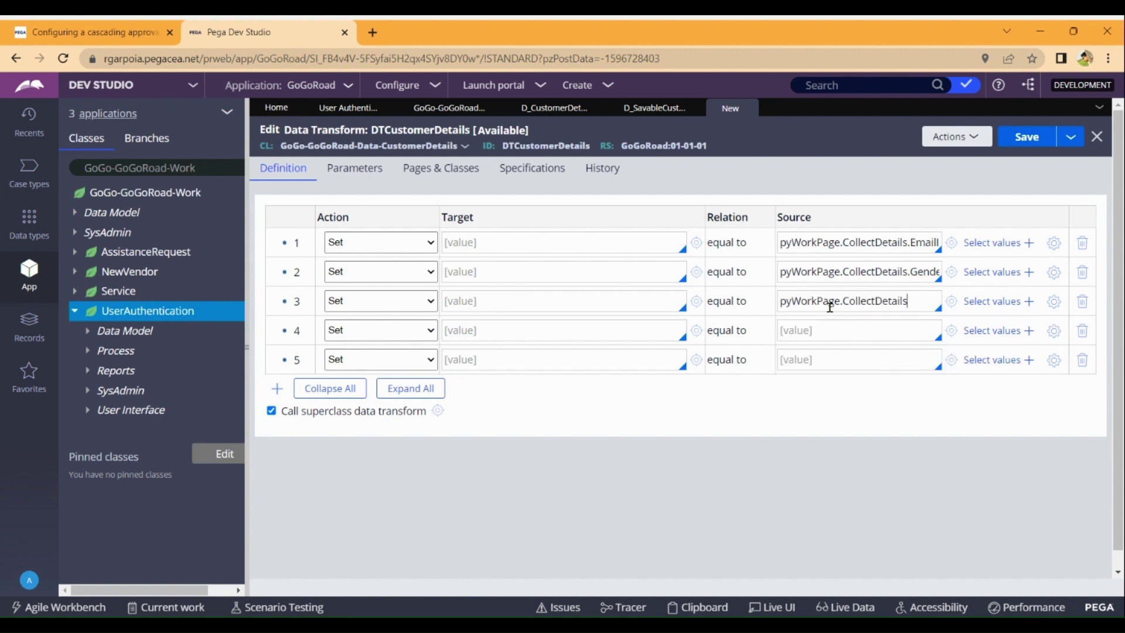
{"action": "key", "text": "Down"}
{"action": "key", "text": "Down"}
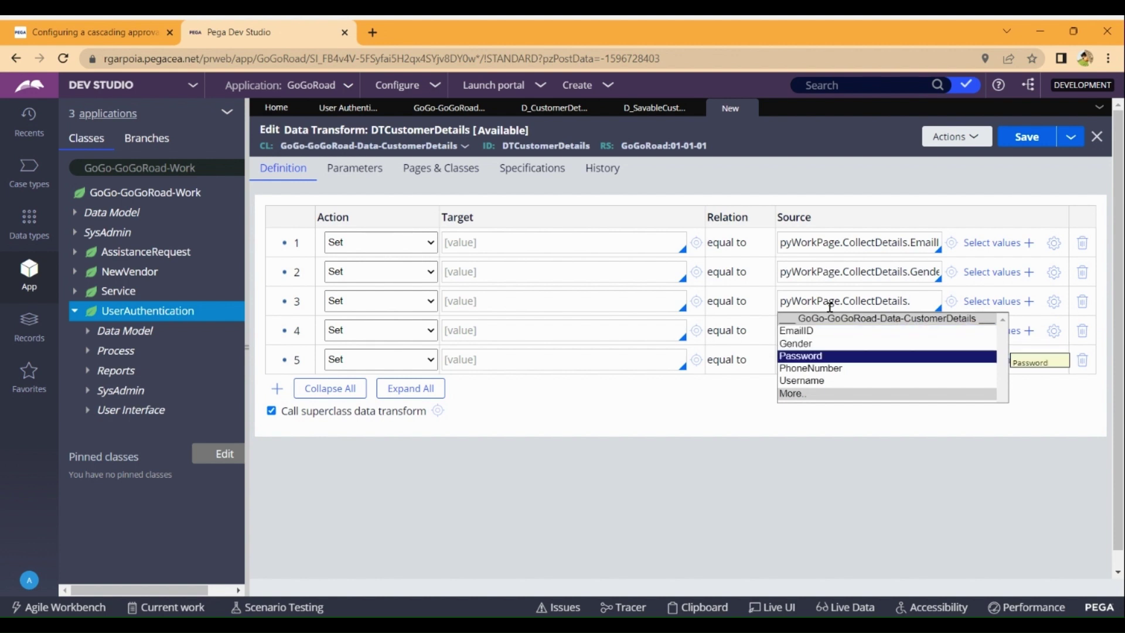
{"action": "key", "text": "Return"}
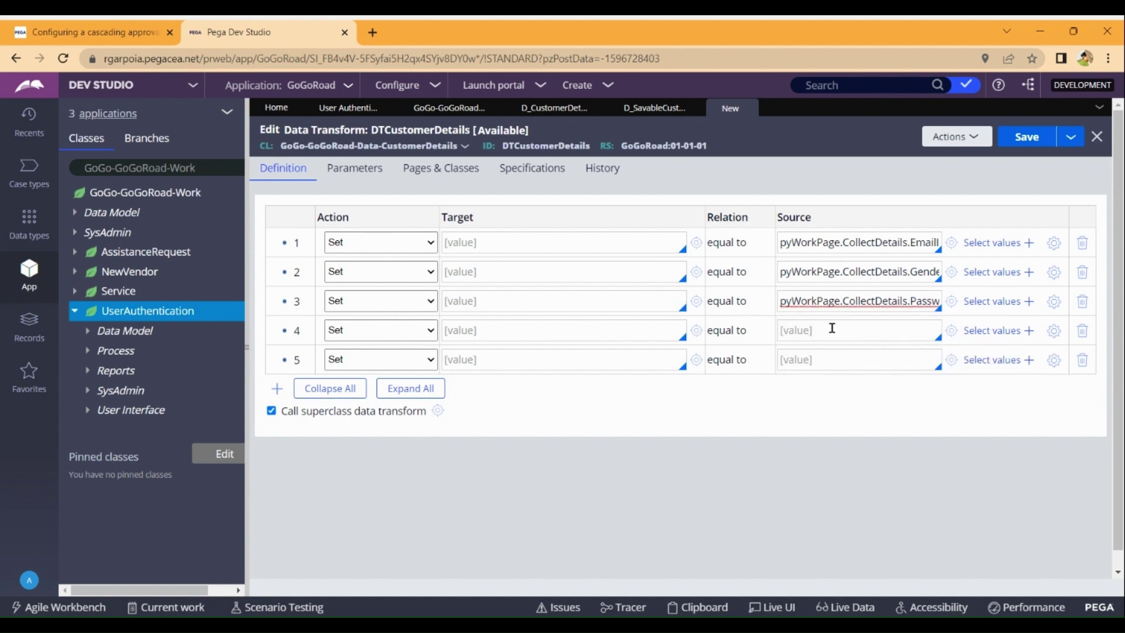
Source row 4 from pyWorkPage.CollectDetails.PhoneNumber.
{"action": "left_click", "coordinate": [832, 328]}
{"action": "type", "text": "p"}
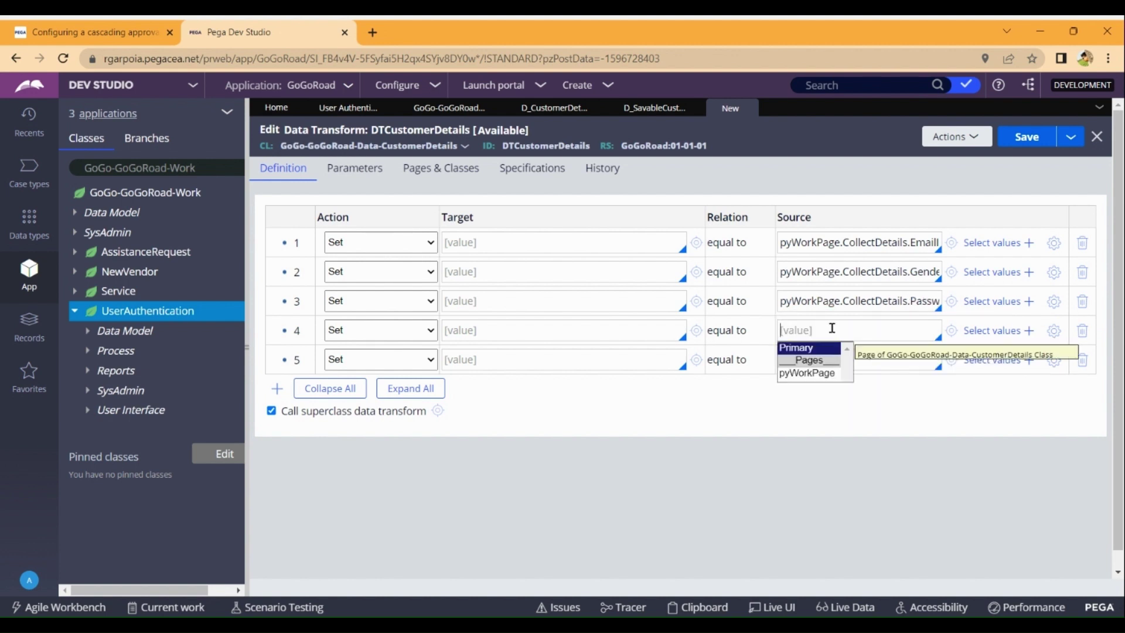
{"action": "key", "text": "Down"}
{"action": "key", "text": "Down"}
{"action": "key", "text": "Return"}
{"action": "key", "text": "Down"}
{"action": "key", "text": "Return"}
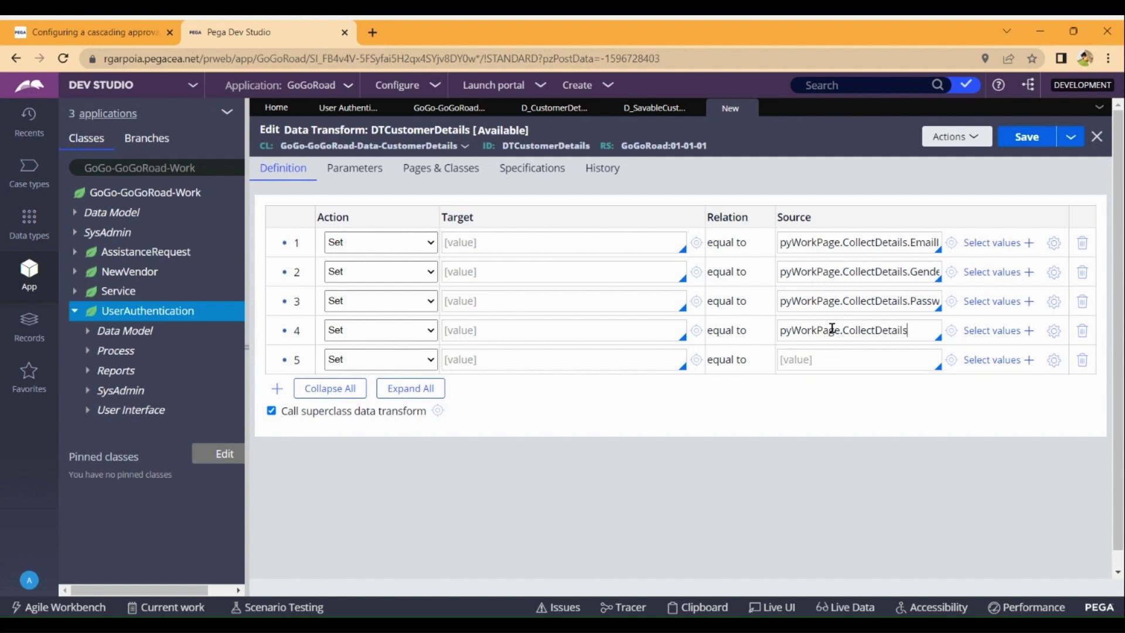
{"action": "type", "text": "."}
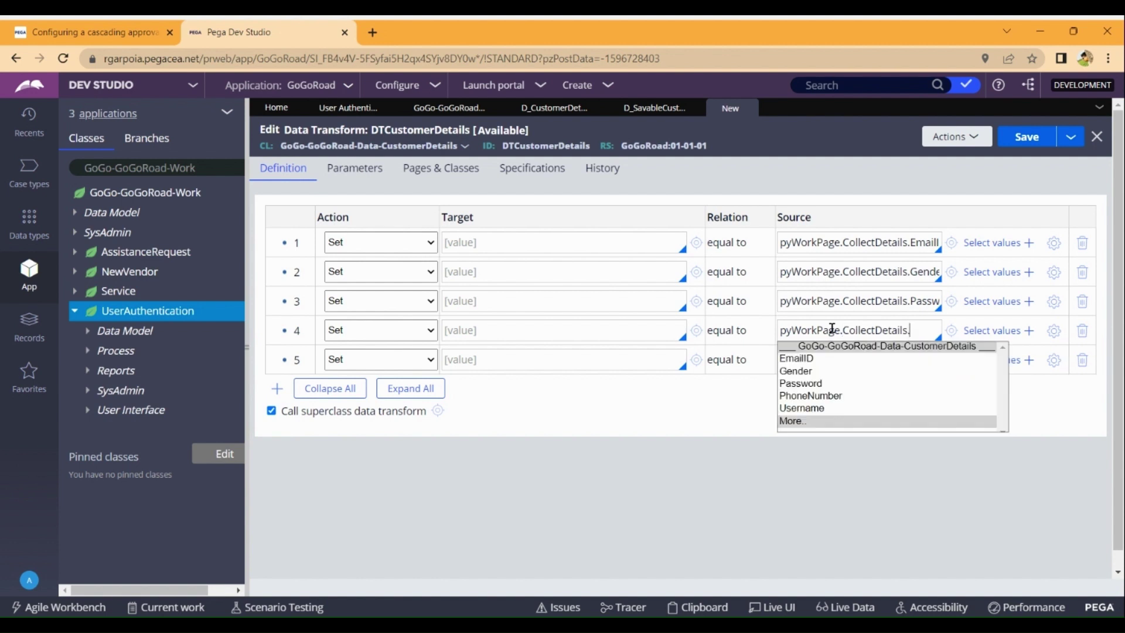
{"action": "key", "text": "Down"}
{"action": "key", "text": "Down"}
{"action": "key", "text": "Down"}
{"action": "key", "text": "Return"}
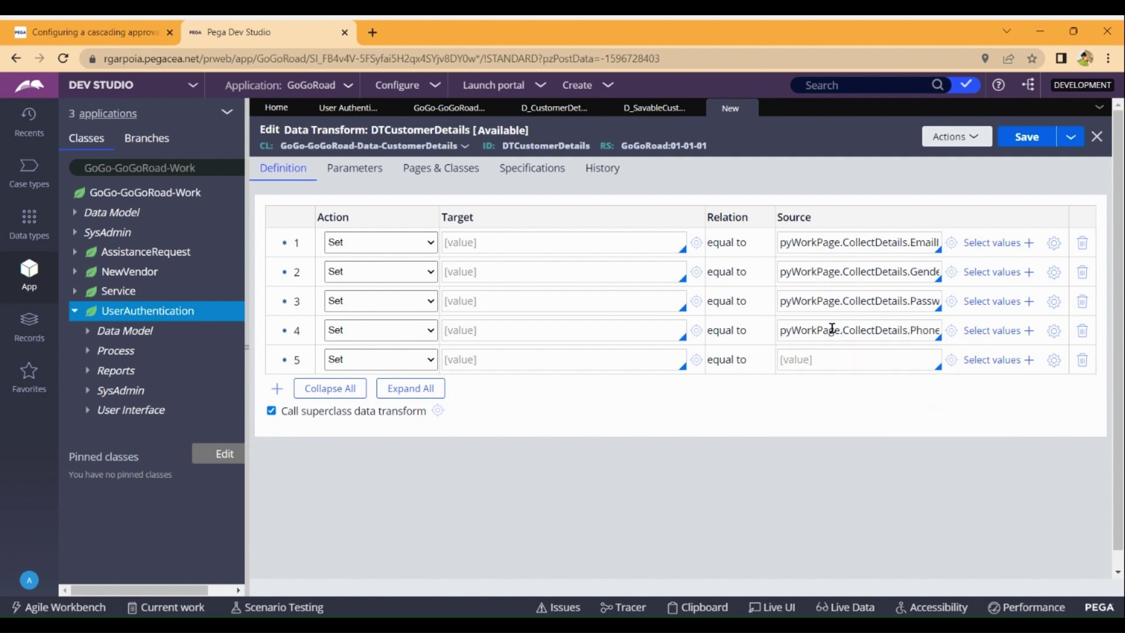
Source row 5 from pyWorkPage.CollectDetails.Username.
{"action": "left_click", "coordinate": [825, 360]}
{"action": "key", "text": "Return"}
{"action": "type", "text": "."}
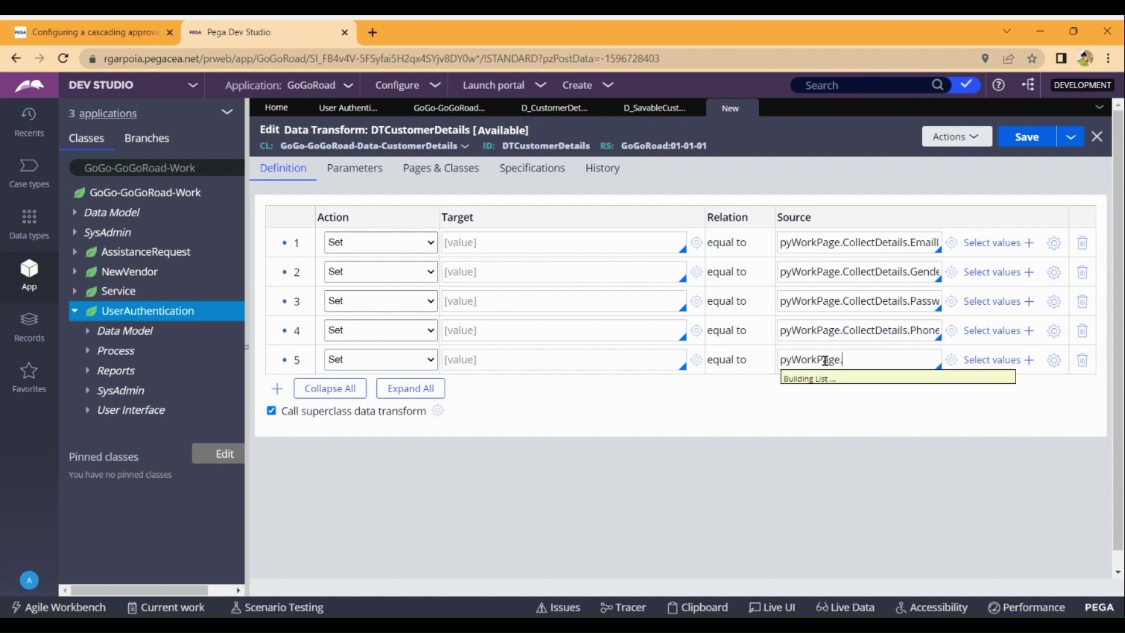
{"action": "key", "text": "Up"}
{"action": "key", "text": "Up"}
{"action": "key", "text": "Return"}
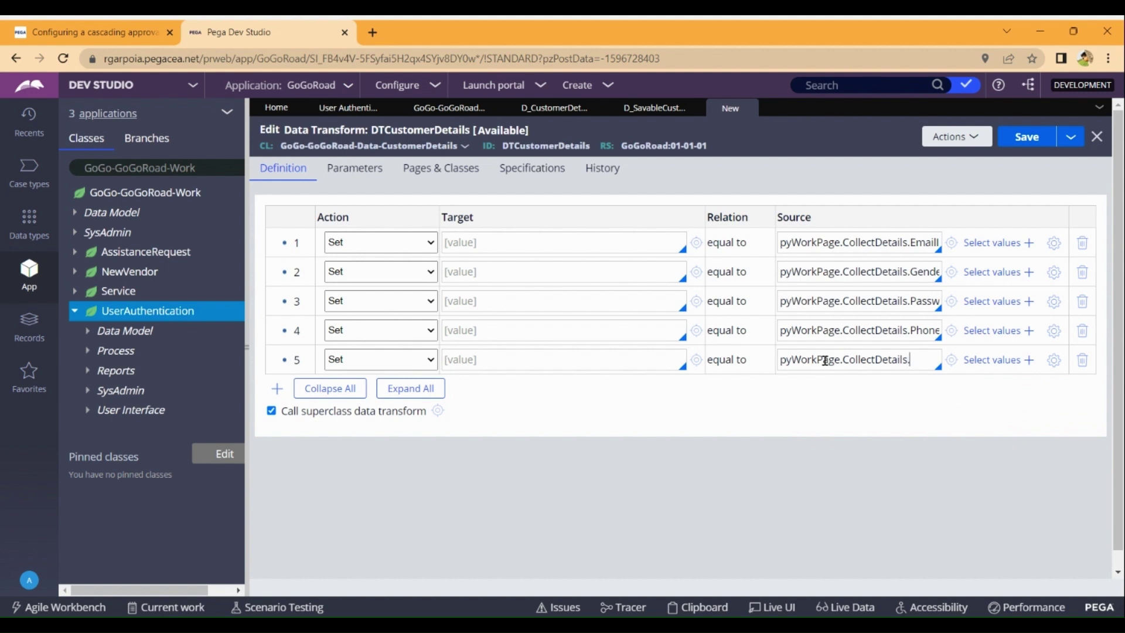
{"action": "type", "text": "."}
{"action": "key", "text": "Down"}
{"action": "key", "text": "Down"}
{"action": "key", "text": "Down"}
{"action": "key", "text": "Down"}
{"action": "key", "text": "Down"}
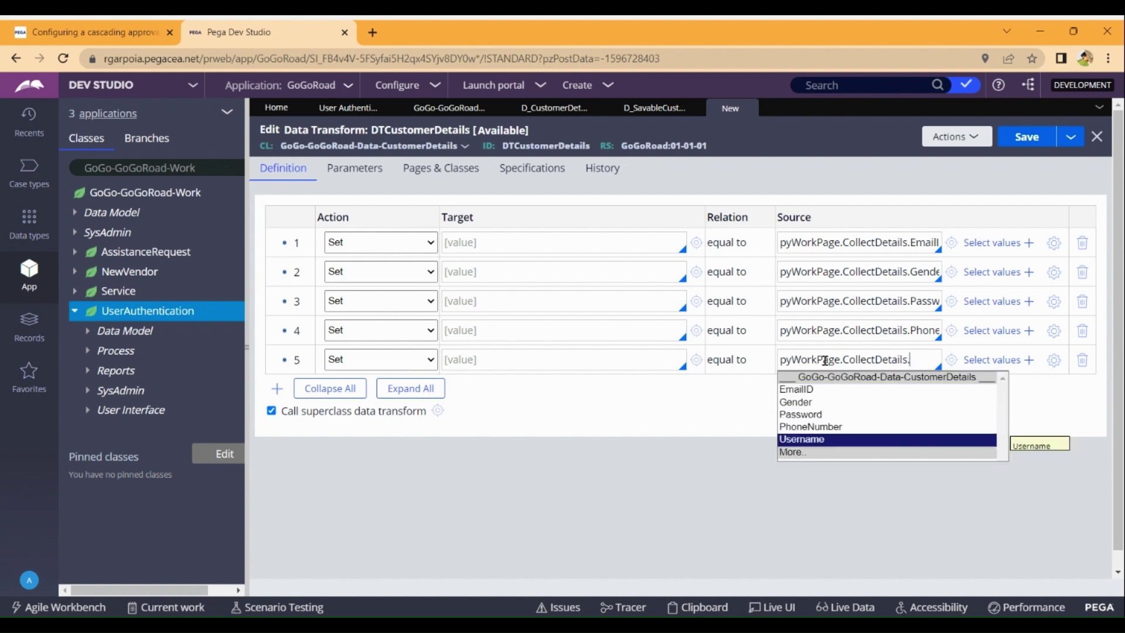
{"action": "key", "text": "Return"}
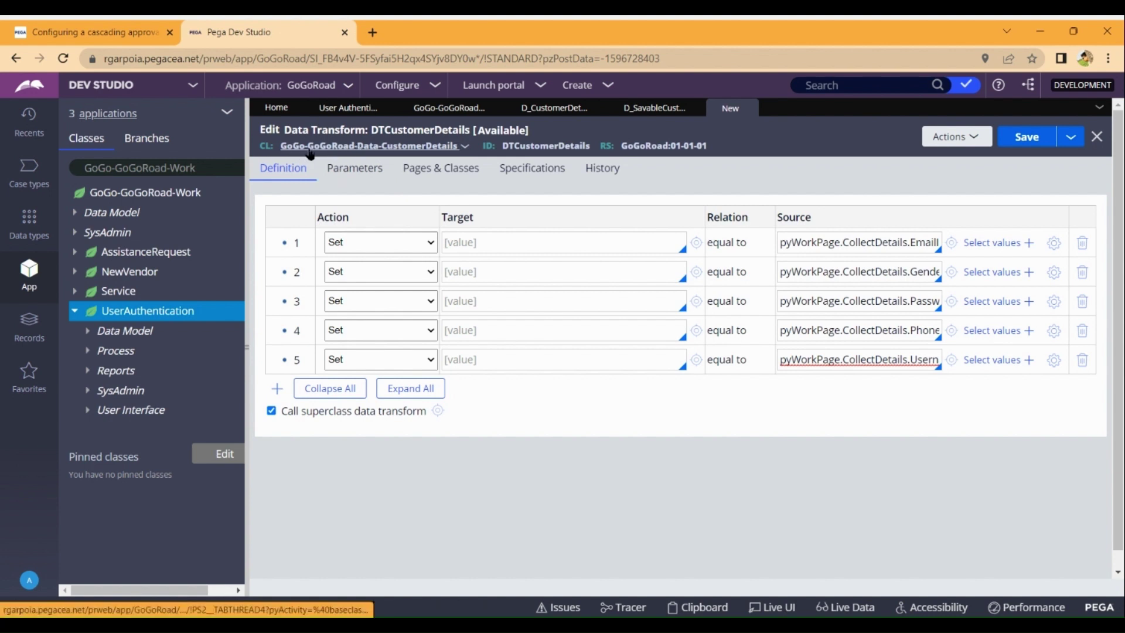
Set row 1's target to .EmailID after checking the stored Customer Details records.
{"action": "left_click", "coordinate": [480, 249]}
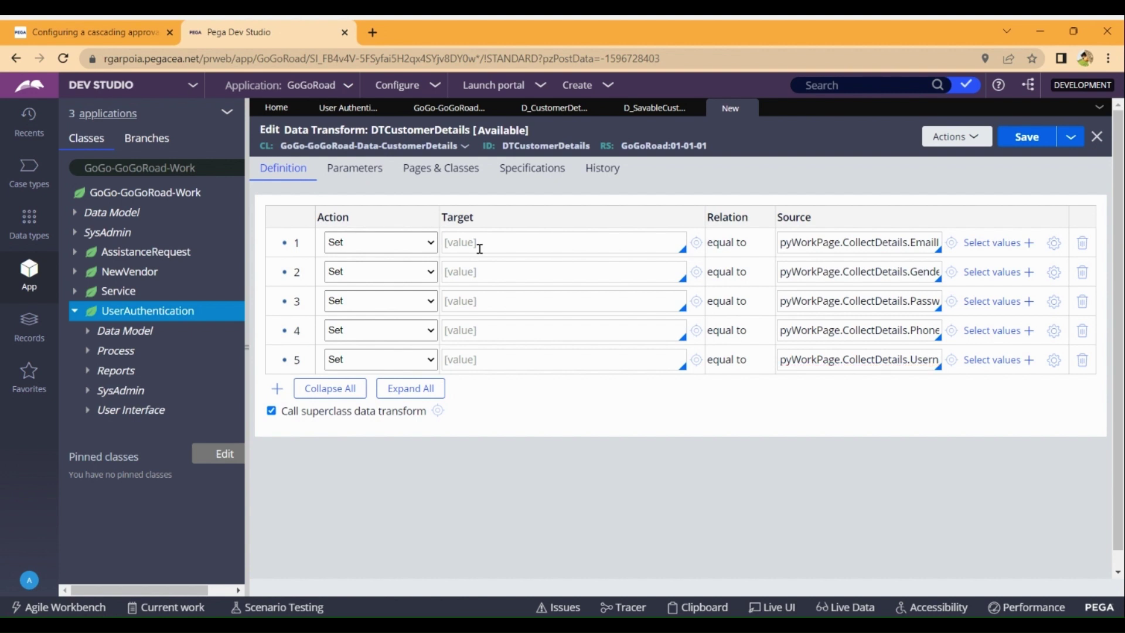
{"action": "type", "text": "."}
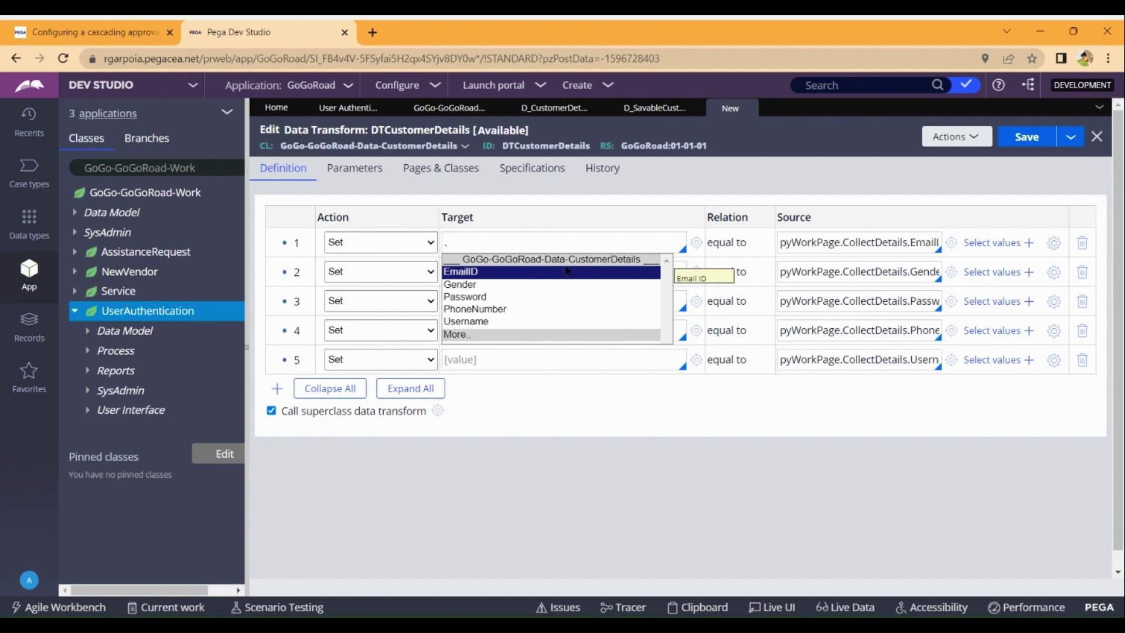
{"action": "left_click", "coordinate": [451, 109]}
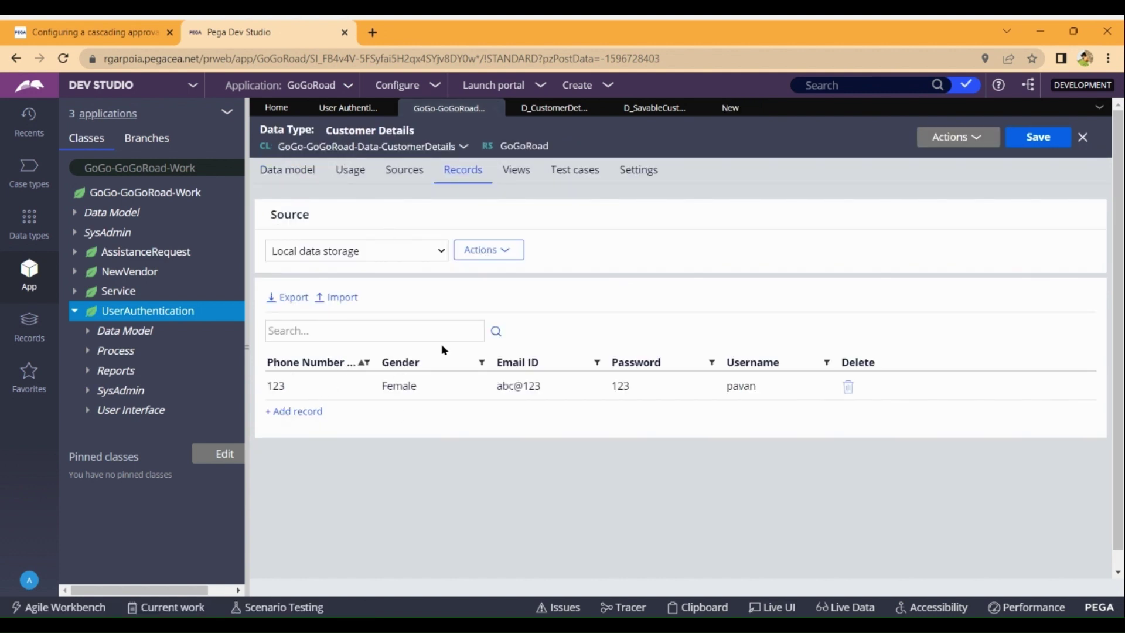
{"action": "left_click", "coordinate": [730, 108]}
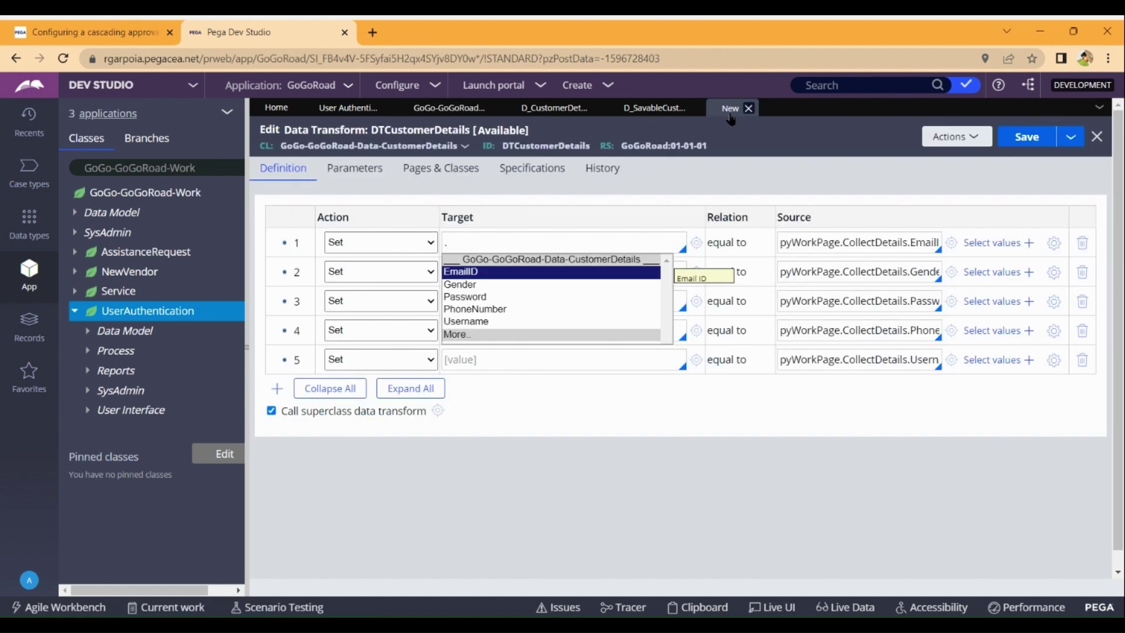
{"action": "left_click", "coordinate": [493, 273]}
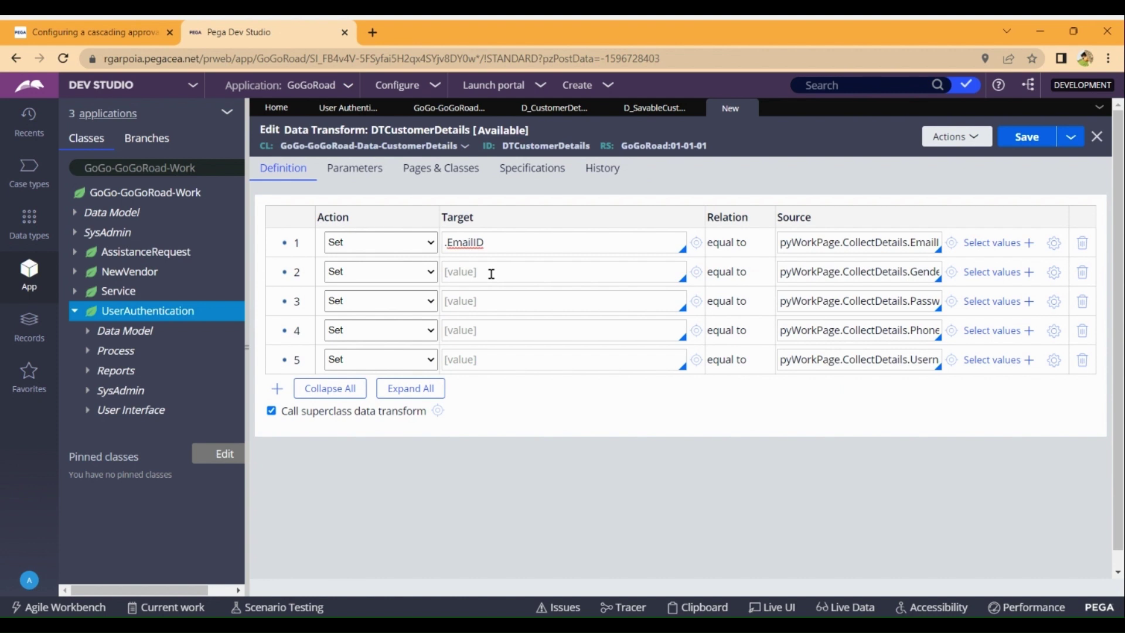
Set rows 2 and 3 targets to .Gender and .Password.
{"action": "left_click", "coordinate": [491, 274]}
{"action": "type", "text": "."}
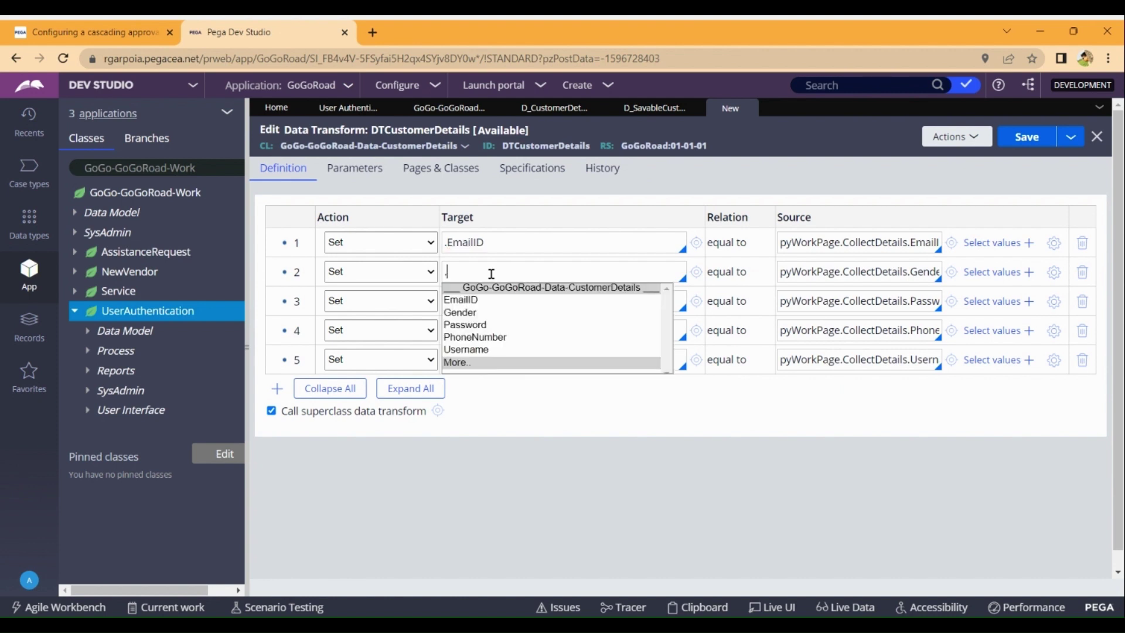
{"action": "key", "text": "Down"}
{"action": "key", "text": "Down"}
{"action": "key", "text": "Return"}
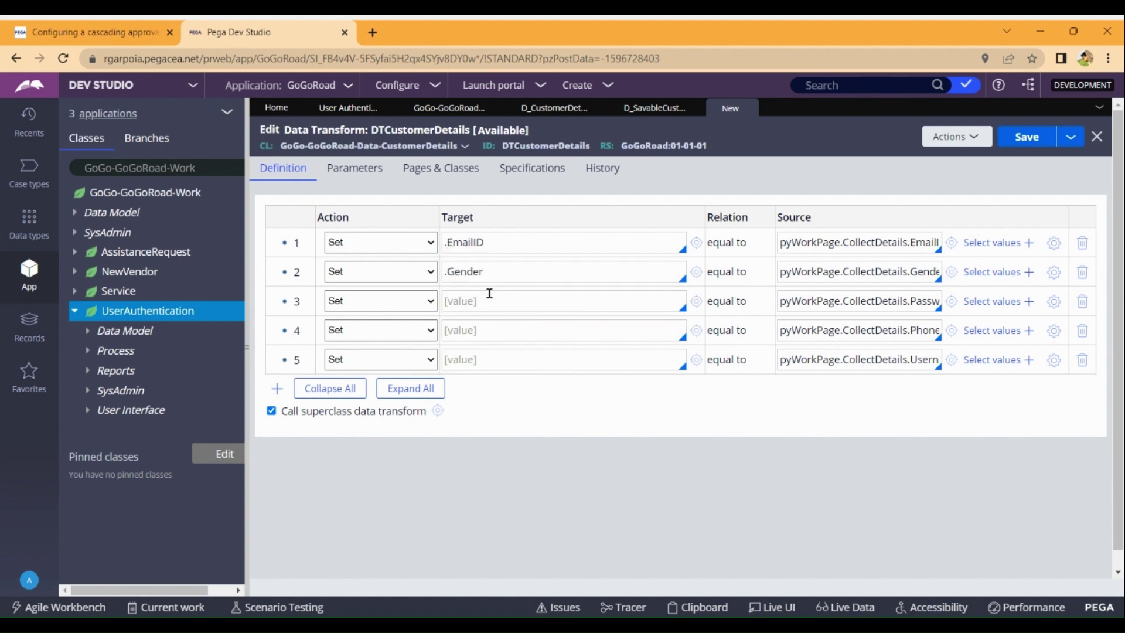
{"action": "left_click", "coordinate": [482, 302]}
{"action": "type", "text": "."}
{"action": "key", "text": "Down"}
{"action": "key", "text": "Down"}
{"action": "key", "text": "Down"}
{"action": "key", "text": "Return"}
Set rows 4 and 5 targets to .PhoneNumber and .Username, then save DTCustomerDetails.
{"action": "type", "text": "."}
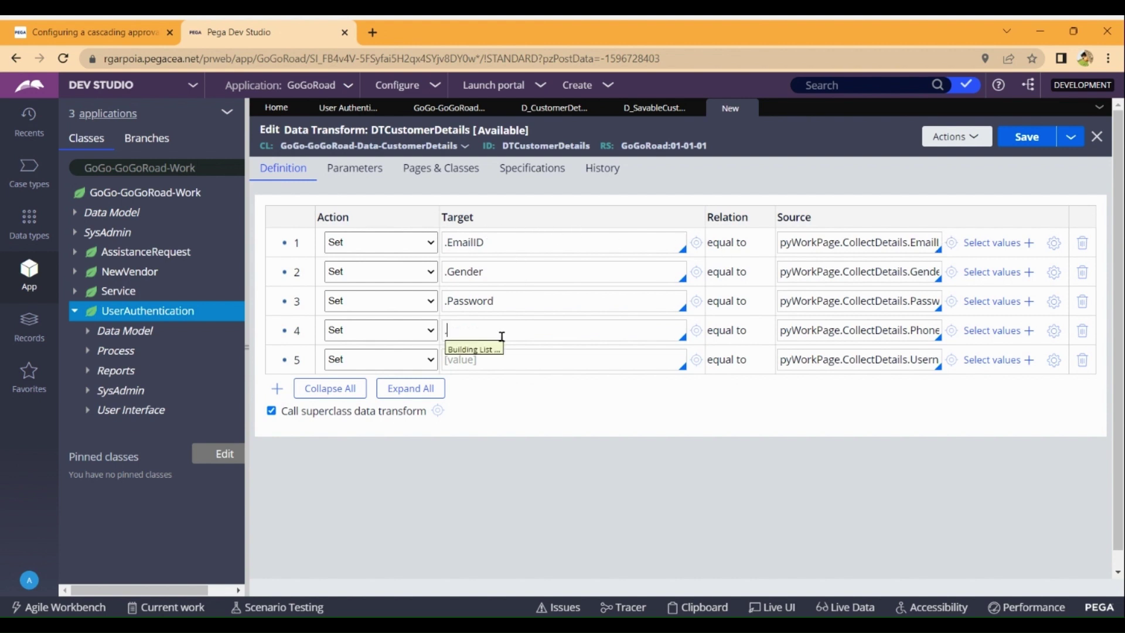
{"action": "key", "text": "Down"}
{"action": "key", "text": "Down"}
{"action": "key", "text": "Down"}
{"action": "key", "text": "Return"}
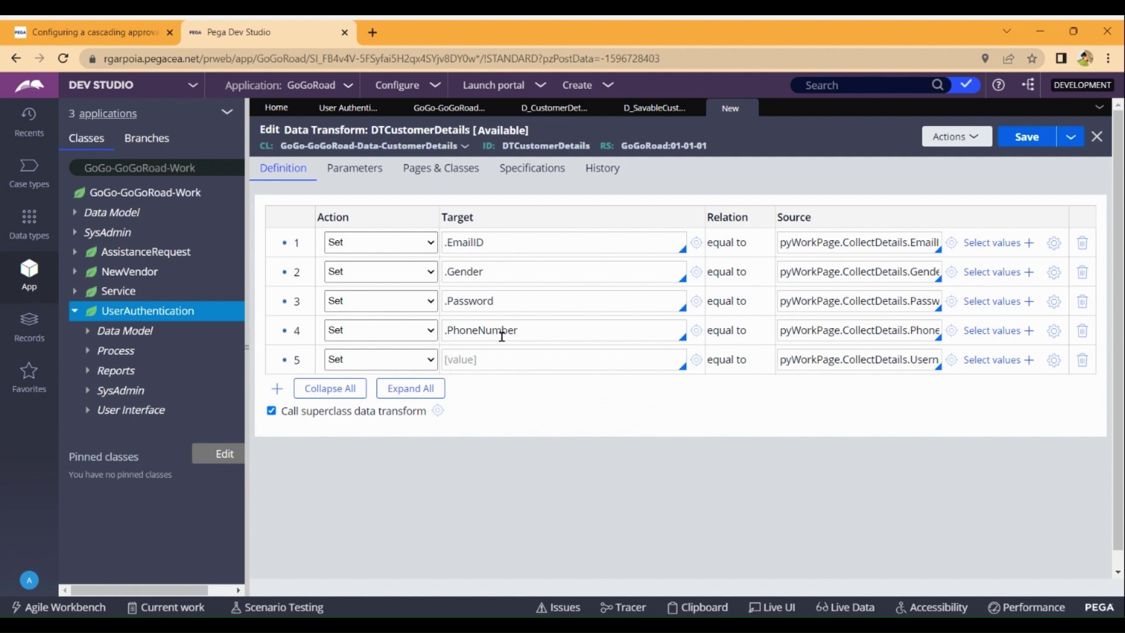
{"action": "left_click", "coordinate": [497, 360]}
{"action": "type", "text": "."}
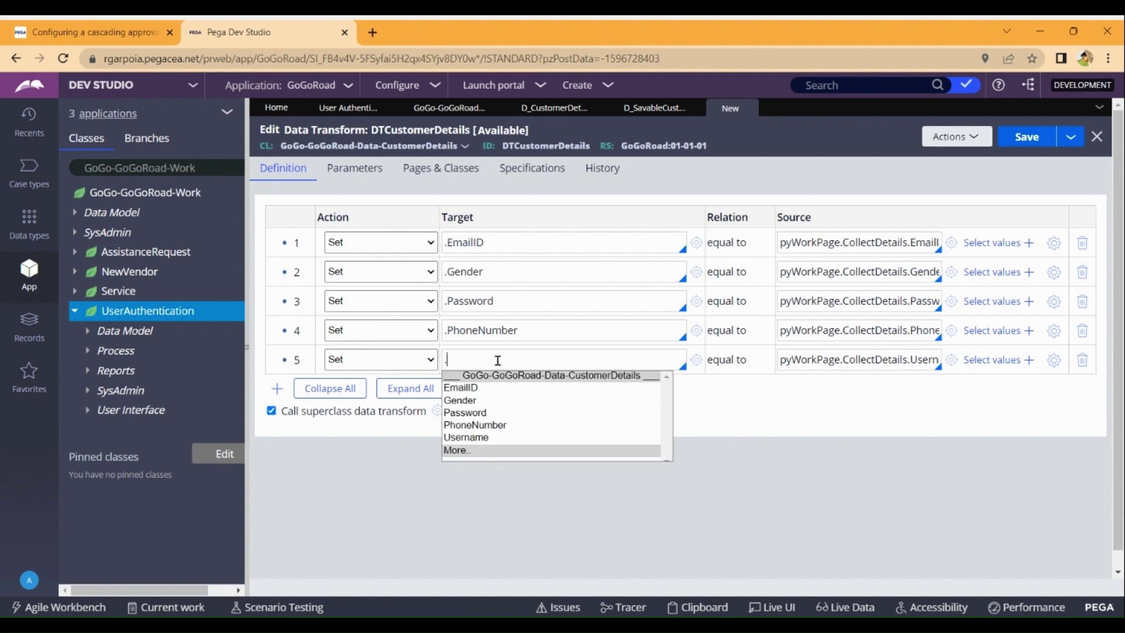
{"action": "key", "text": "Down"}
{"action": "key", "text": "Down"}
{"action": "key", "text": "Down"}
{"action": "key", "text": "Down"}
{"action": "key", "text": "Down"}
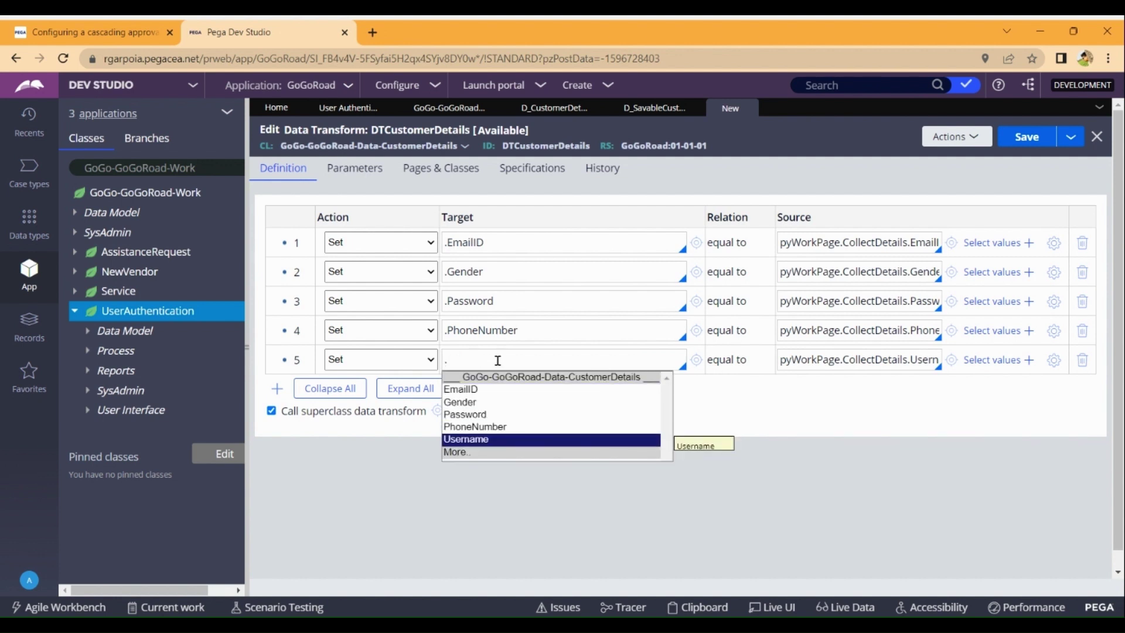
{"action": "key", "text": "Return"}
{"action": "left_click", "coordinate": [1022, 138]}
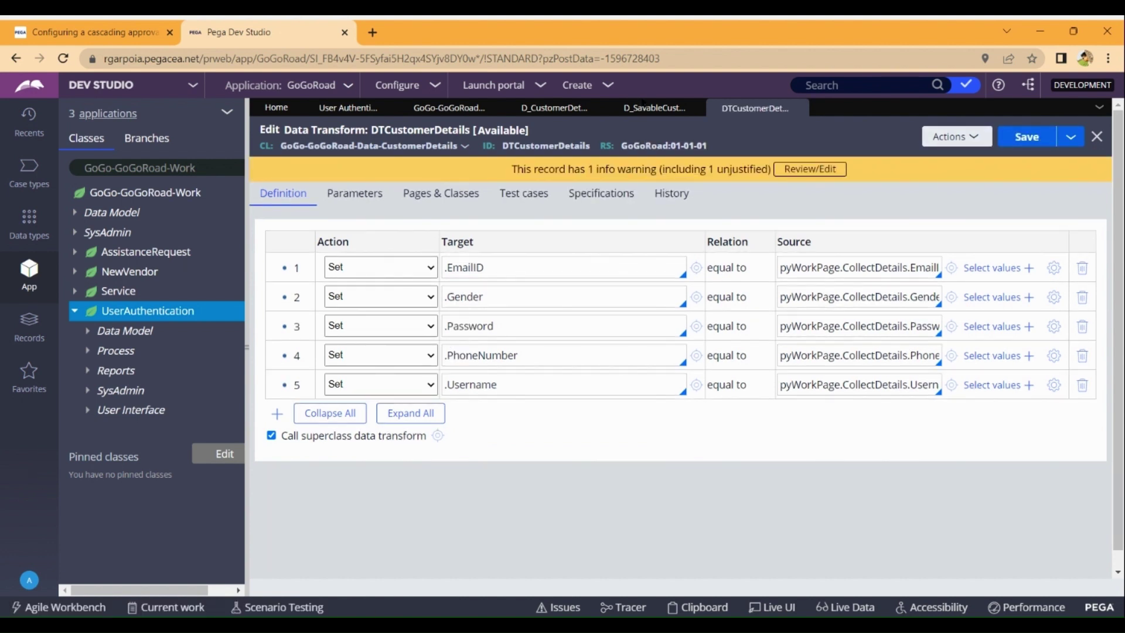
Save the D_SavableCustomerSignUpDetails data page and return to User Authentication.
{"action": "left_click", "coordinate": [646, 109]}
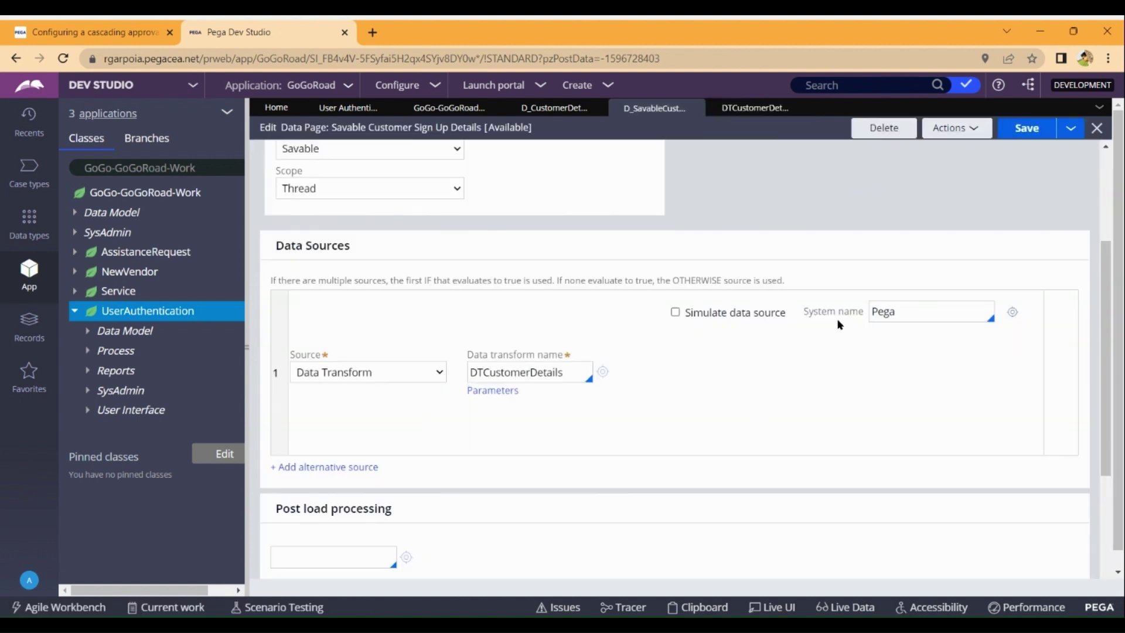
{"action": "left_click", "coordinate": [1021, 136]}
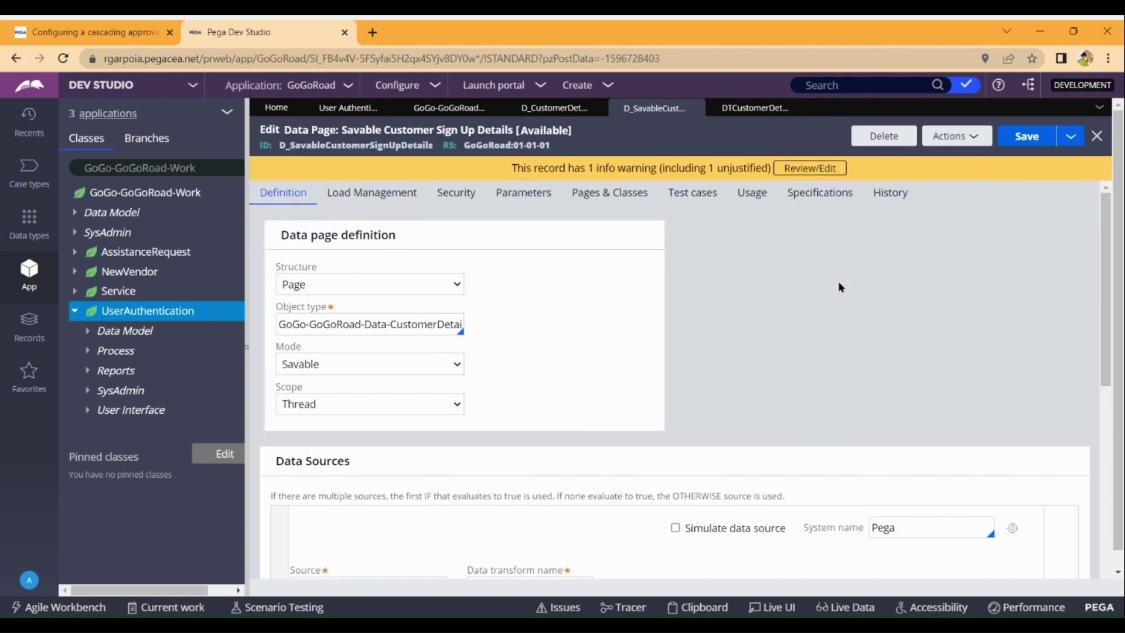
{"action": "left_click", "coordinate": [343, 109]}
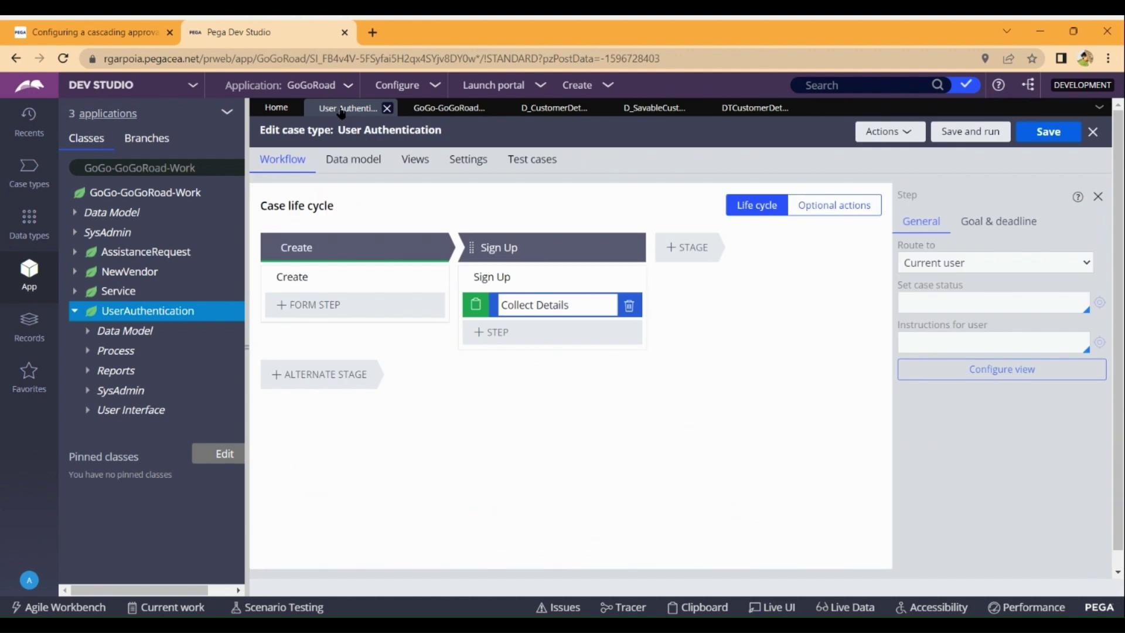
Add a Save data page step to the Sign Up stage, found by searching 'save'.
{"action": "left_click", "coordinate": [553, 332]}
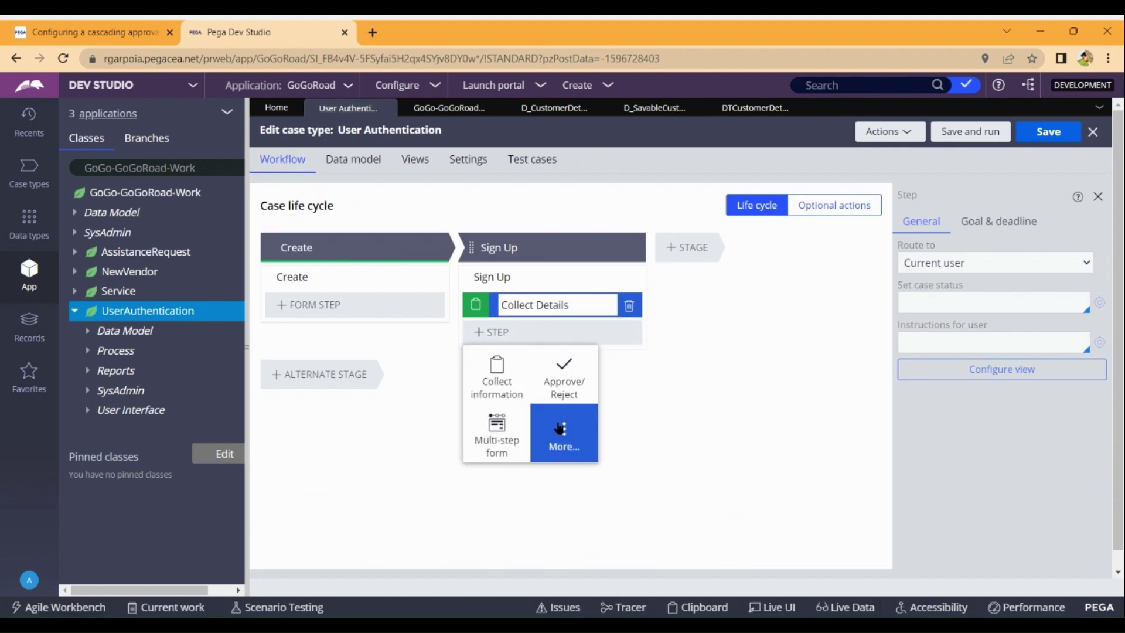
{"action": "left_click", "coordinate": [568, 442]}
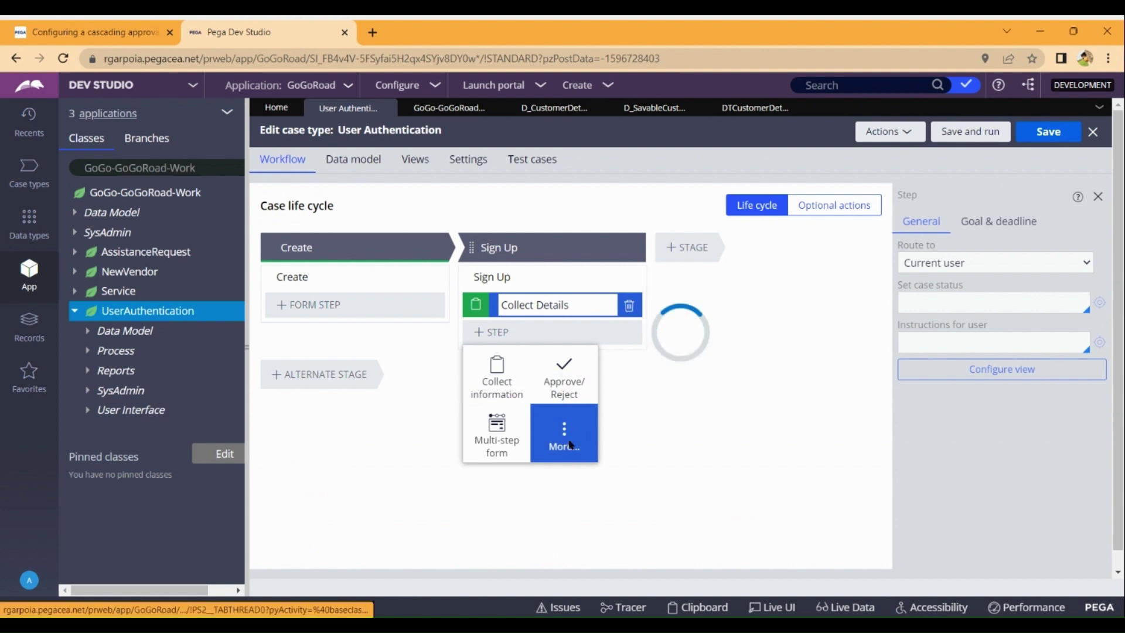
{"action": "left_click", "coordinate": [525, 366]}
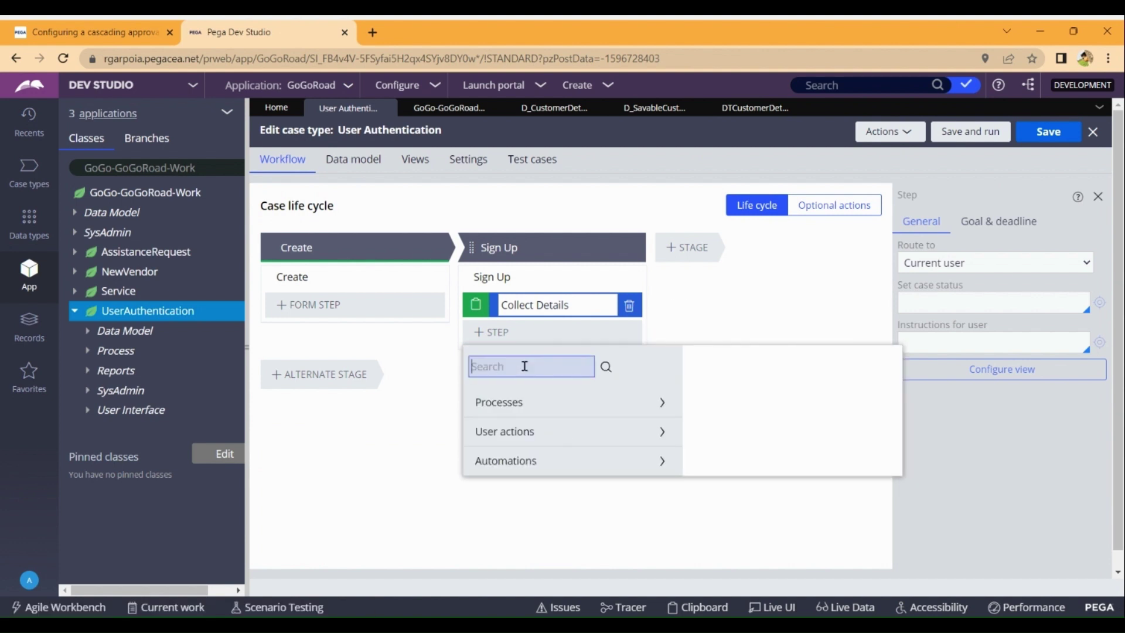
{"action": "type", "text": "save"}
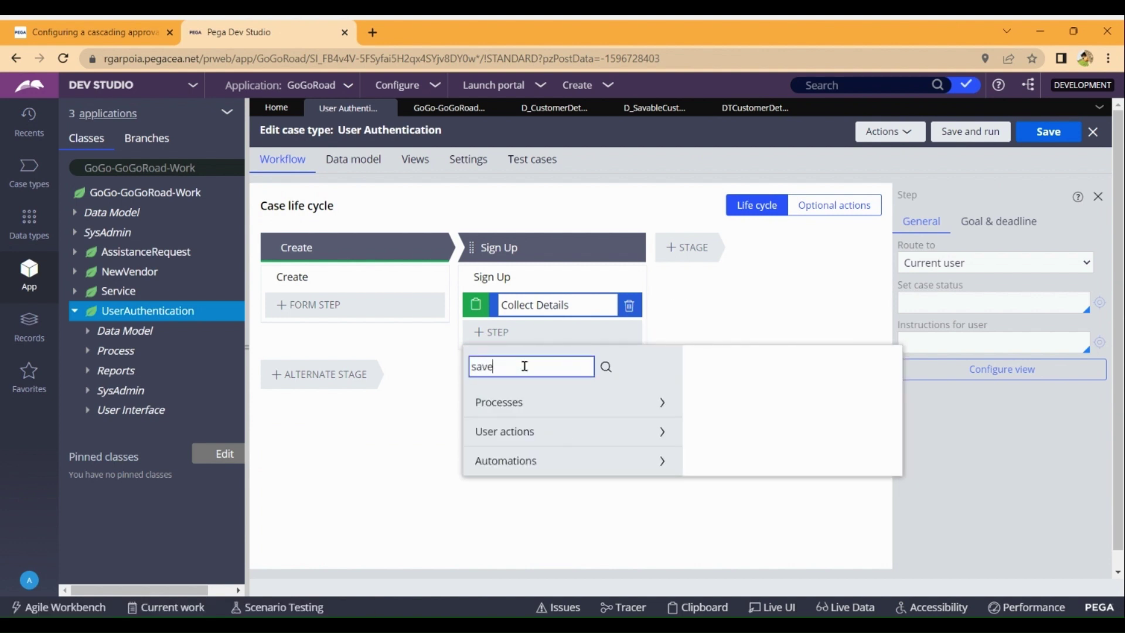
{"action": "key", "text": "Return"}
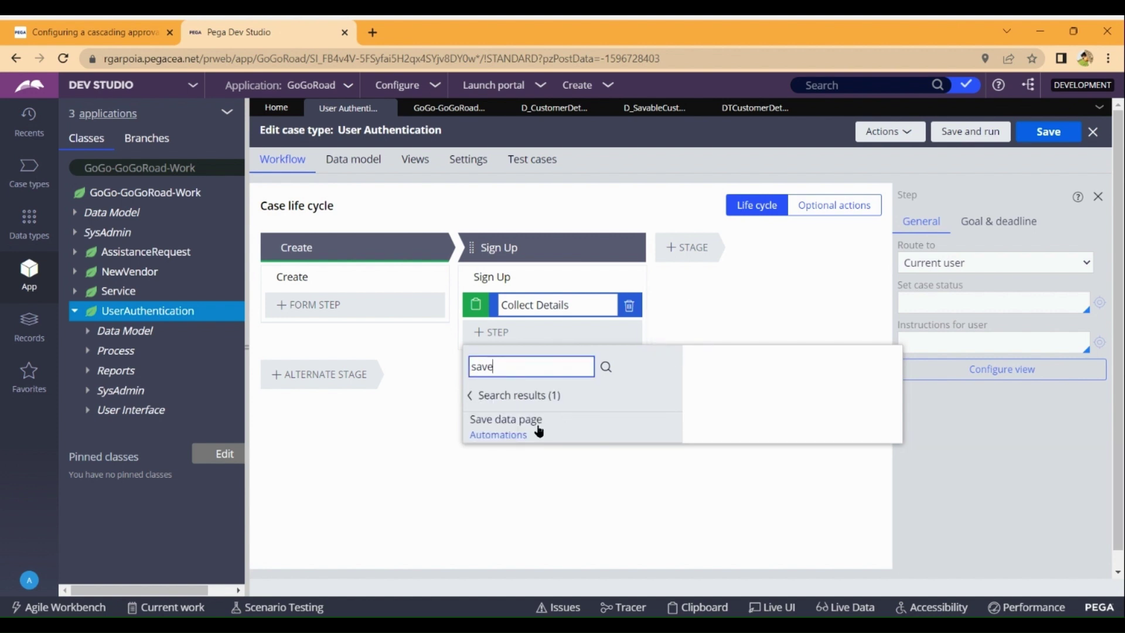
{"action": "left_click", "coordinate": [658, 430]}
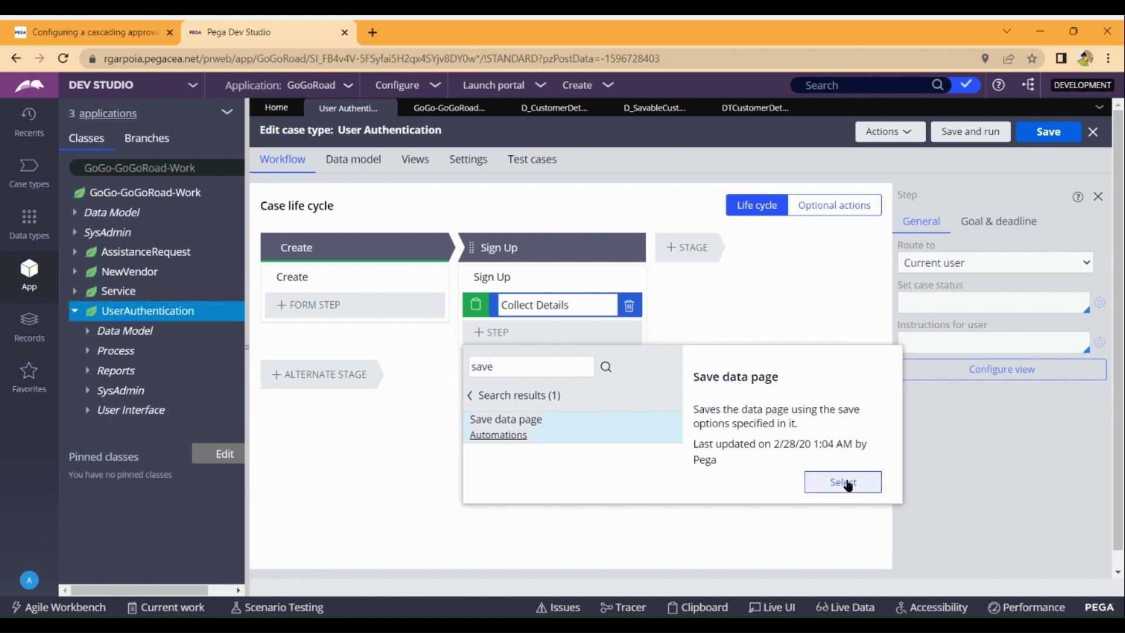
{"action": "left_click", "coordinate": [847, 482]}
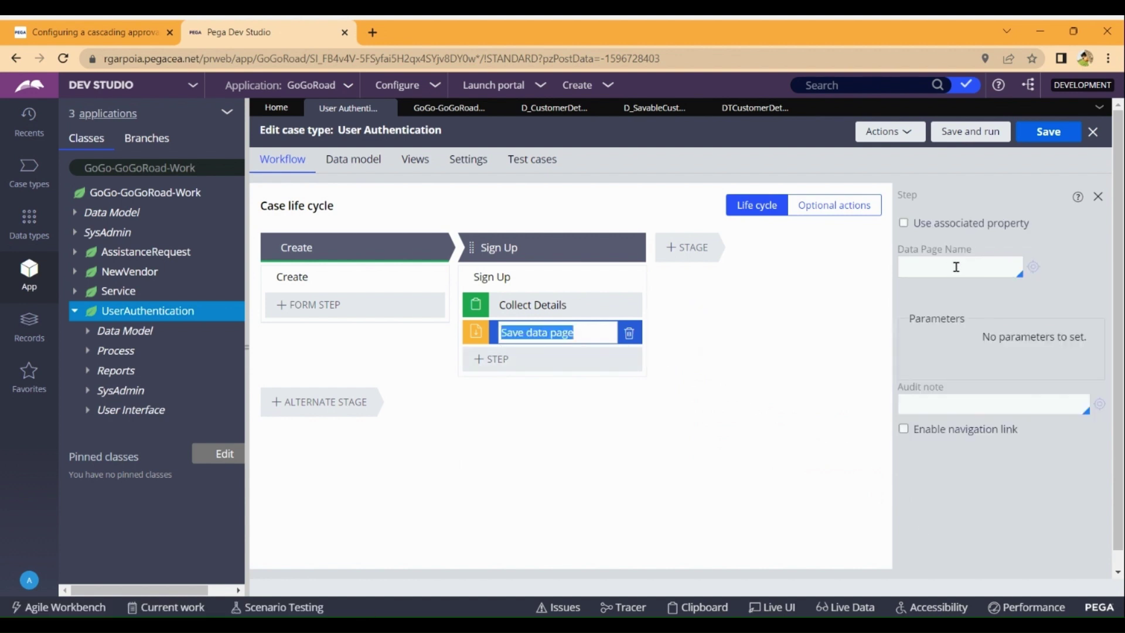
Choose D_SavableCustomerSignUpDetails for the save step, review Customer Details records, and reopen that data page.
{"action": "left_click", "coordinate": [636, 112]}
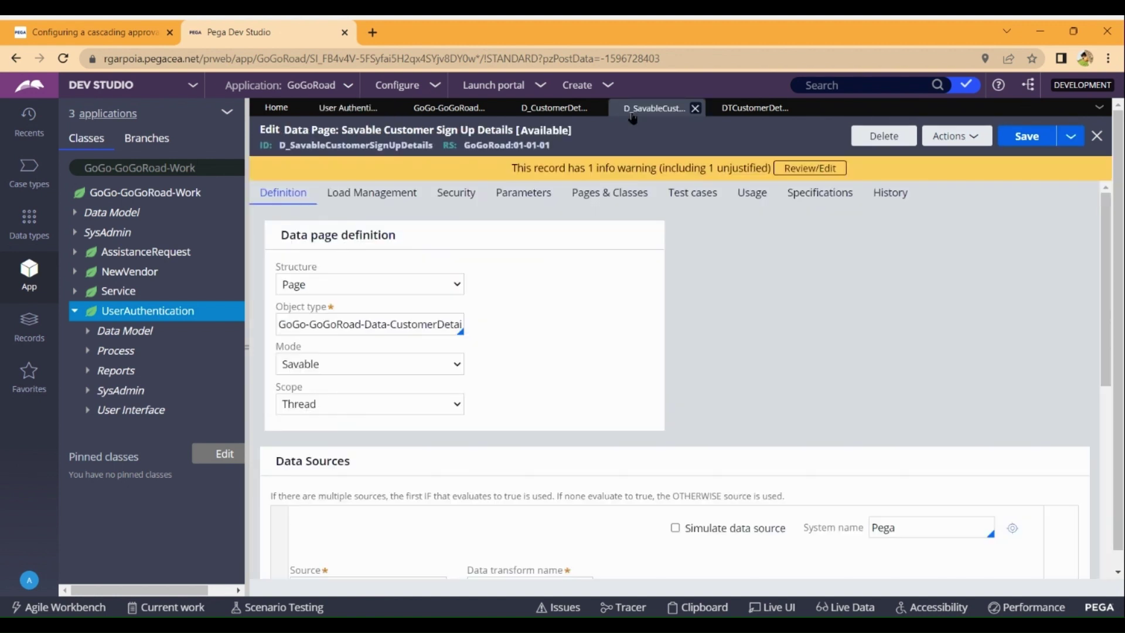
{"action": "left_click", "coordinate": [345, 113]}
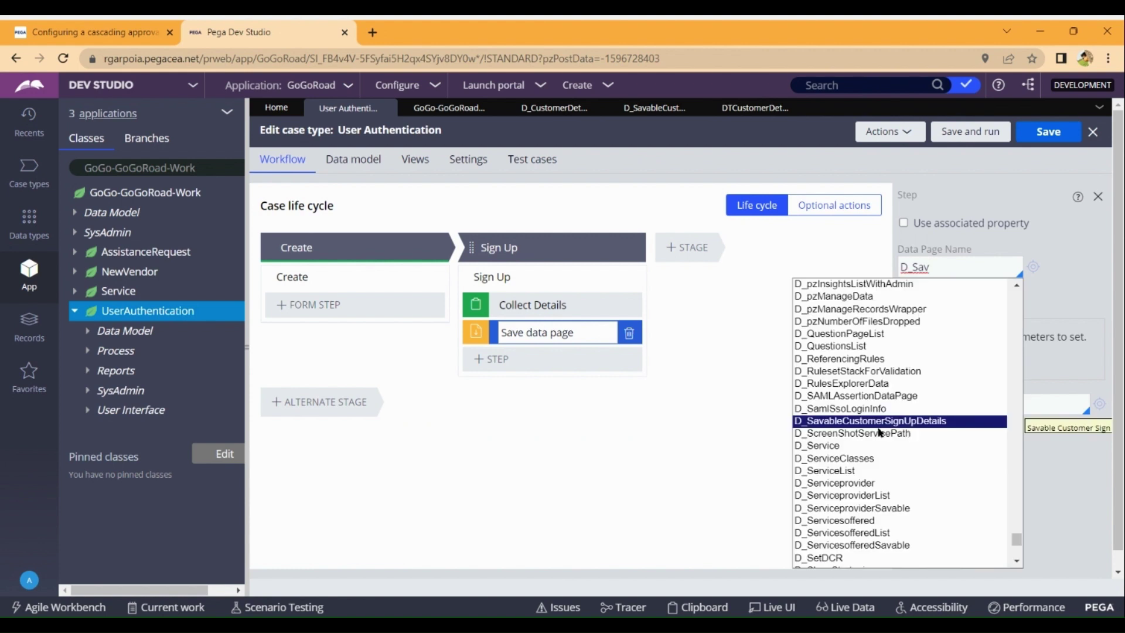
{"action": "key", "text": "Return"}
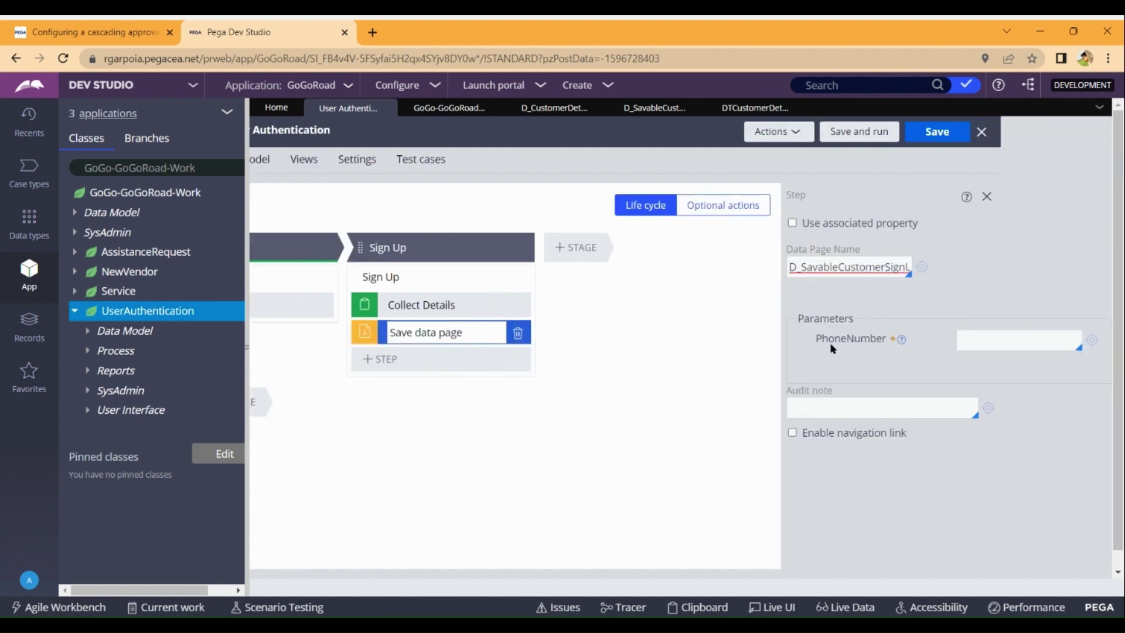
{"action": "left_click", "coordinate": [449, 108]}
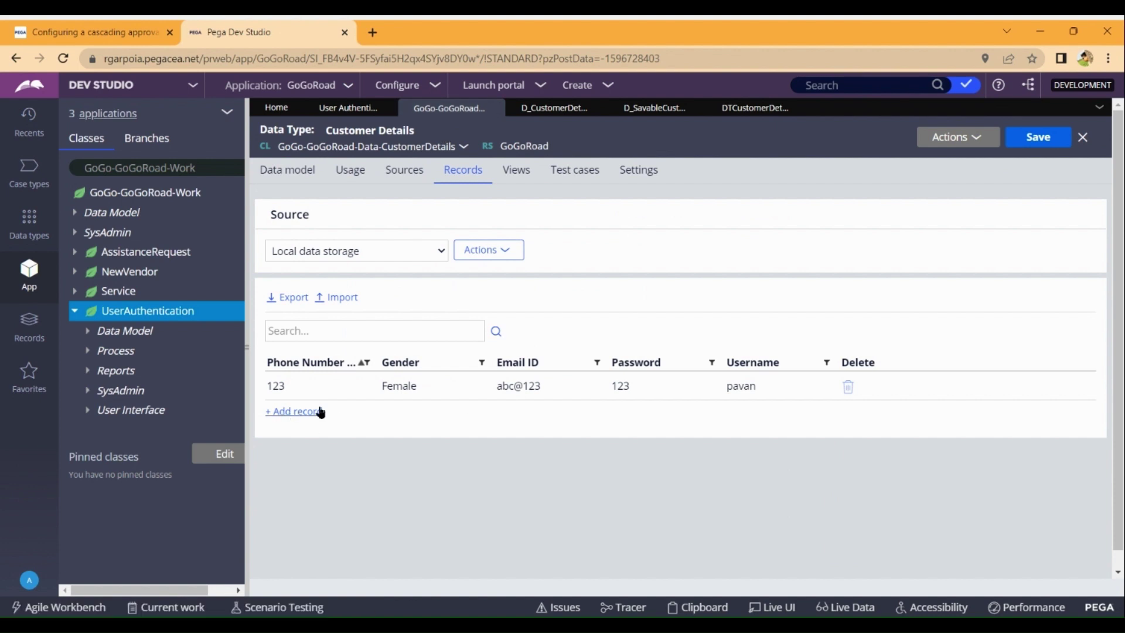
{"action": "left_click", "coordinate": [335, 111]}
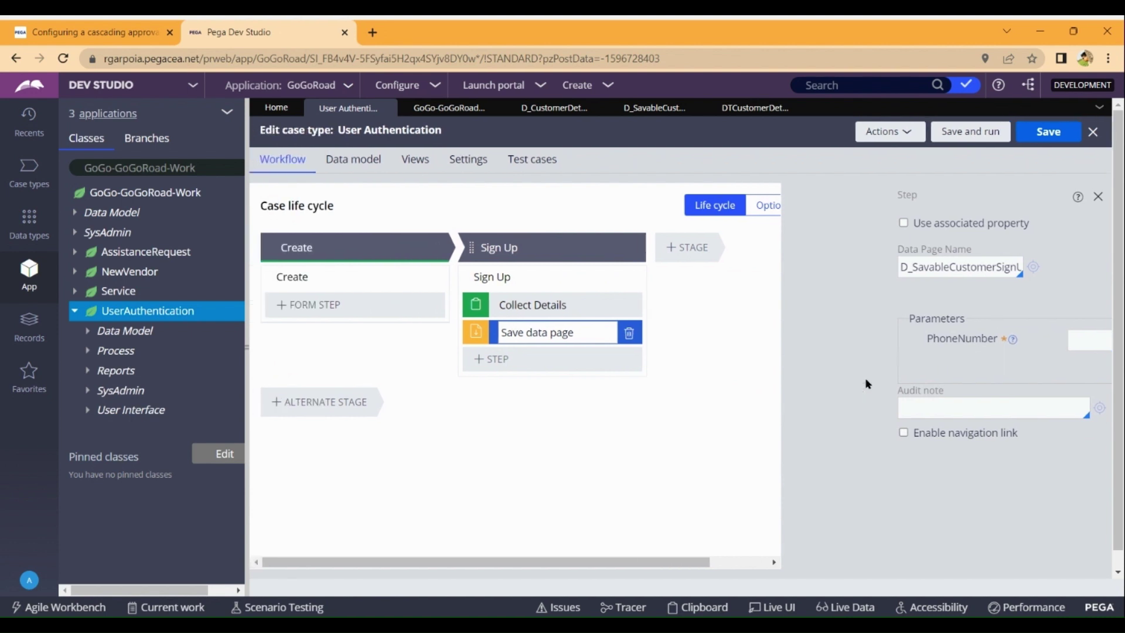
{"action": "left_click", "coordinate": [652, 112]}
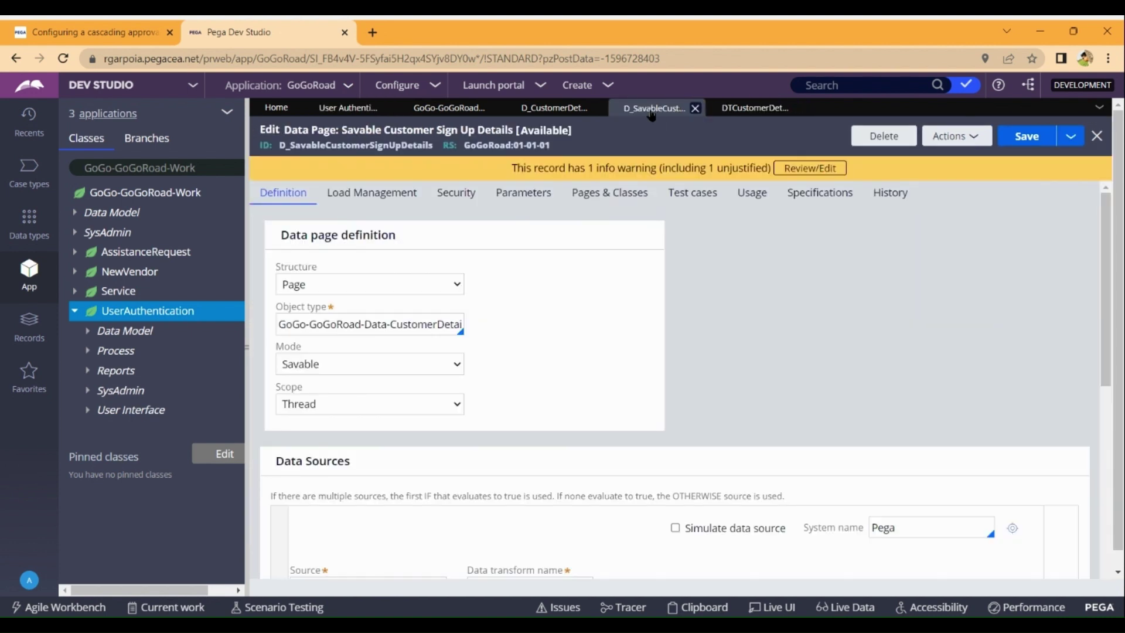
Set the PhoneNumber parameter's Required to No, save the data page, and return to User Authentication.
{"action": "left_click", "coordinate": [525, 196]}
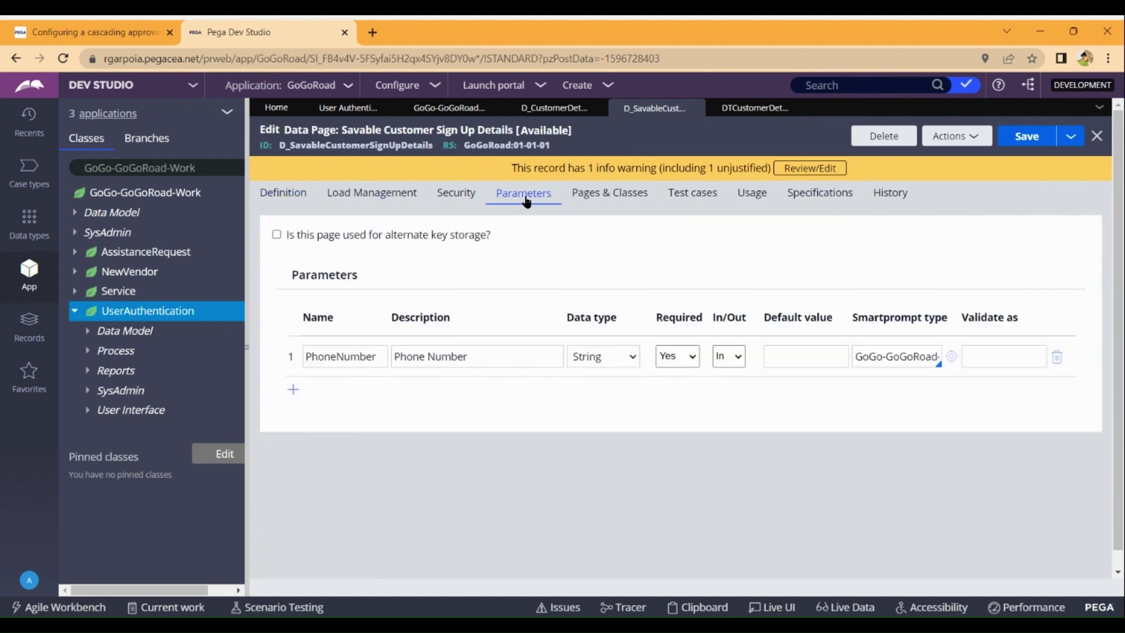
{"action": "left_click", "coordinate": [687, 359]}
{"action": "key", "text": "Down"}
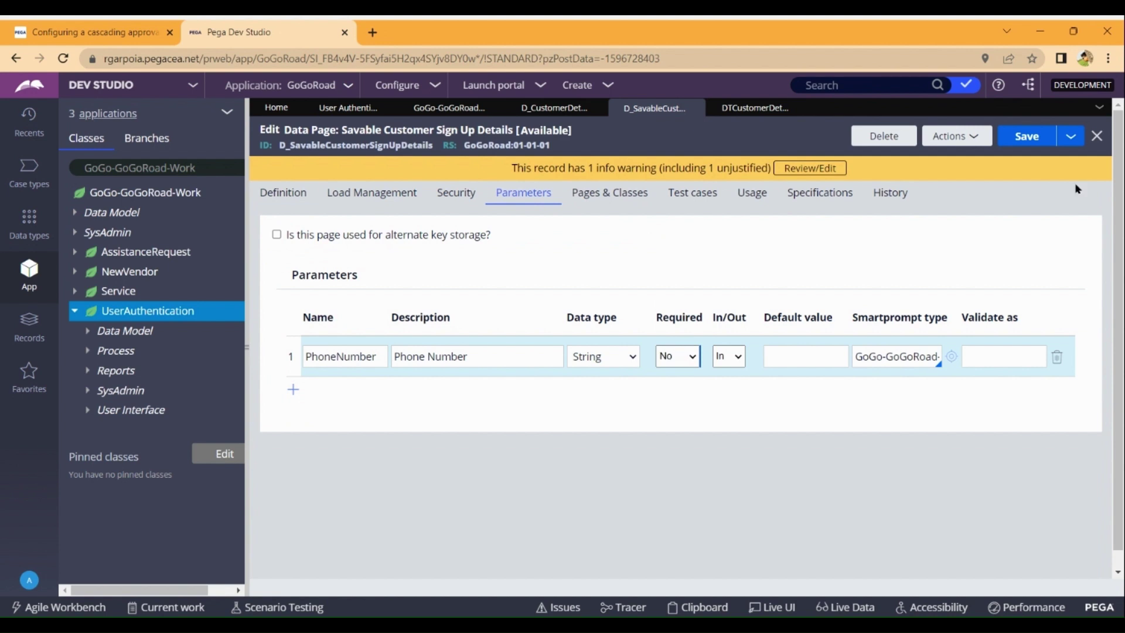
{"action": "left_click", "coordinate": [1037, 144]}
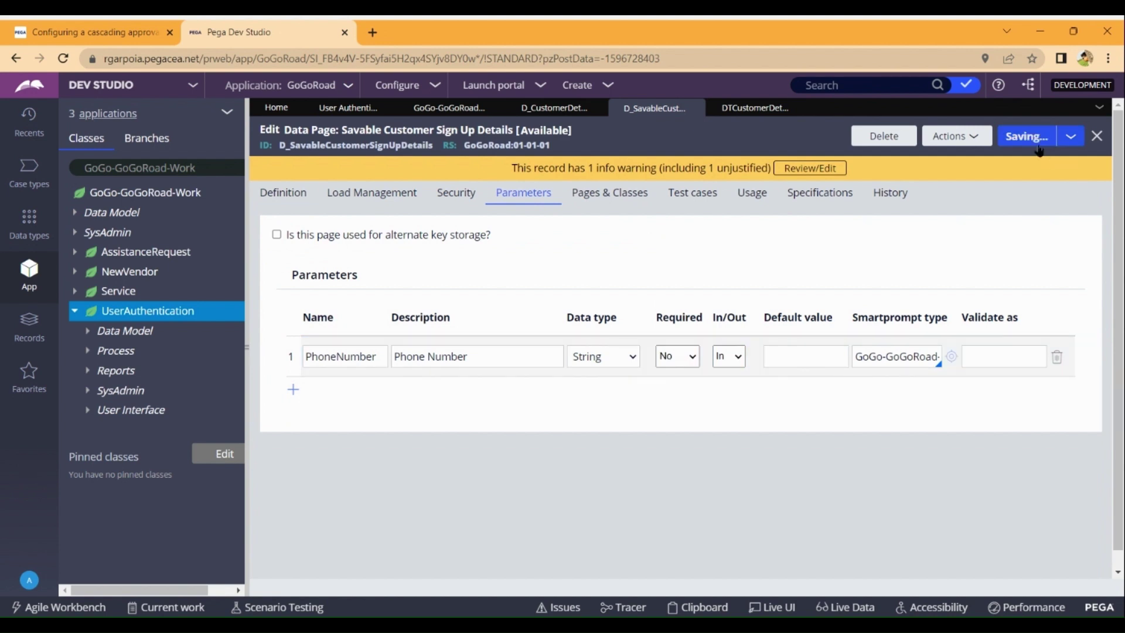
{"action": "left_click", "coordinate": [347, 107]}
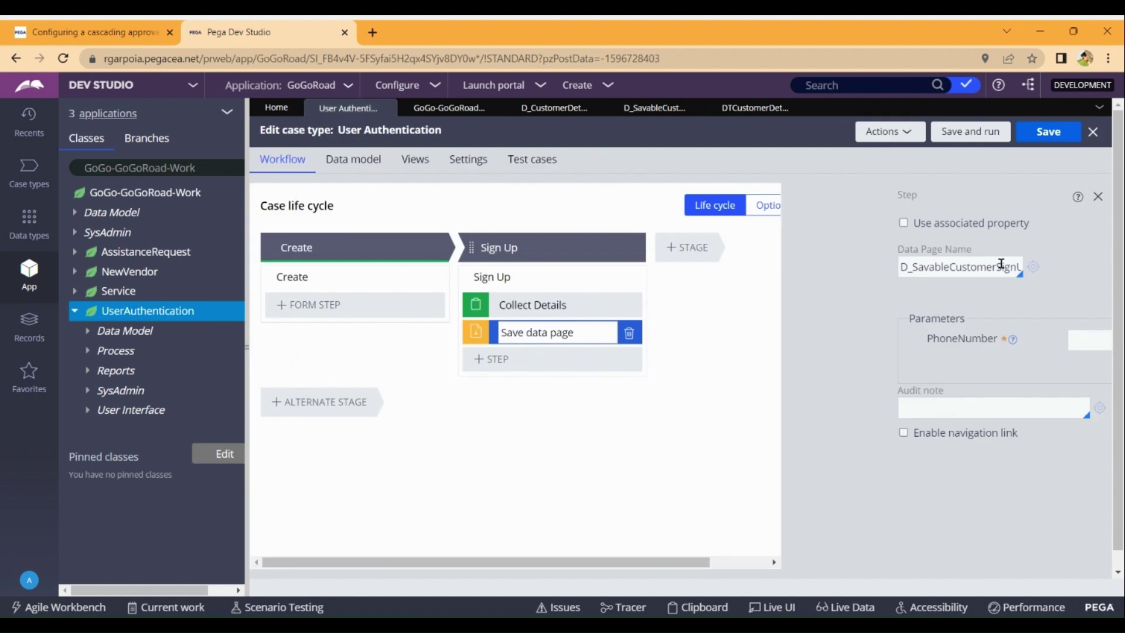
Re-pick D_SavableCustomerSignUpDetails as the Save data page step's data page and save the case type.
{"action": "type", "text": "pDetail"}
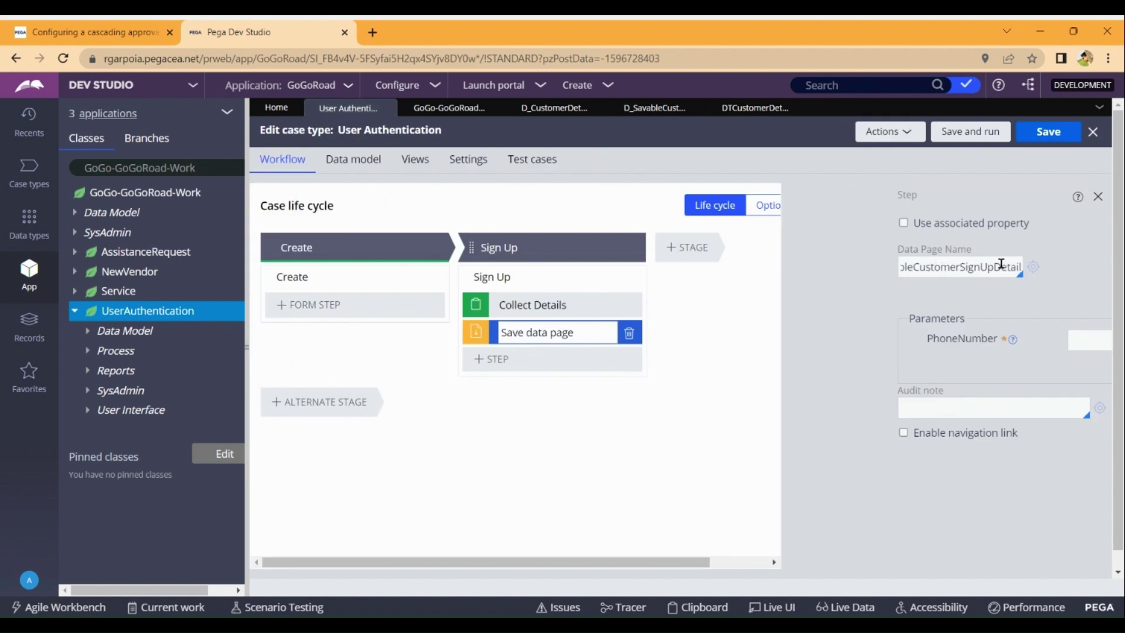
{"action": "key", "text": "BackSpace"}
{"action": "key", "text": "BackSpace"}
{"action": "key", "text": "BackSpace"}
{"action": "key", "text": "BackSpace"}
{"action": "key", "text": "BackSpace"}
{"action": "key", "text": "BackSpace"}
{"action": "key", "text": "BackSpace"}
{"action": "key", "text": "BackSpace"}
{"action": "key", "text": "BackSpace"}
{"action": "key", "text": "BackSpace"}
{"action": "key", "text": "BackSpace"}
{"action": "key", "text": "BackSpace"}
{"action": "key", "text": "BackSpace"}
{"action": "key", "text": "BackSpace"}
{"action": "key", "text": "BackSpace"}
{"action": "key", "text": "BackSpace"}
{"action": "key", "text": "BackSpace"}
{"action": "key", "text": "BackSpace"}
{"action": "key", "text": "BackSpace"}
{"action": "key", "text": "BackSpace"}
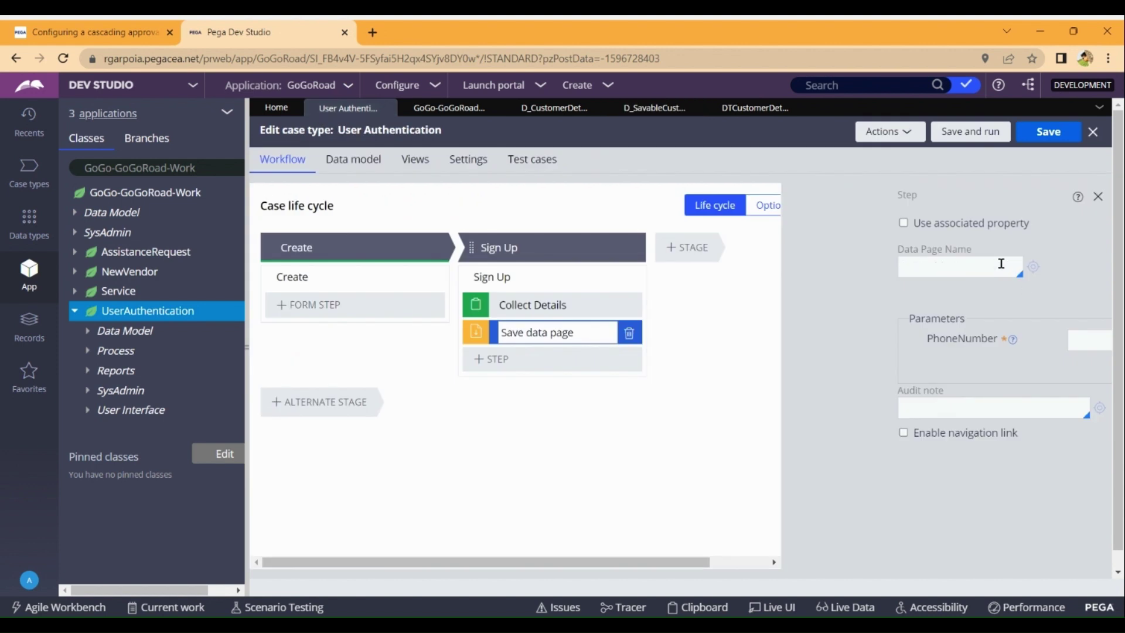
{"action": "type", "text": "D_sav"}
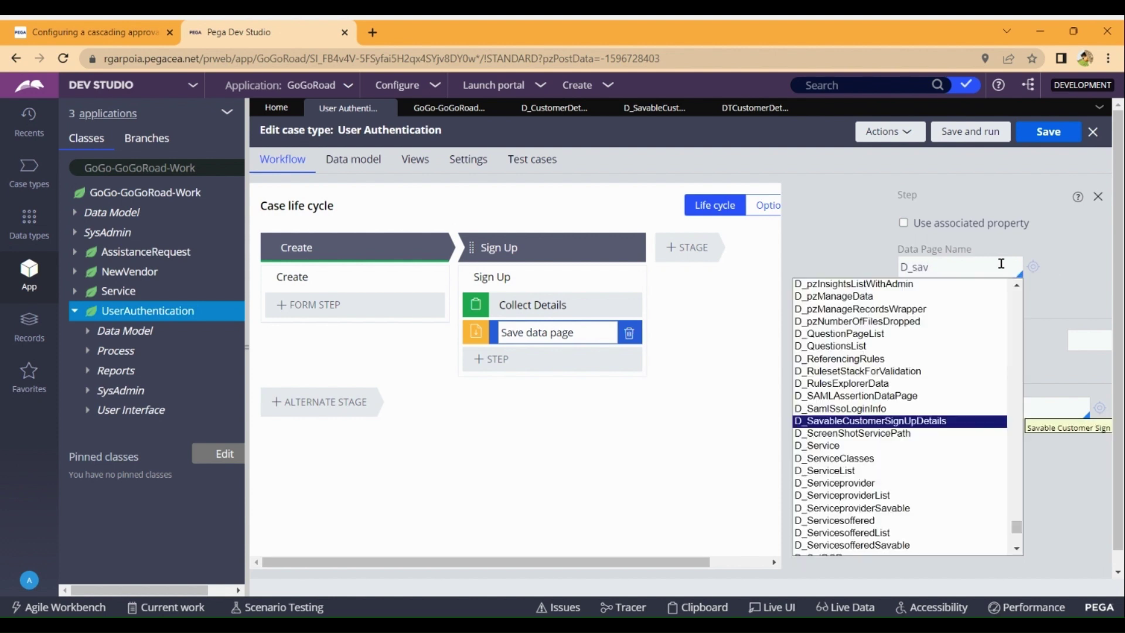
{"action": "key", "text": "Return"}
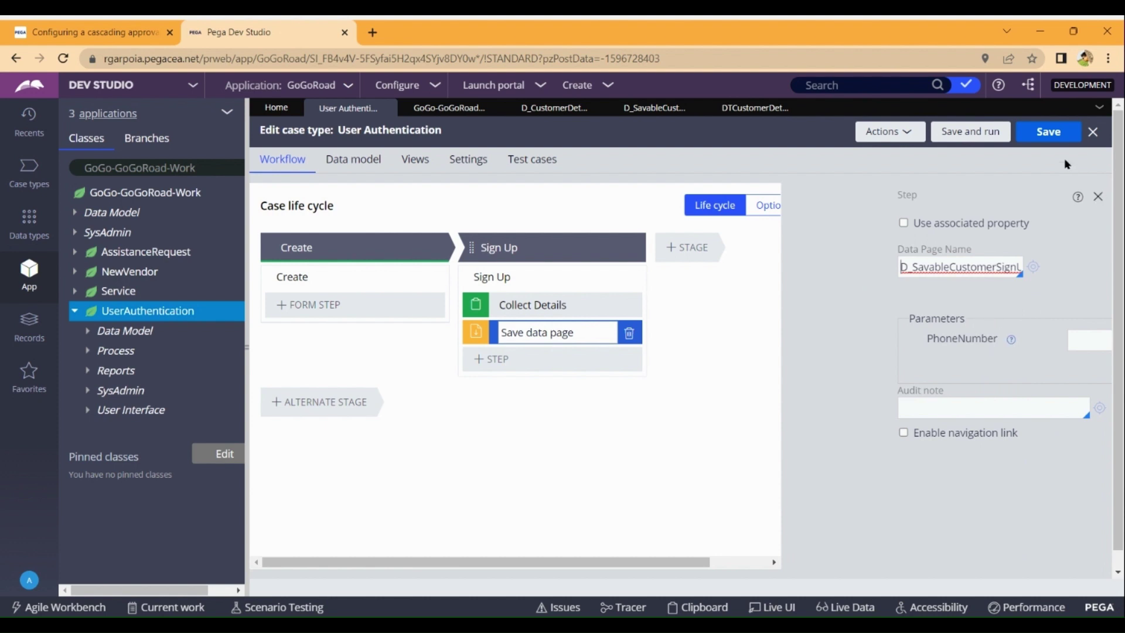
{"action": "left_click", "coordinate": [1046, 134]}
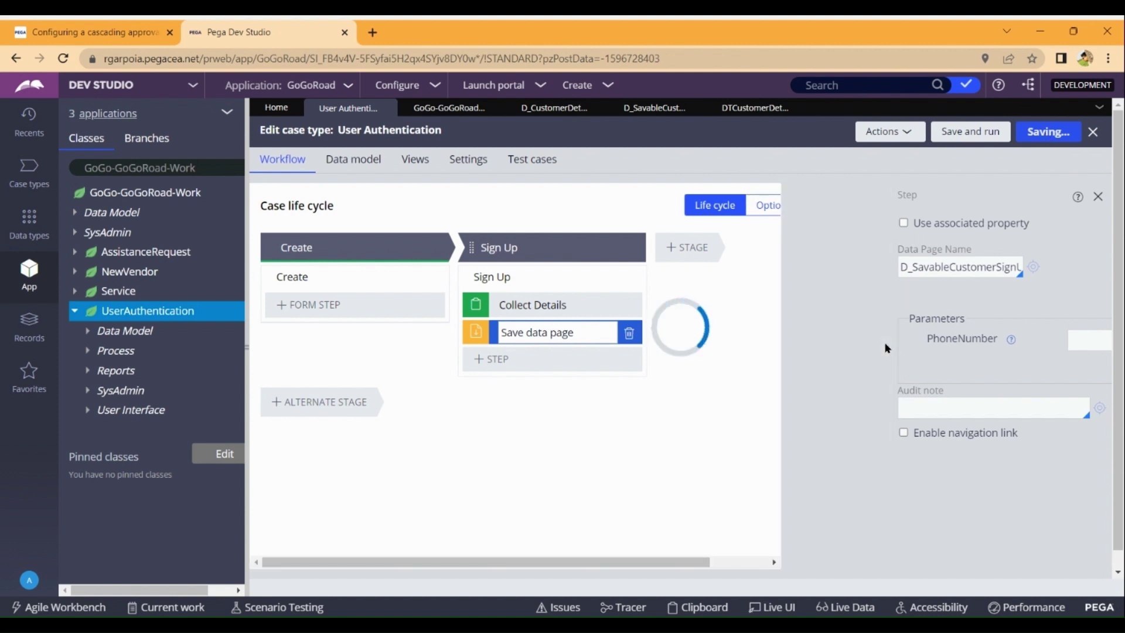
Review the DTCustomerDetails data transform and D_CustomerDetailsSavable data page tabs.
{"action": "left_click", "coordinate": [755, 108]}
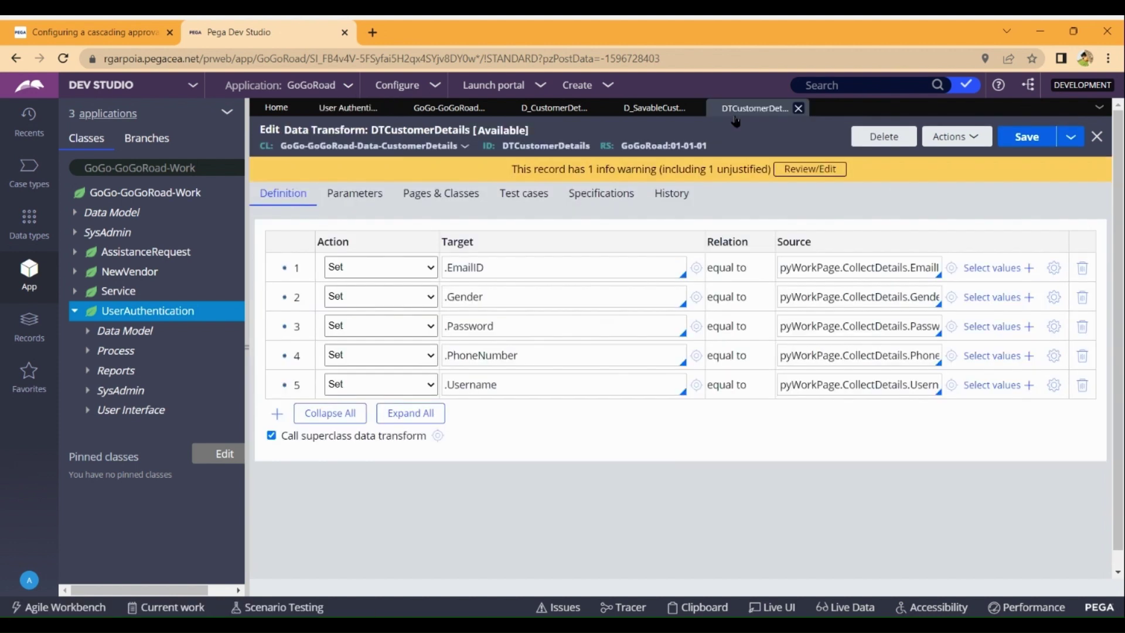
{"action": "left_click", "coordinate": [565, 116]}
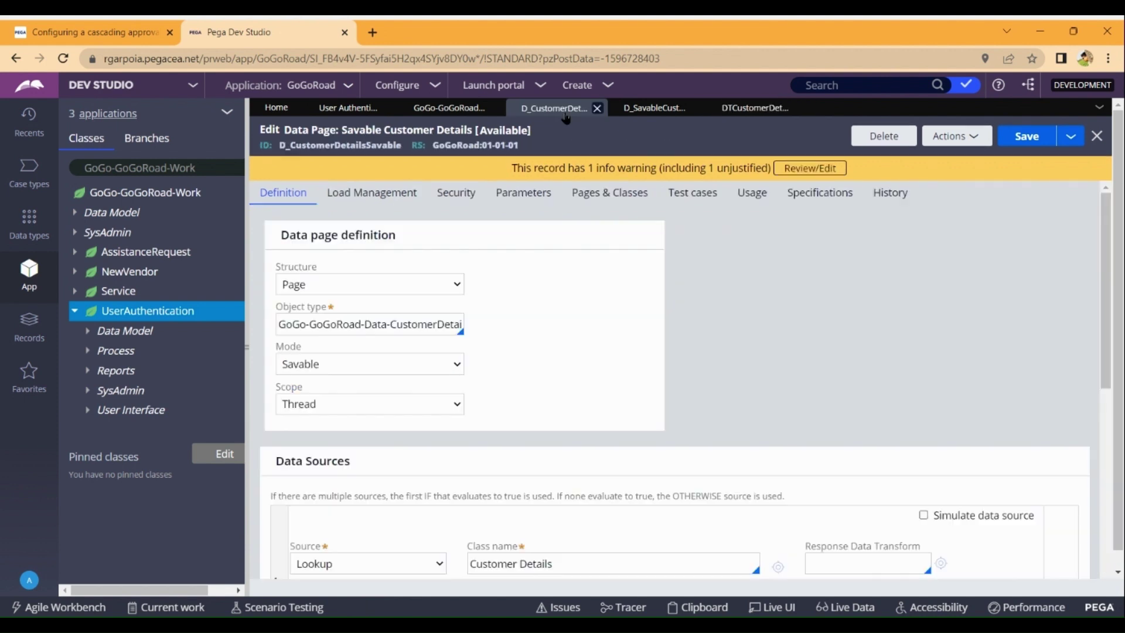
{"action": "left_click", "coordinate": [667, 111]}
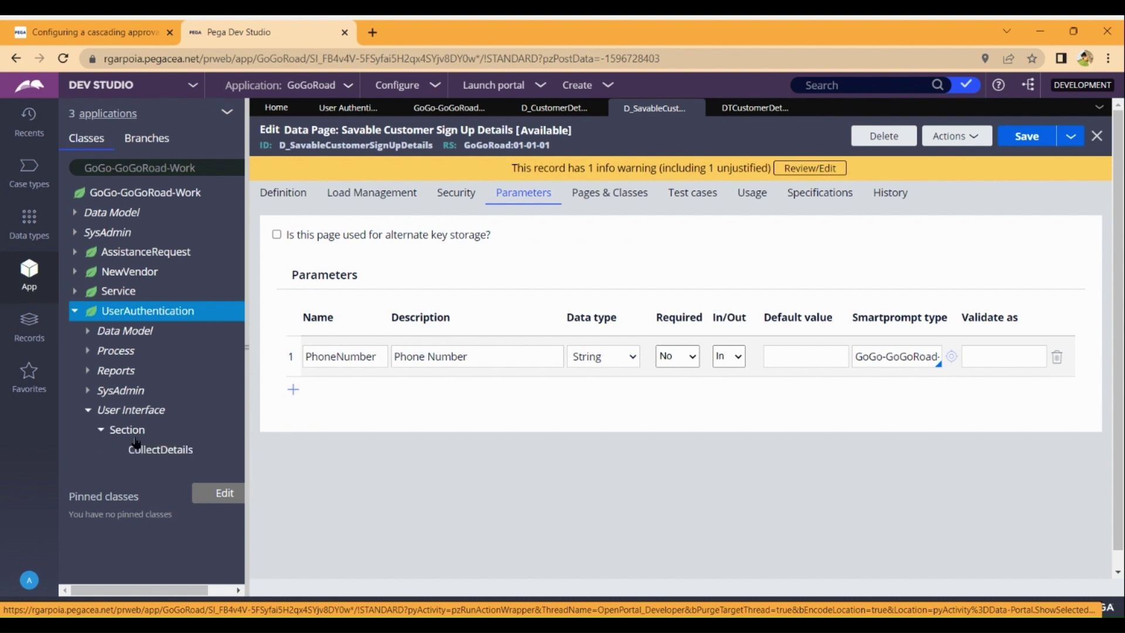
{"action": "left_click", "coordinate": [138, 452]}
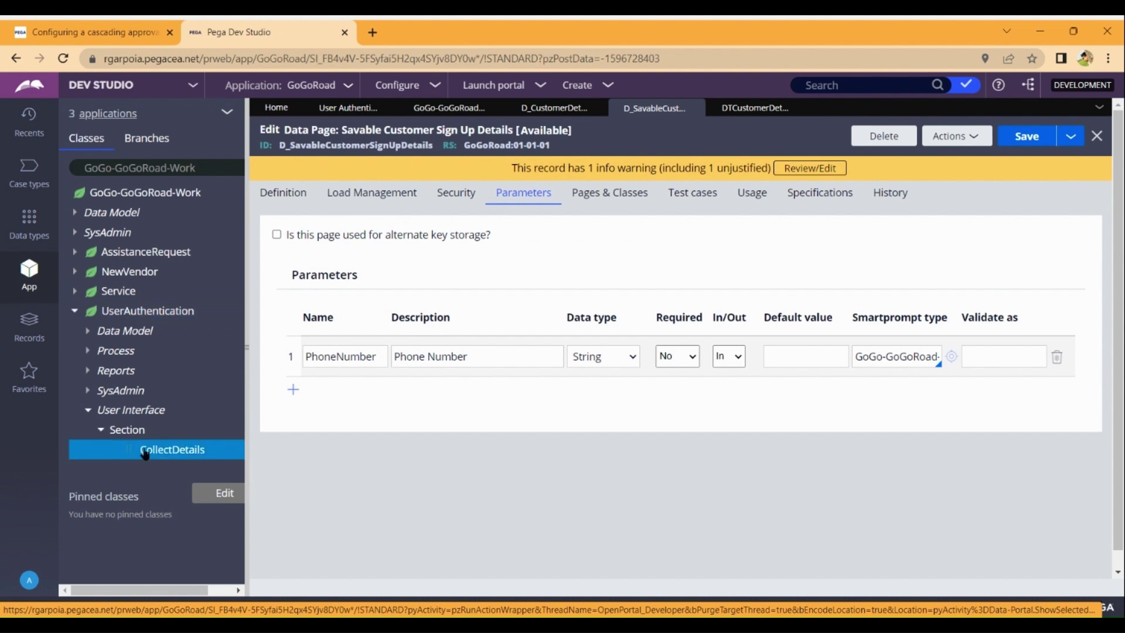
Open the CollectDetails section and bring up its Collect Details section editor.
{"action": "left_click", "coordinate": [154, 457]}
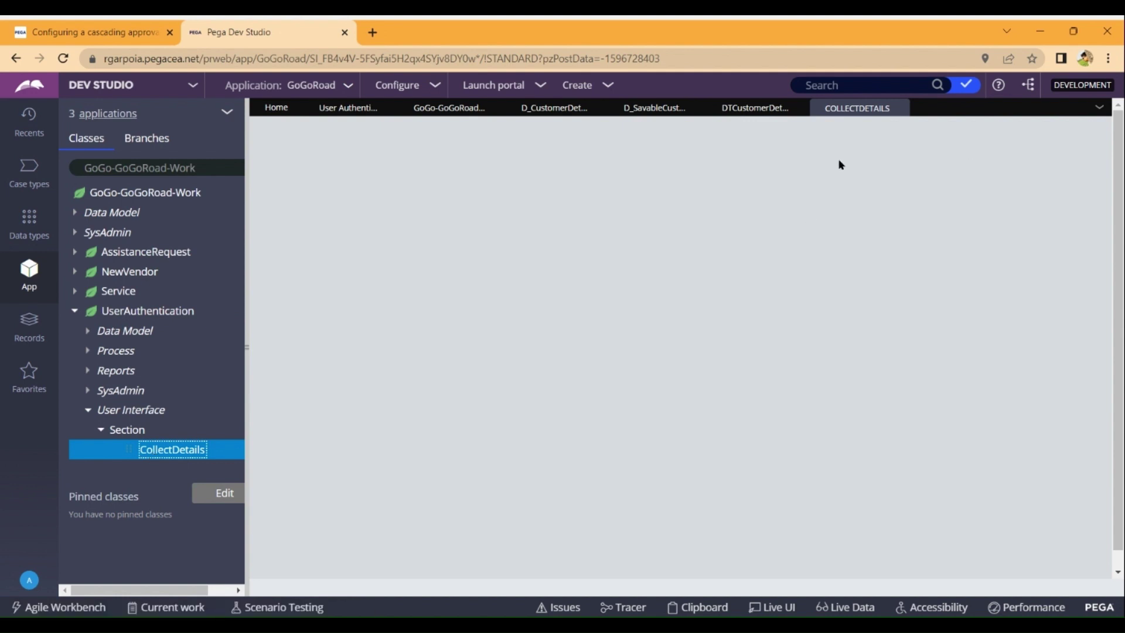
{"action": "left_click", "coordinate": [384, 108]}
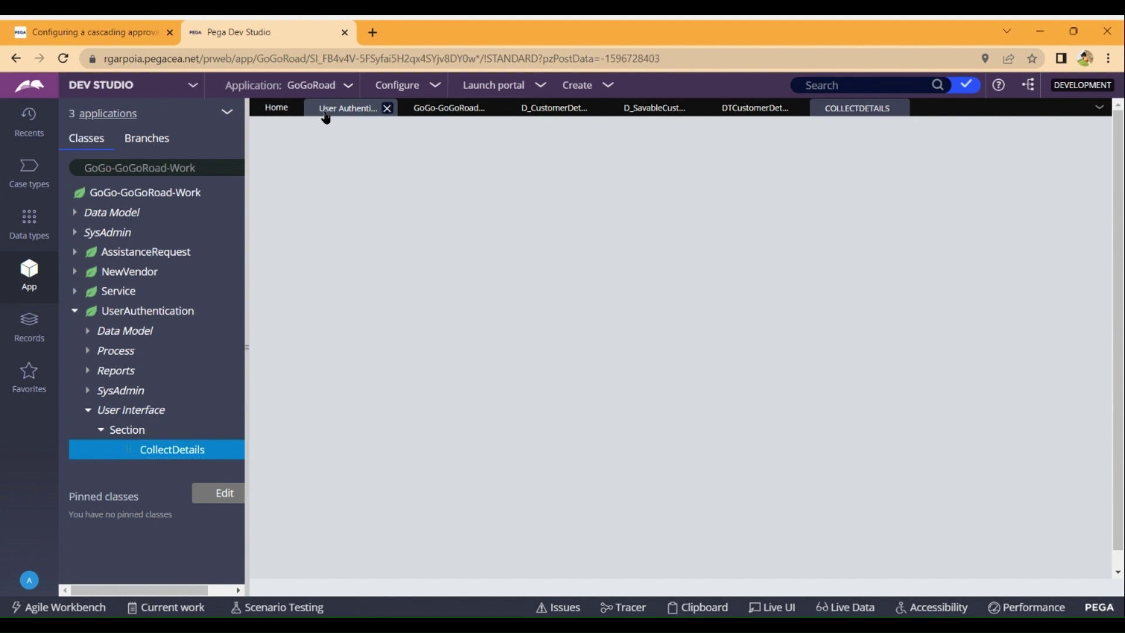
{"action": "left_click", "coordinate": [855, 109]}
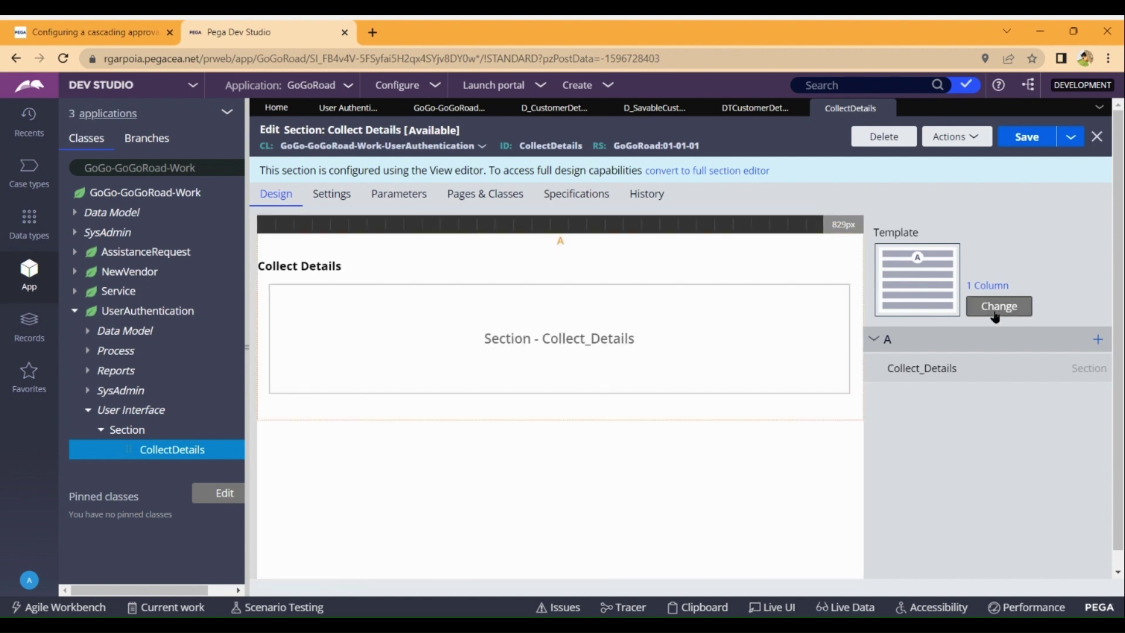
Change the embedded Collect_Details section to a 2 Column layout.
{"action": "left_click", "coordinate": [995, 313]}
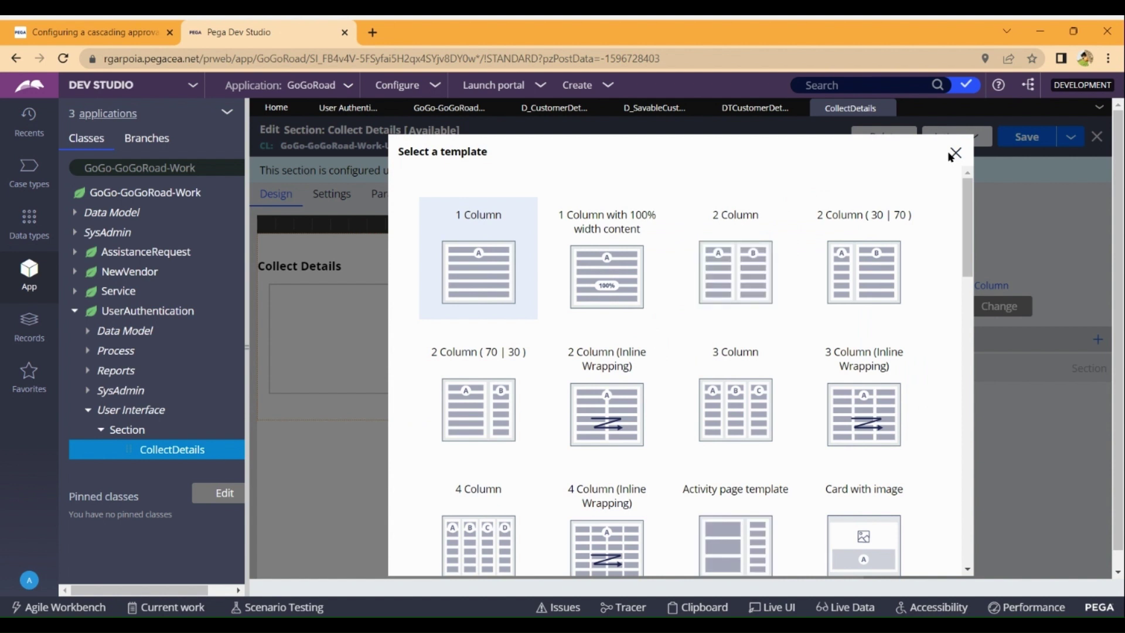
{"action": "left_click", "coordinate": [956, 154]}
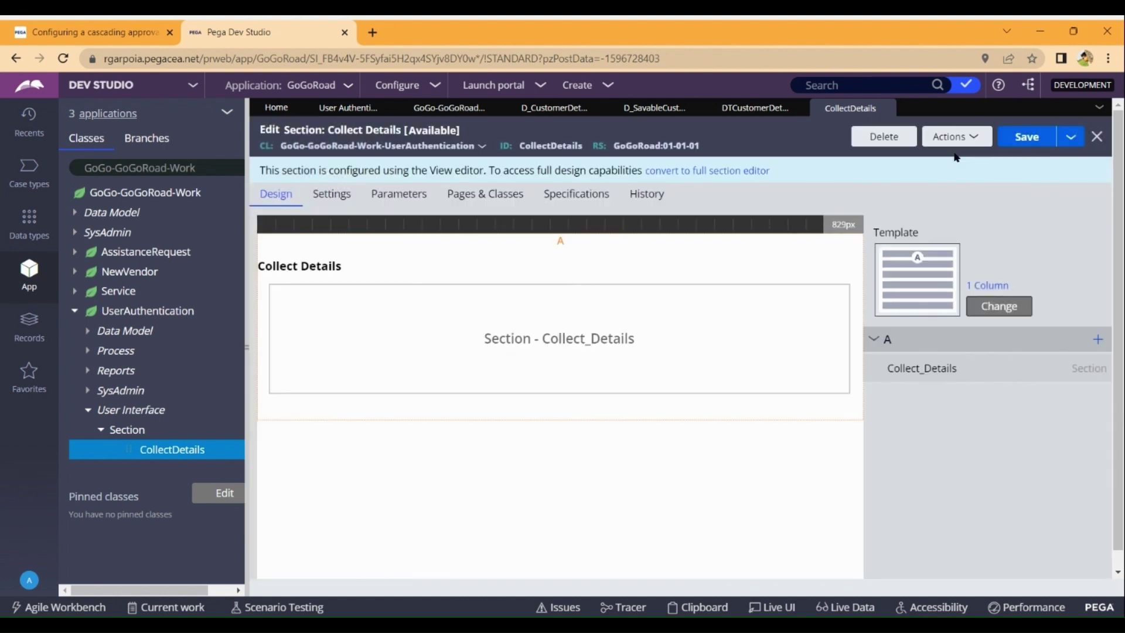
{"action": "double_click", "coordinate": [609, 339]}
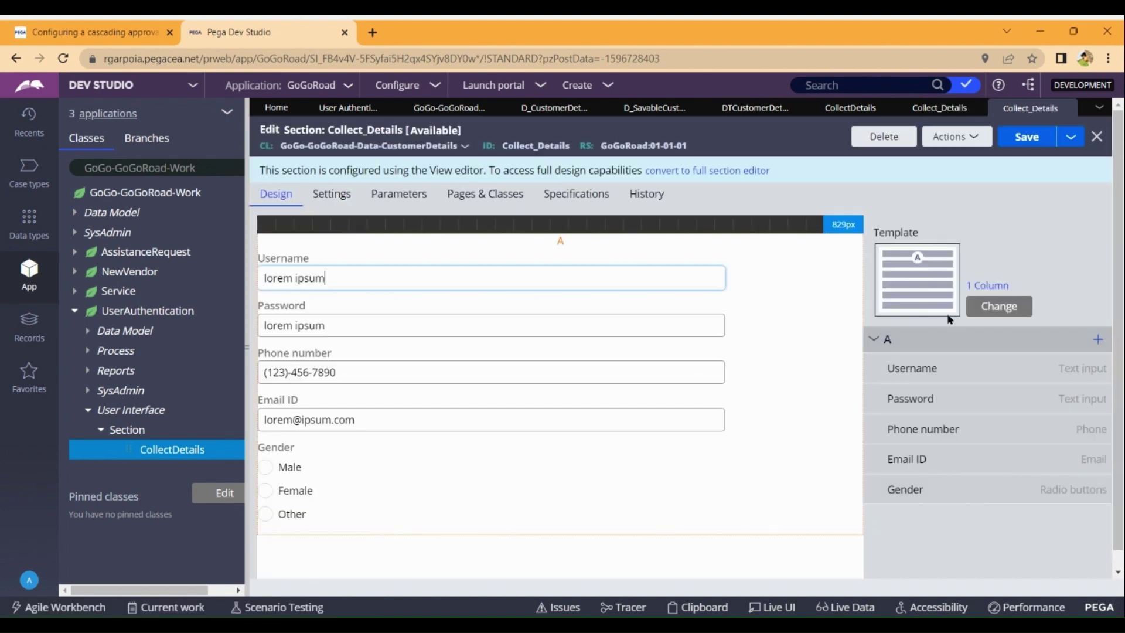
{"action": "left_click", "coordinate": [1001, 304]}
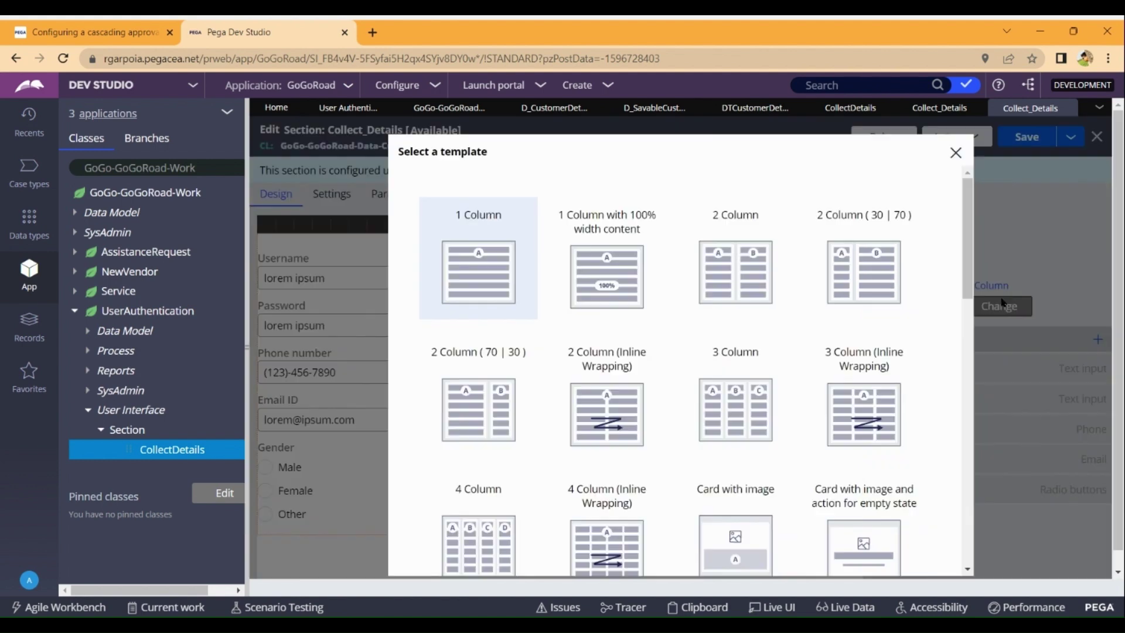
{"action": "left_click", "coordinate": [738, 283]}
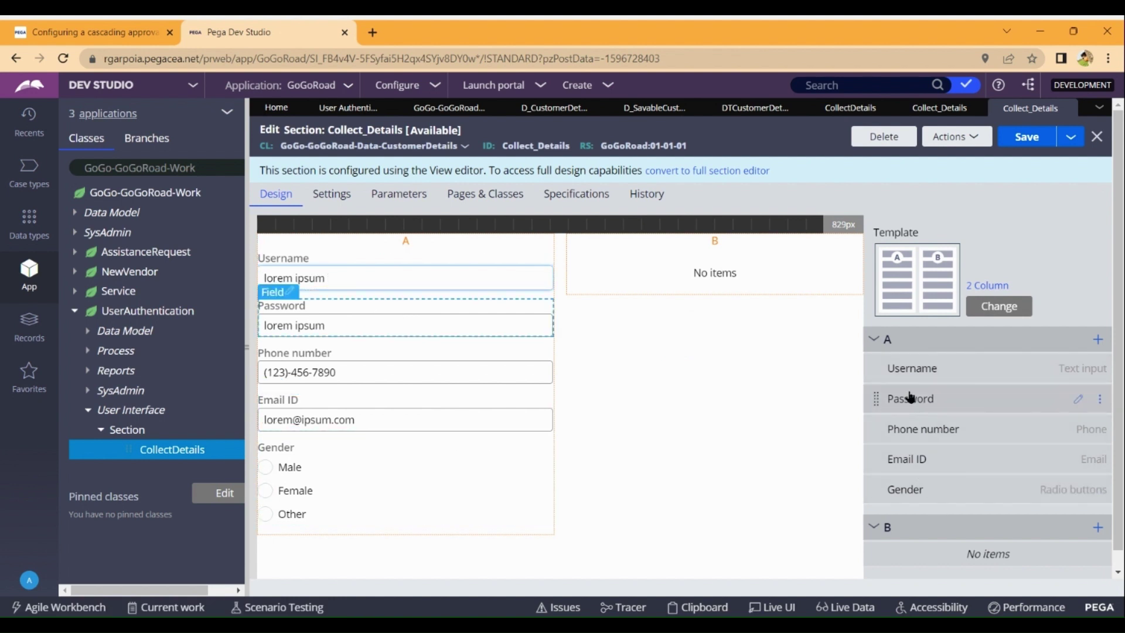
Move Gender and Email ID into column B and save Collect_Details.
{"action": "left_click_drag", "start_coordinate": [916, 474], "coordinate": [892, 545]}
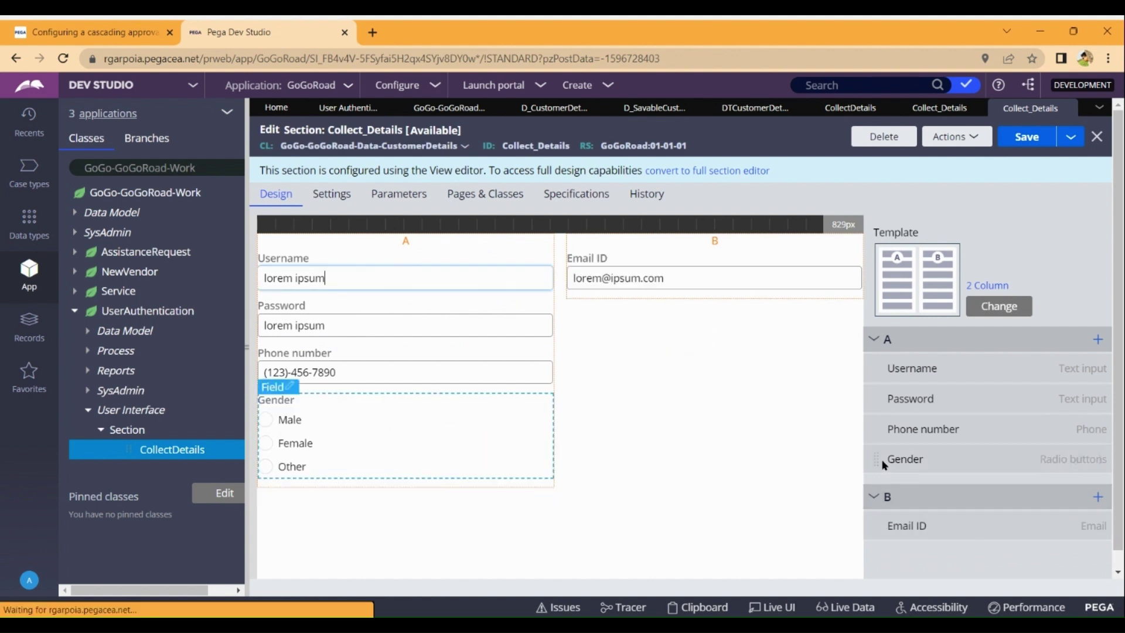
{"action": "left_click_drag", "start_coordinate": [880, 459], "coordinate": [894, 564]}
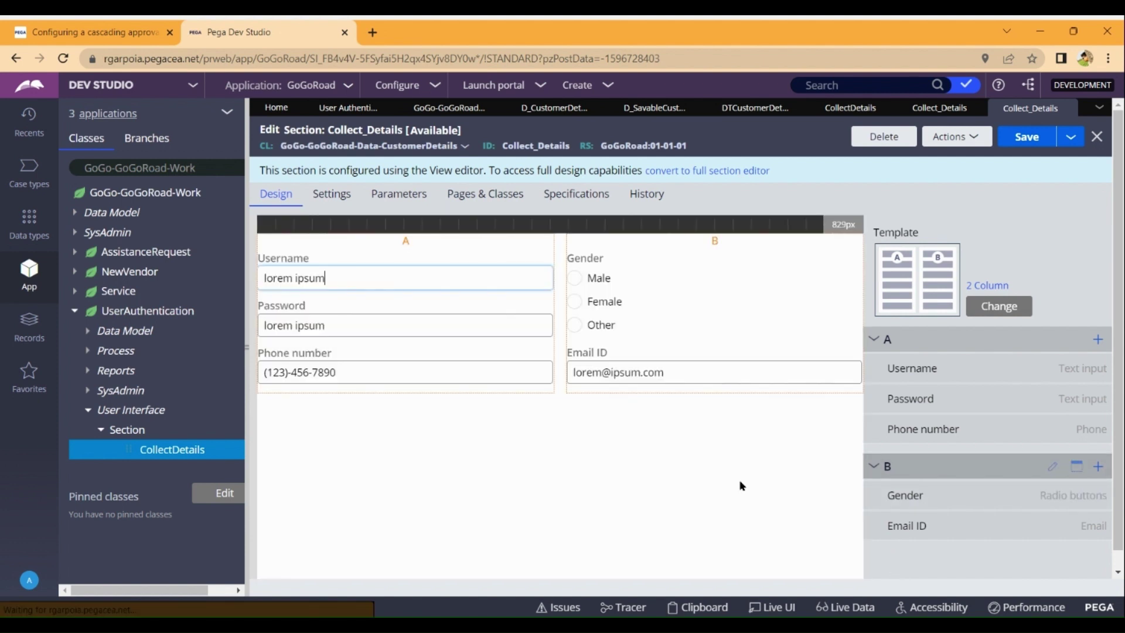
{"action": "left_click", "coordinate": [1019, 144]}
{"action": "left_click", "coordinate": [1019, 144]}
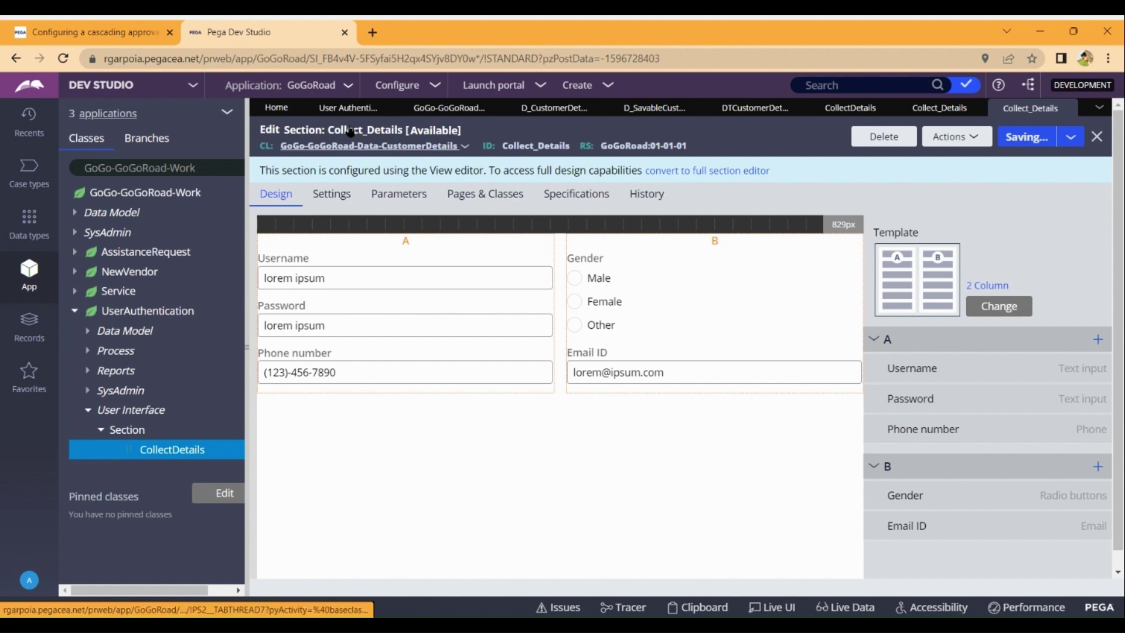
{"action": "left_click", "coordinate": [324, 106]}
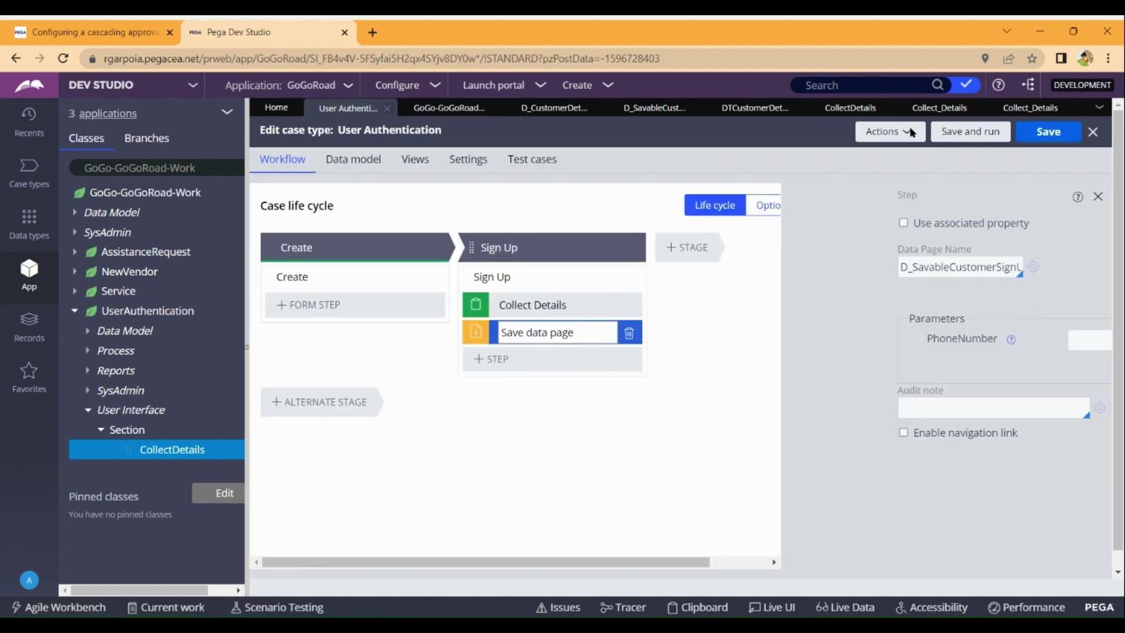
Launch a test User Authentication case and enter the username and password.
{"action": "left_click", "coordinate": [979, 141]}
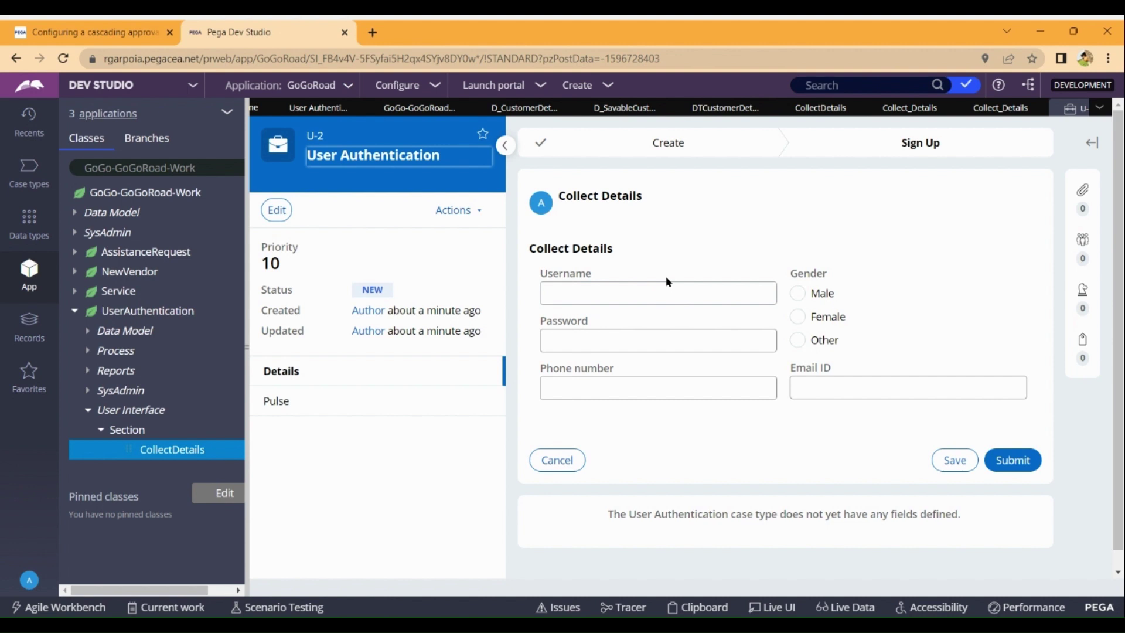
{"action": "left_click", "coordinate": [632, 297]}
{"action": "type", "text": "pa"}
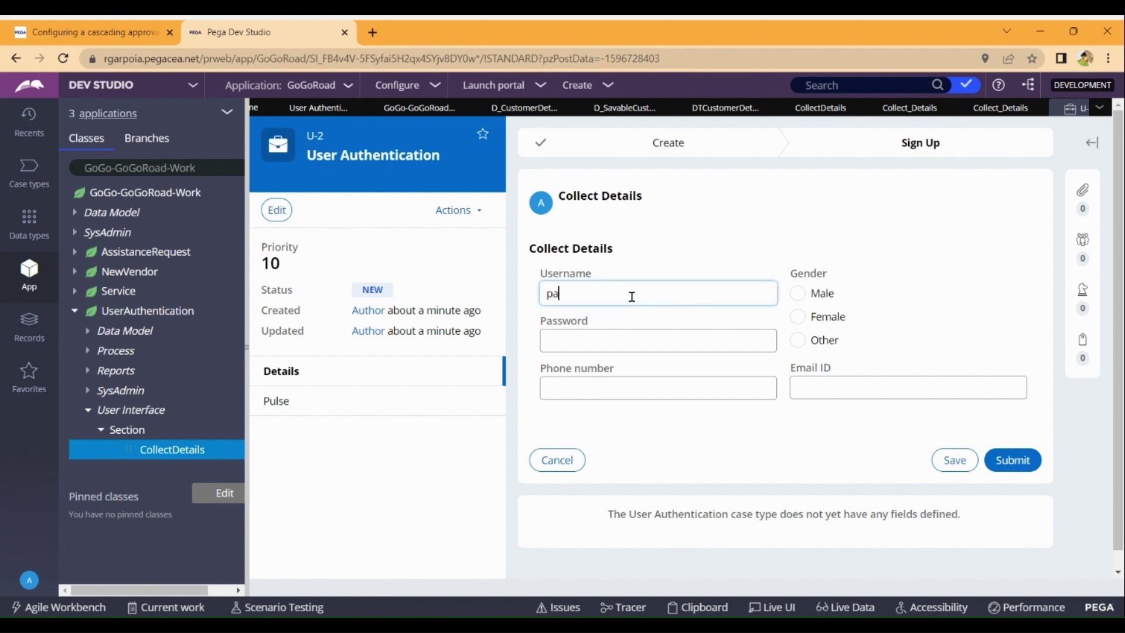
{"action": "type", "text": "vn123"}
{"action": "left_click", "coordinate": [598, 337]}
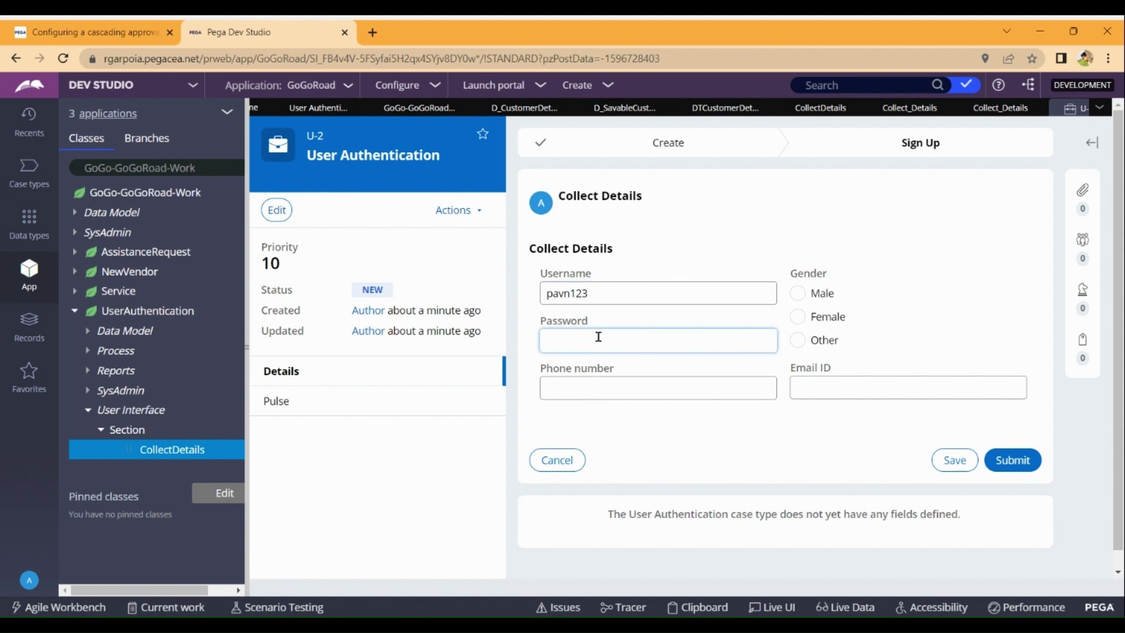
{"action": "left_click", "coordinate": [610, 291]}
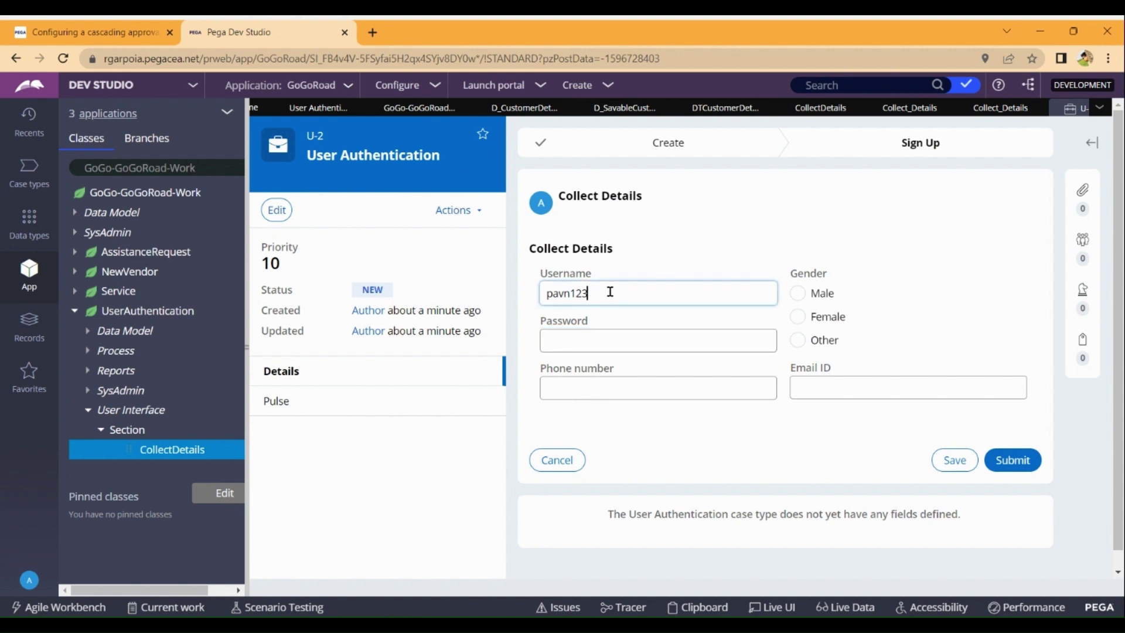
{"action": "key", "text": "BackSpace"}
{"action": "key", "text": "BackSpace"}
{"action": "key", "text": "BackSpace"}
{"action": "type", "text": "van12"}
{"action": "left_click", "coordinate": [594, 335]}
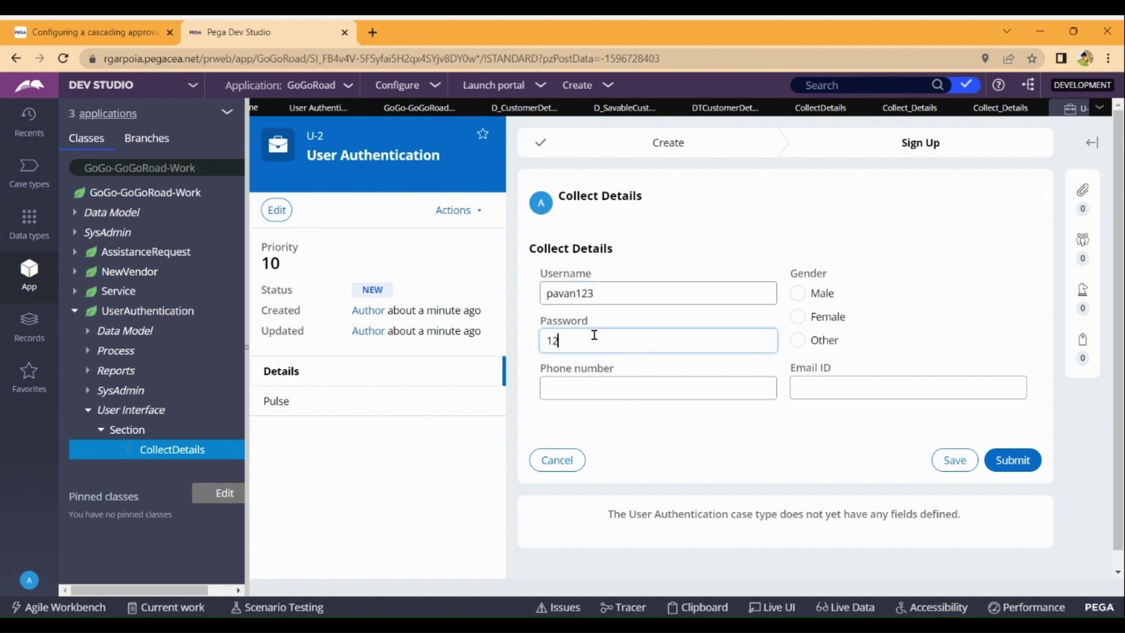
{"action": "type", "text": "123456"}
Enter the phone number, choose Male, fill in the e-mail ID, and view Customer Details records.
{"action": "left_click", "coordinate": [601, 389]}
{"action": "type", "text": "1234"}
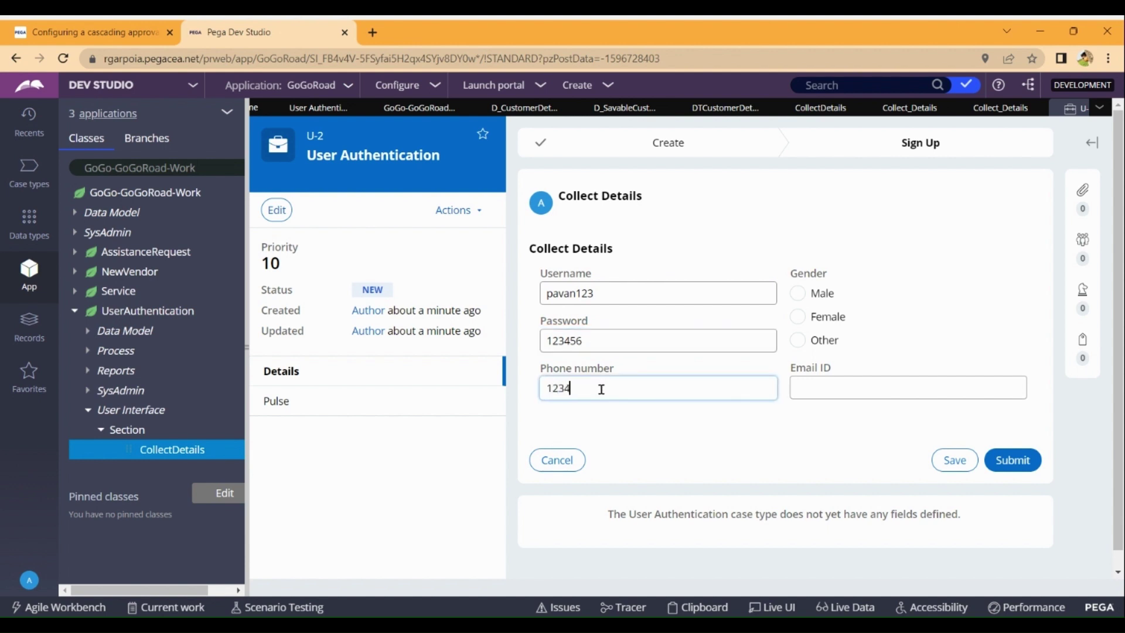
{"action": "type", "text": "56"}
{"action": "left_click", "coordinate": [800, 297]}
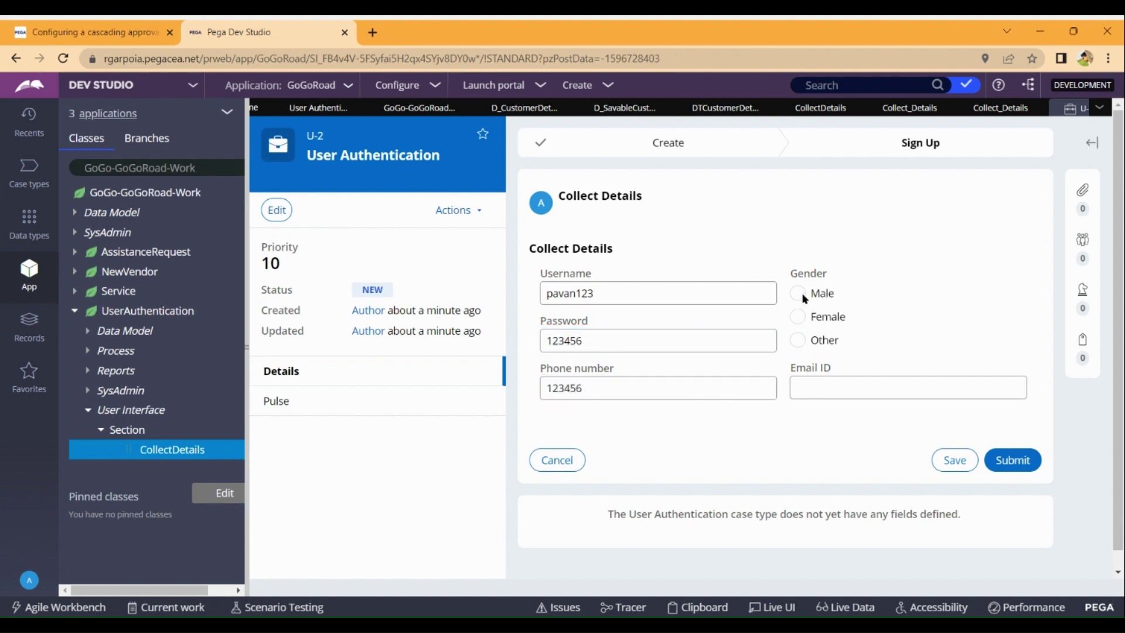
{"action": "left_click", "coordinate": [849, 394]}
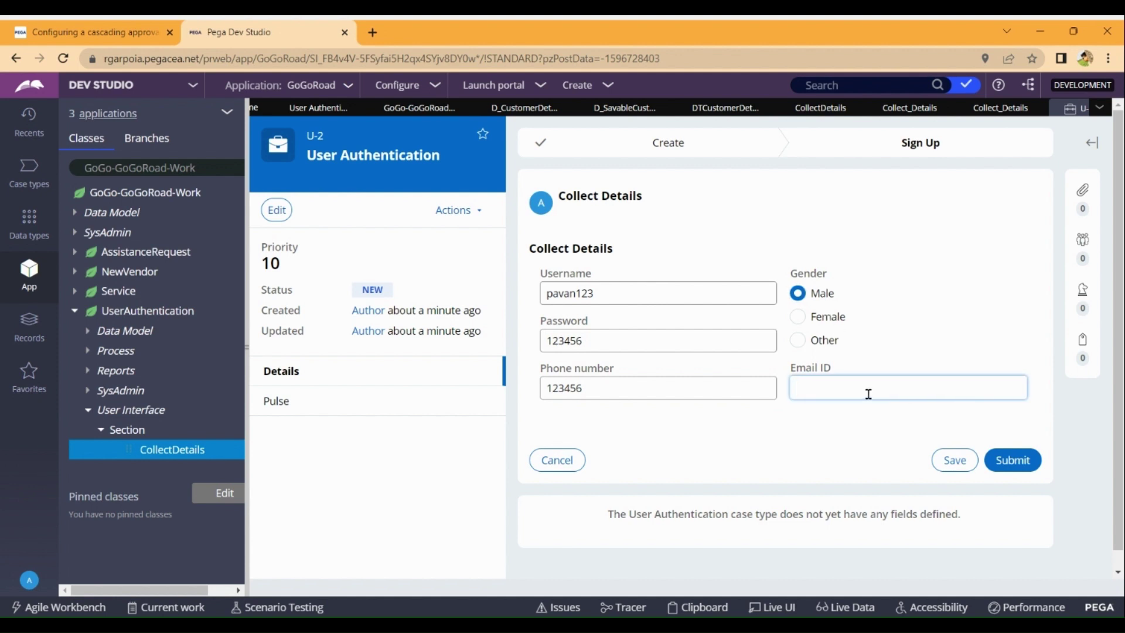
{"action": "type", "text": "pavan@123"}
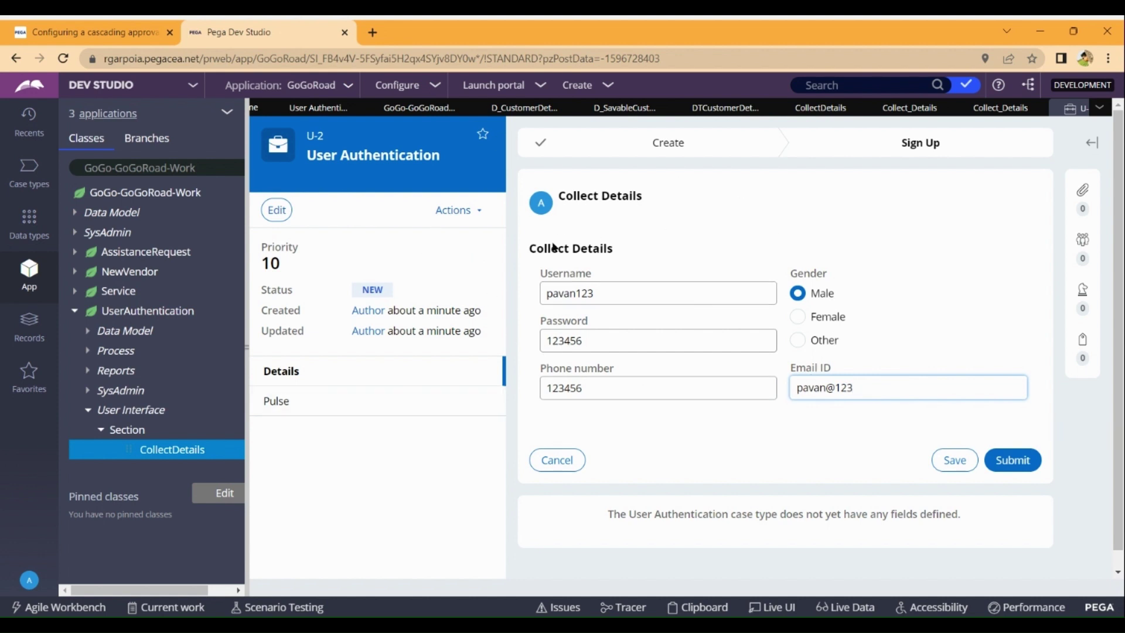
{"action": "left_click", "coordinate": [5, 232]}
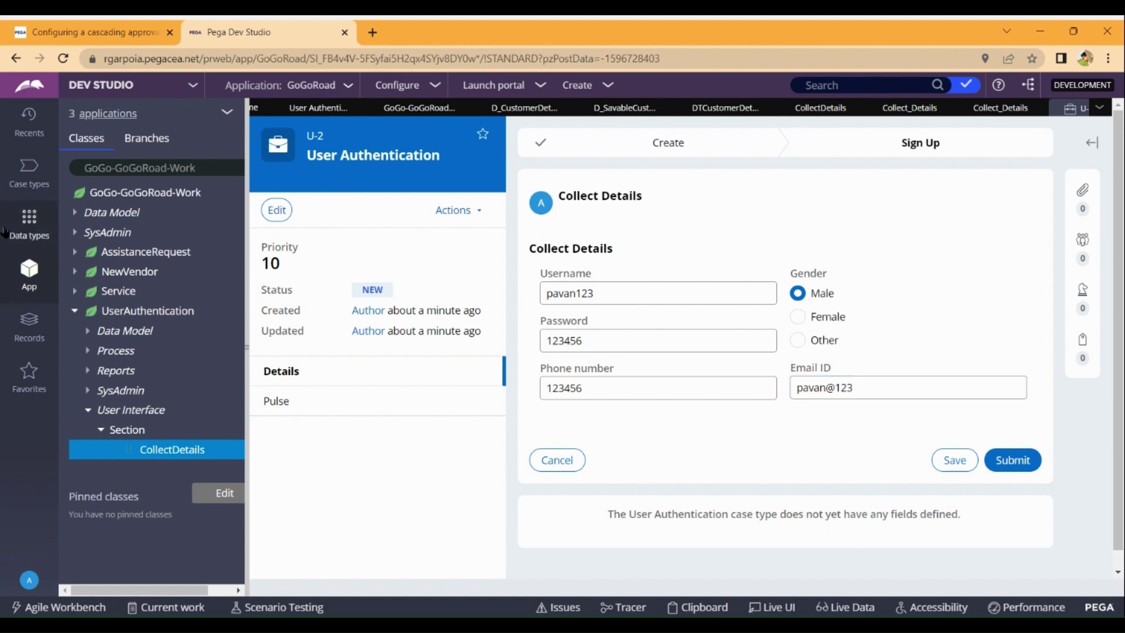
{"action": "left_click", "coordinate": [419, 108]}
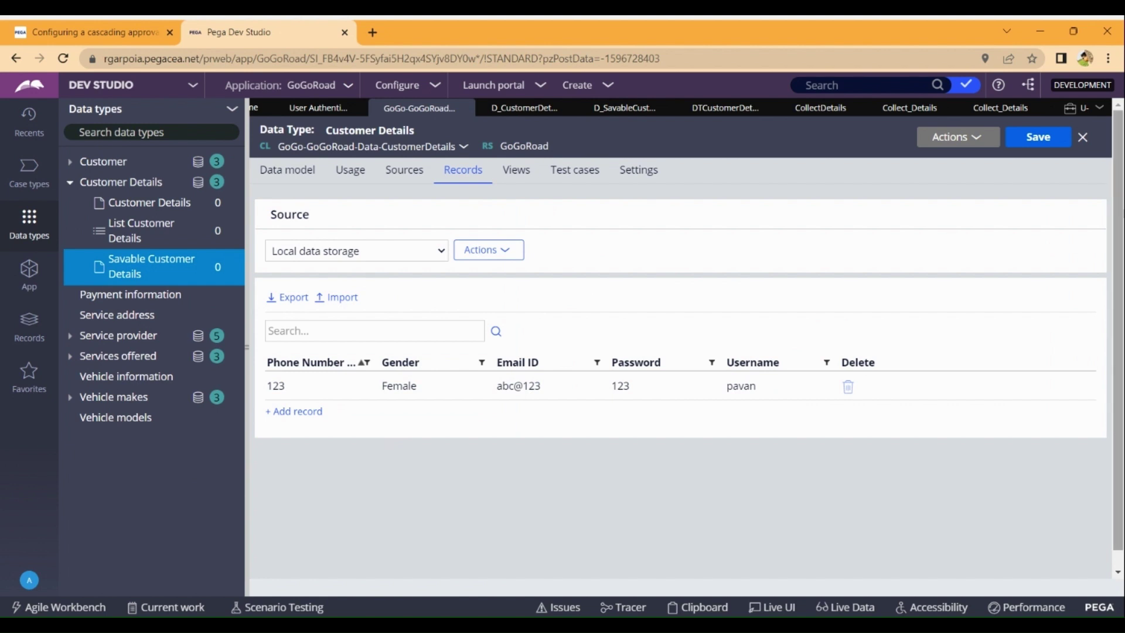
Submit the U-2 sign-up form and refresh Customer Details records to show the new Male record.
{"action": "left_click", "coordinate": [1072, 114]}
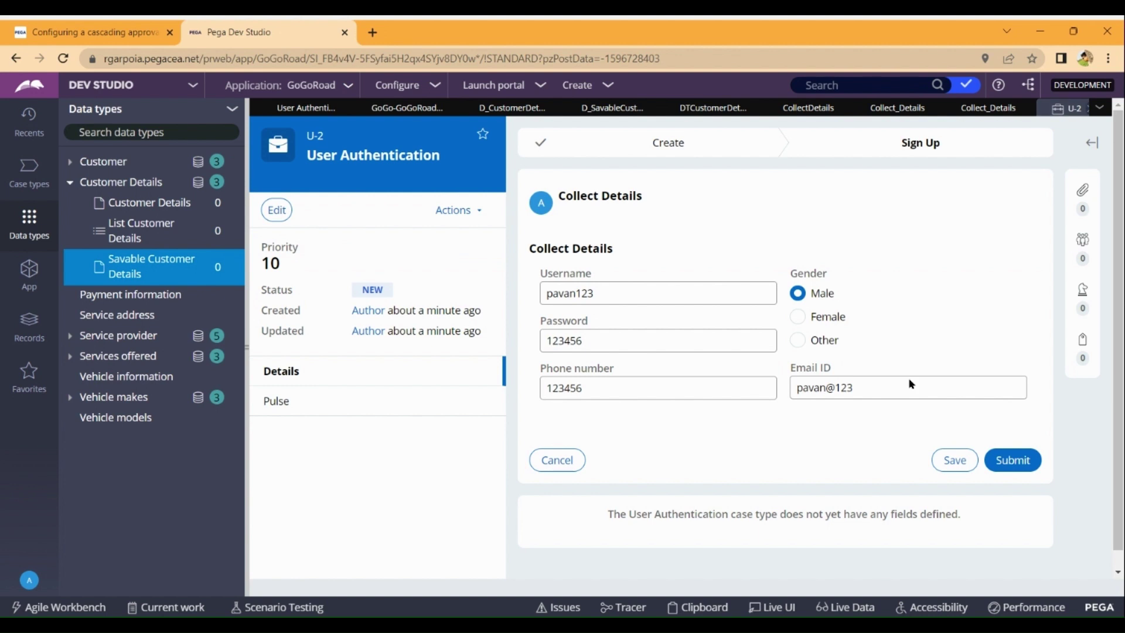
{"action": "left_click", "coordinate": [1018, 465]}
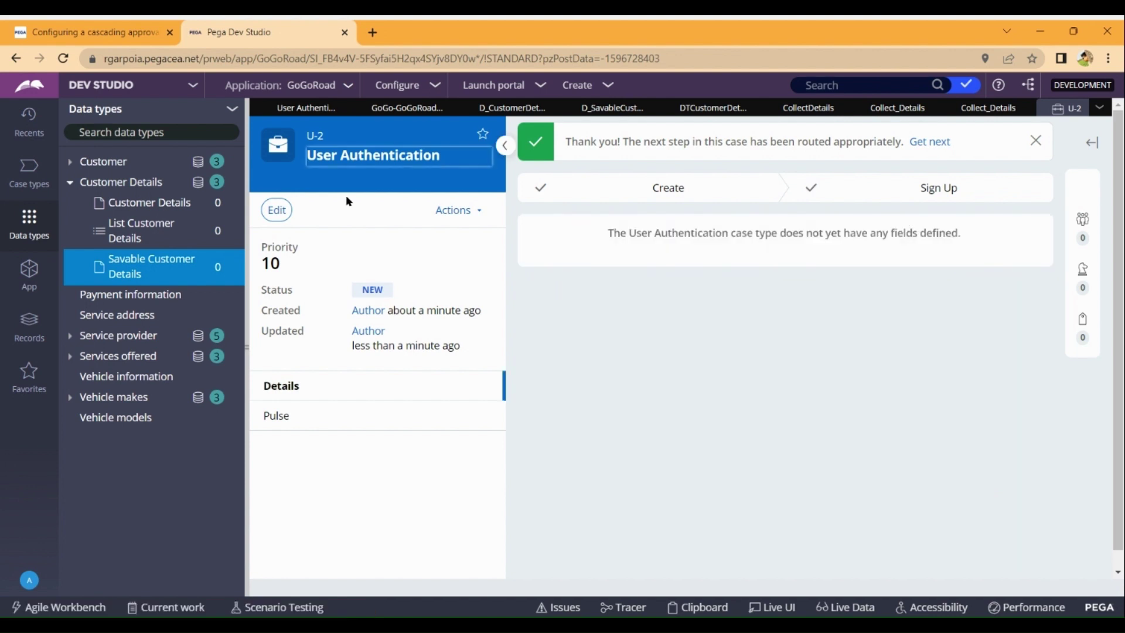
{"action": "left_click", "coordinate": [410, 109]}
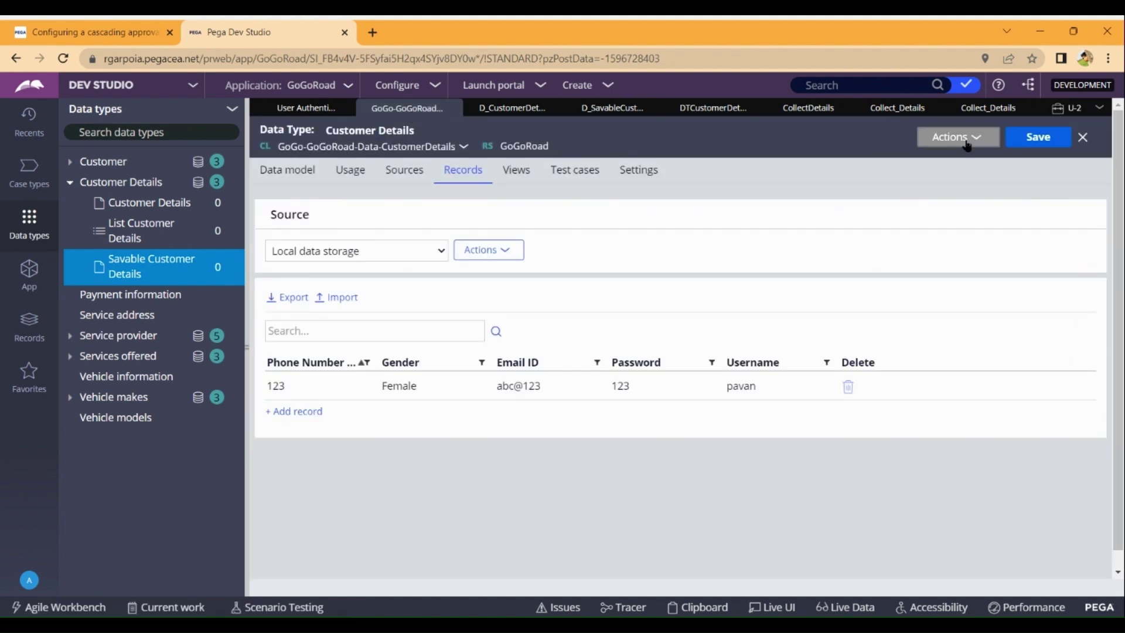
{"action": "left_click", "coordinate": [962, 137]}
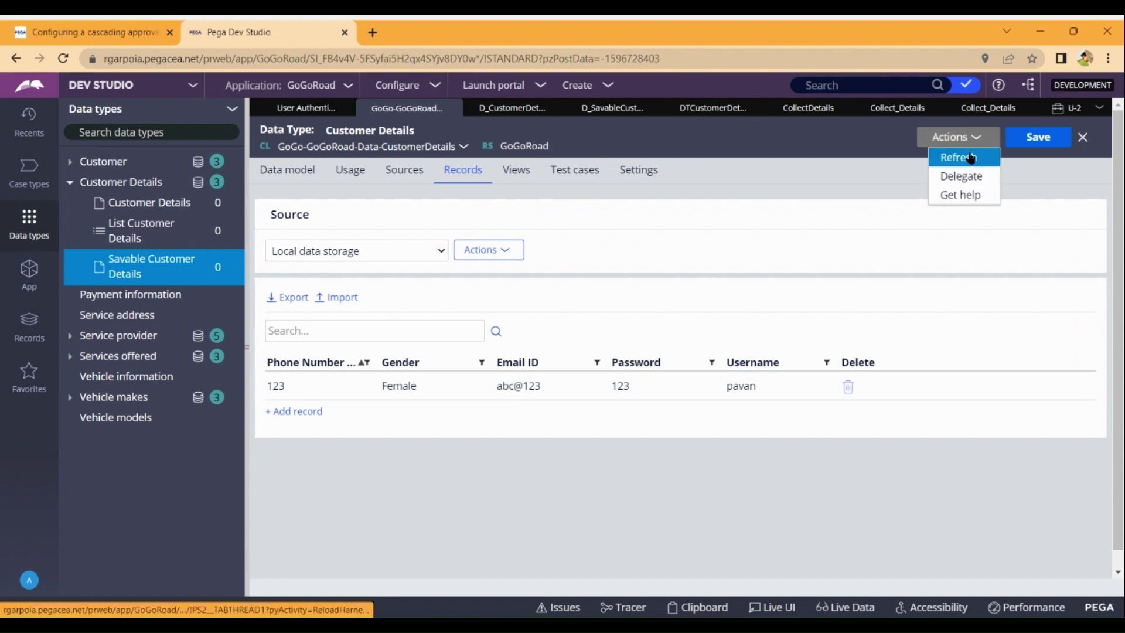
{"action": "left_click", "coordinate": [972, 158]}
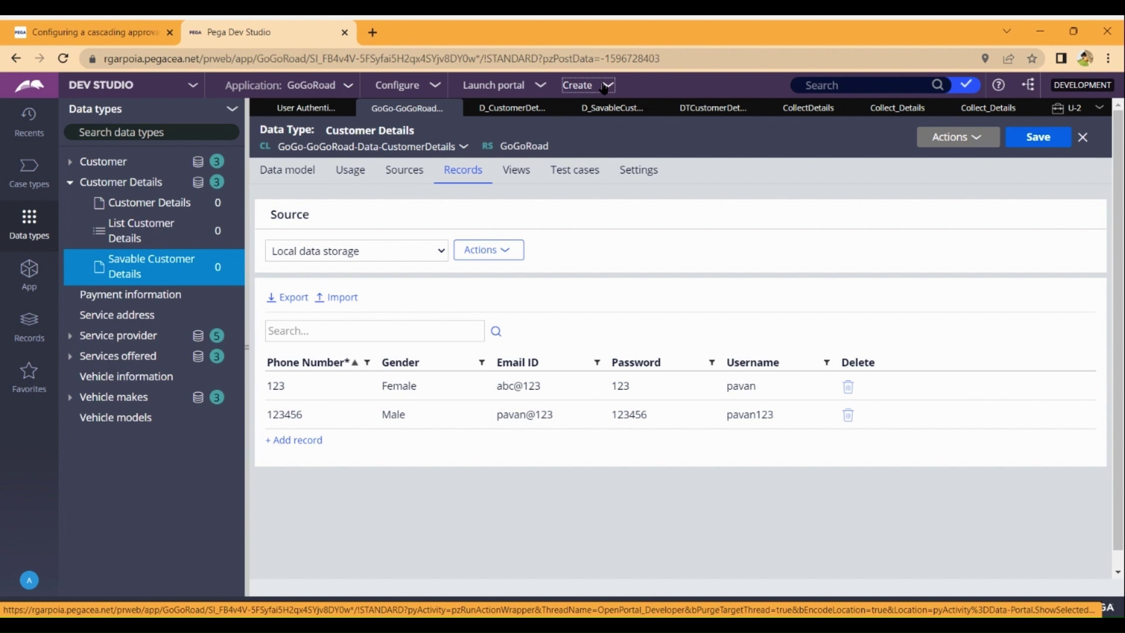
Create a new User Authentication case U-3, check Customer Details records, and return to U-3.
{"action": "left_click", "coordinate": [603, 86]}
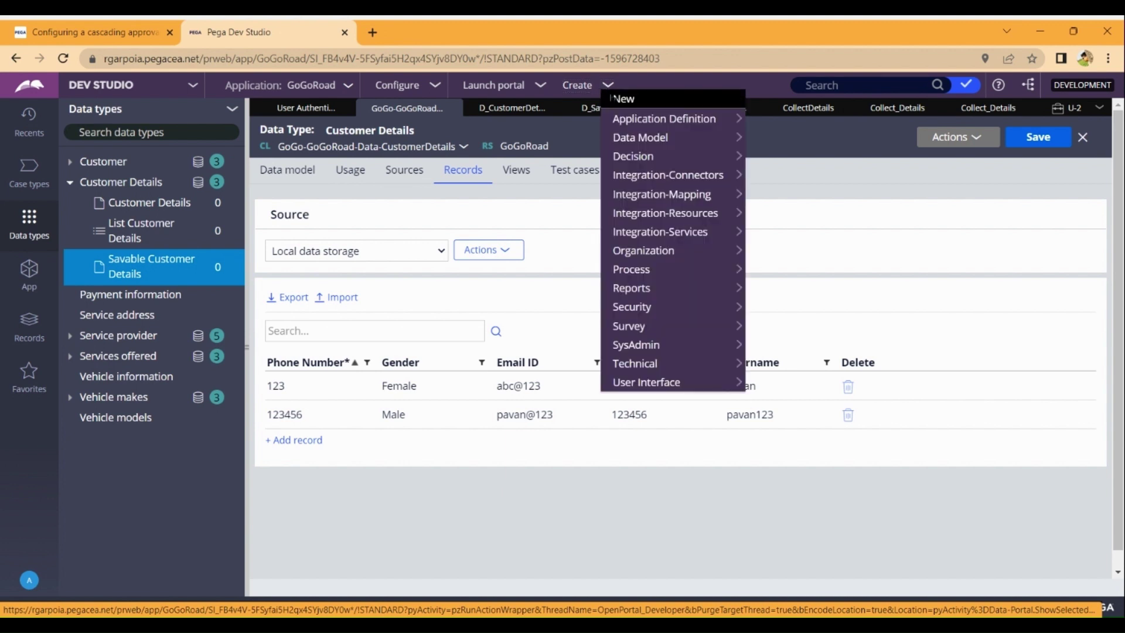
{"action": "mouse_move", "coordinate": [735, 99]}
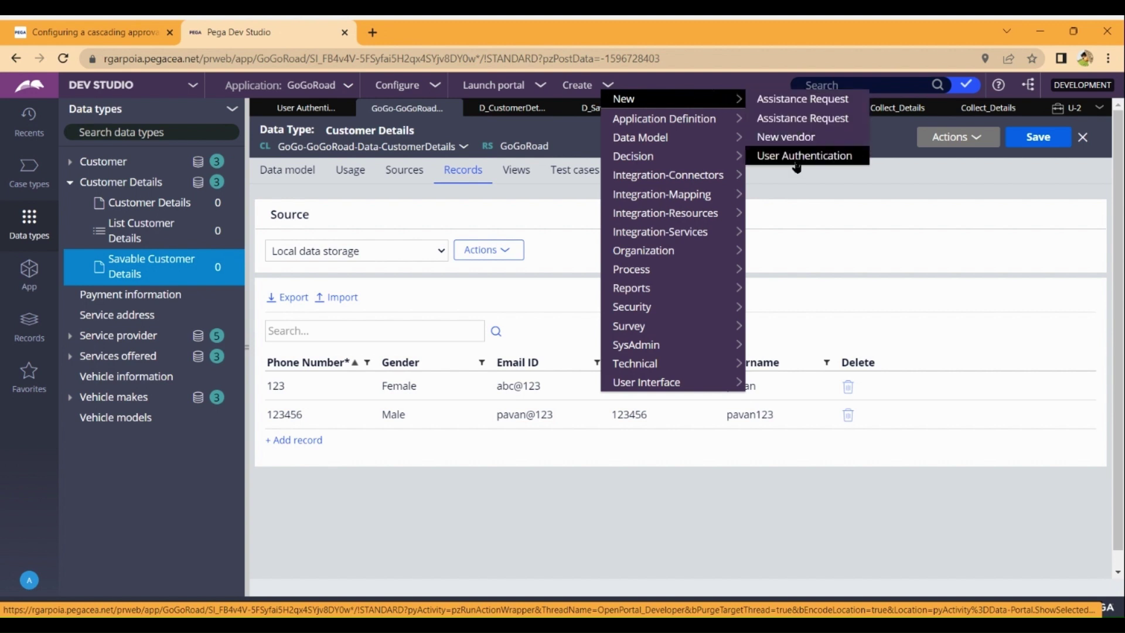
{"action": "left_click", "coordinate": [795, 158]}
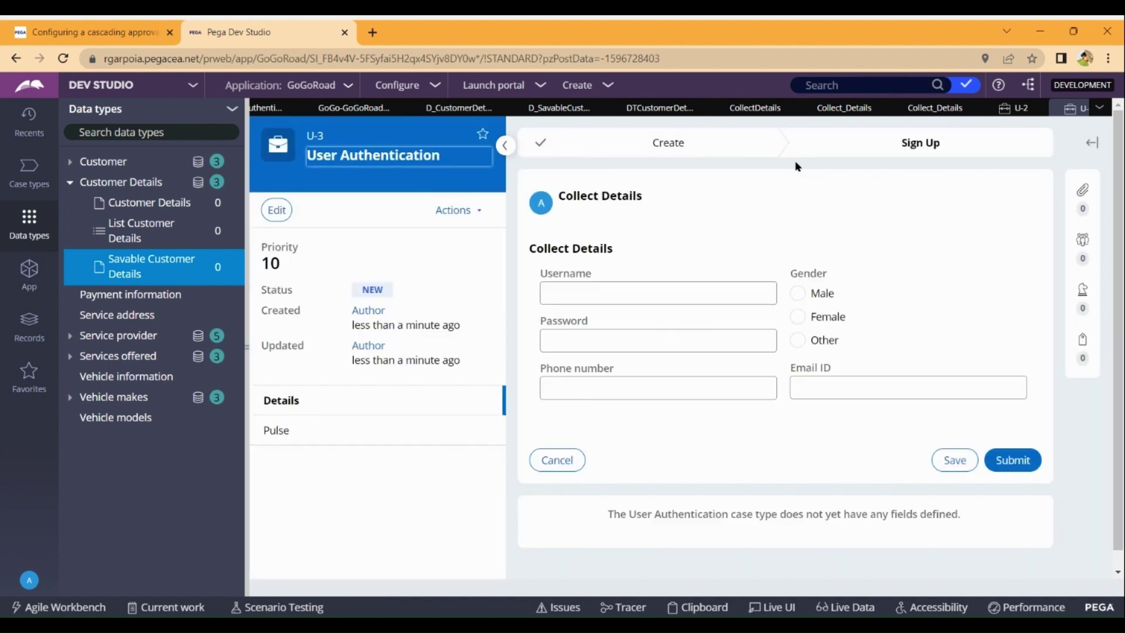
{"action": "left_click", "coordinate": [354, 107]}
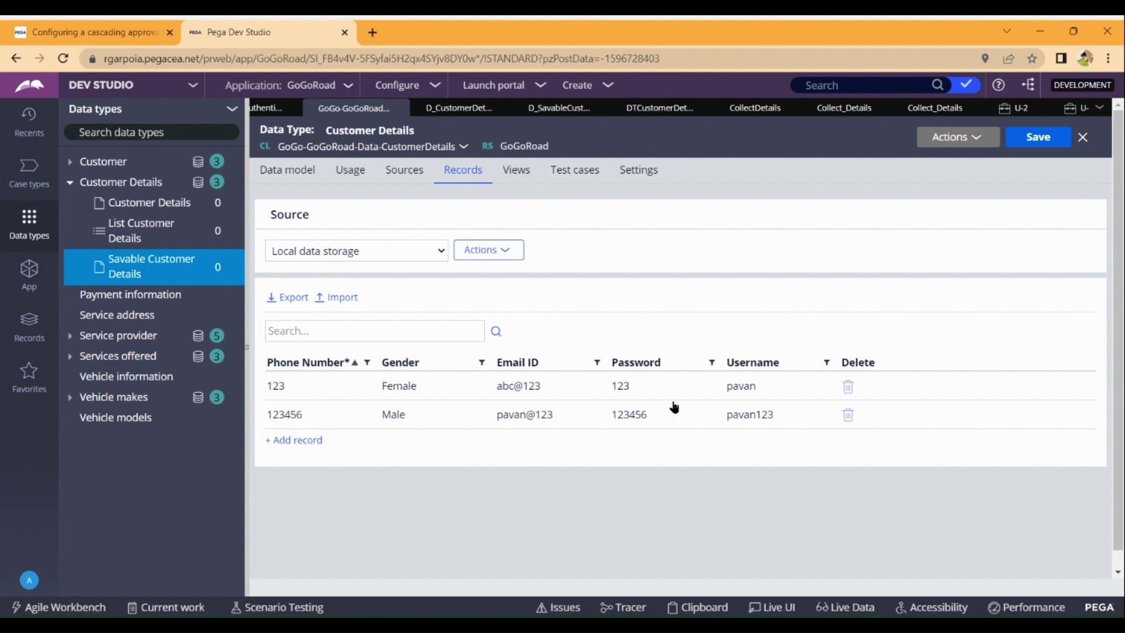
{"action": "left_click", "coordinate": [1077, 110]}
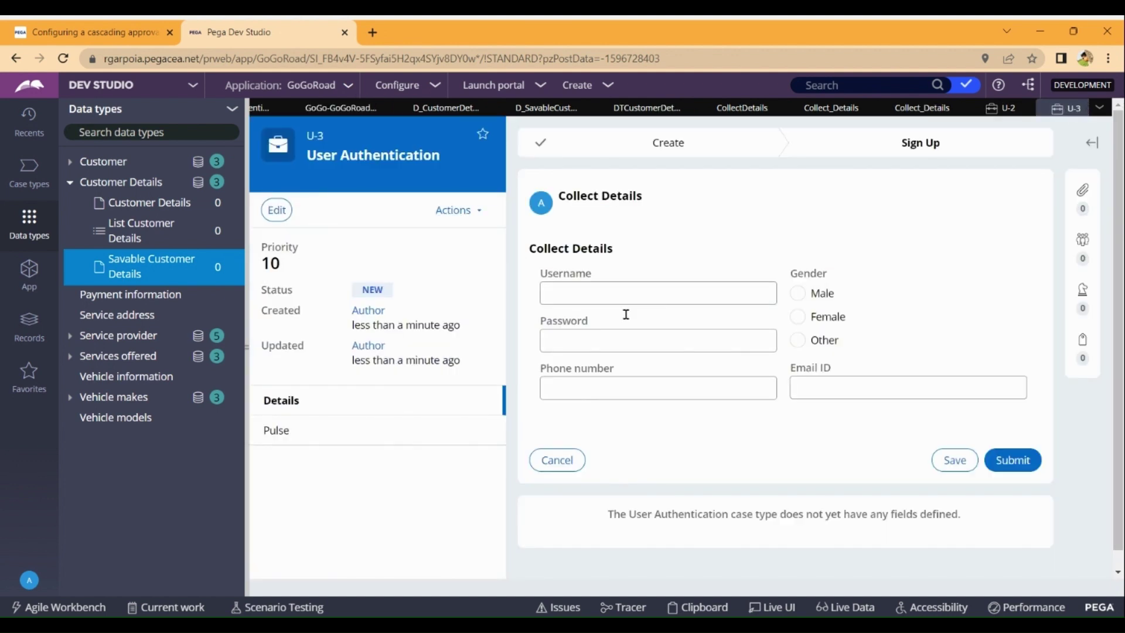
Enter the username, password, Male gender and e-mail ID, leaving the phone number empty.
{"action": "left_click", "coordinate": [631, 293]}
{"action": "type", "text": "1234"}
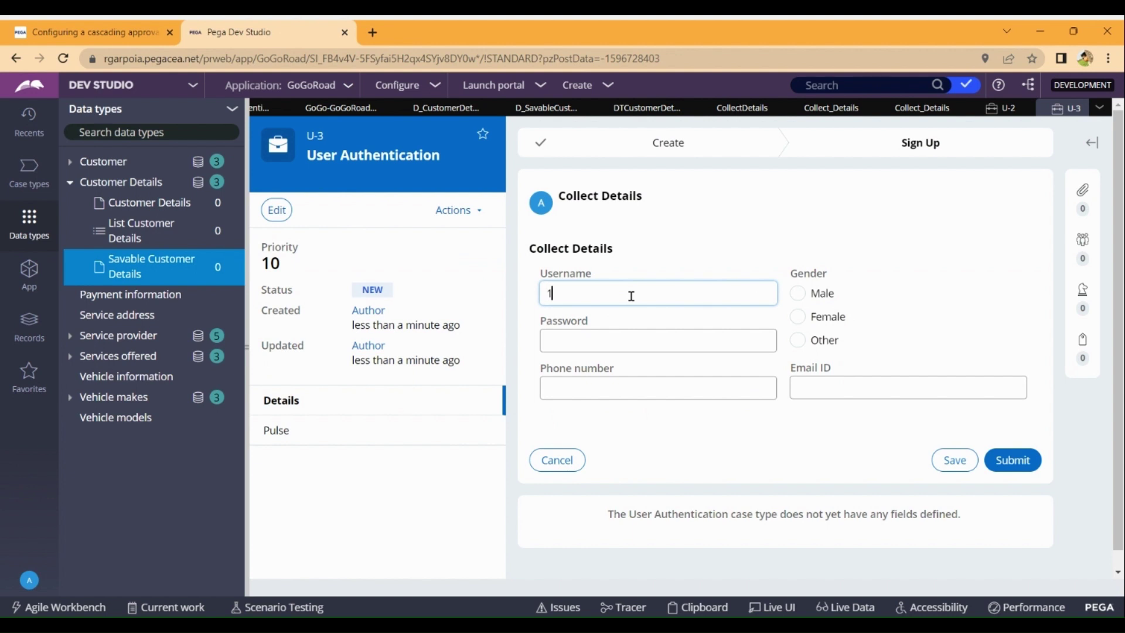
{"action": "left_click", "coordinate": [604, 330]}
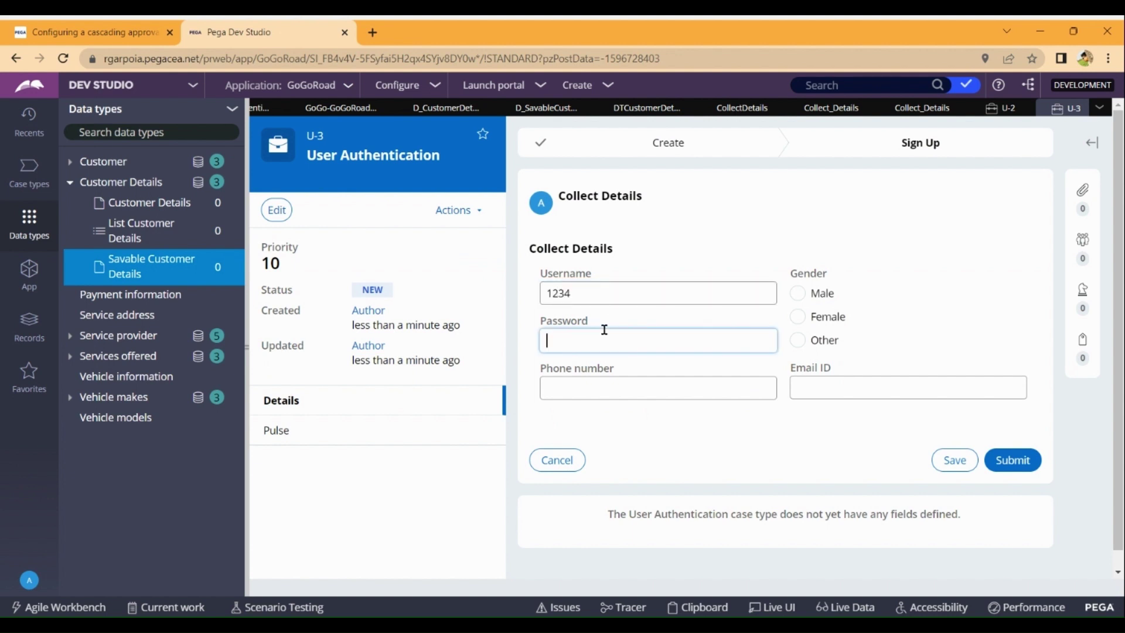
{"action": "type", "text": "1234"}
{"action": "left_click", "coordinate": [798, 293]}
{"action": "left_click", "coordinate": [852, 380]}
{"action": "type", "text": "ab"}
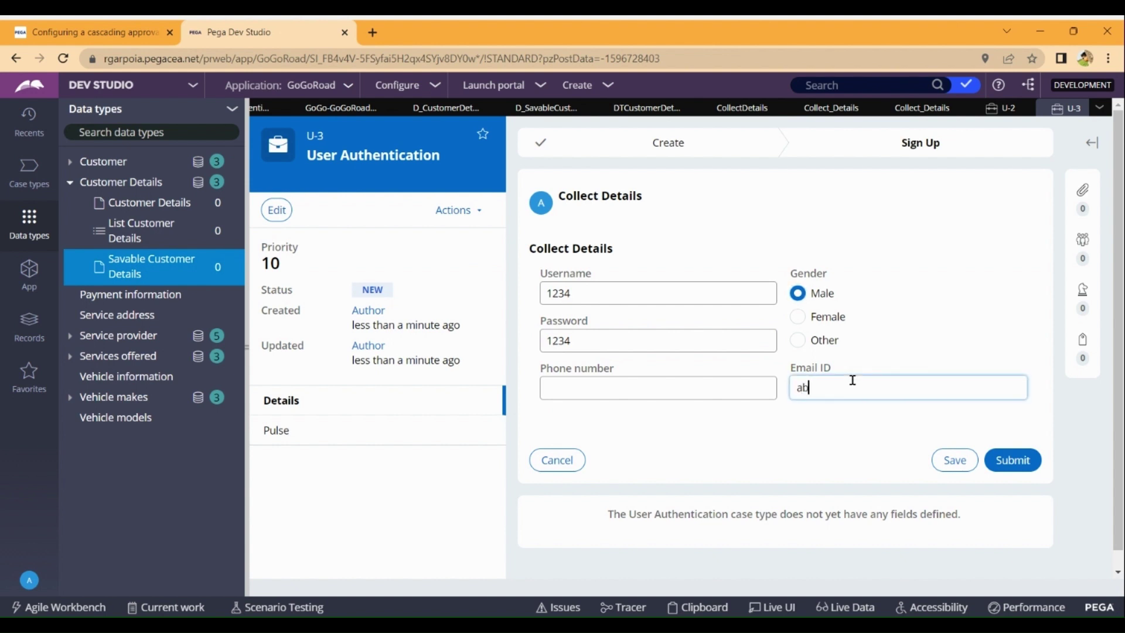
{"action": "type", "text": "c@123"}
Check the Customer Details records, then submit the U-3 form without a phone number.
{"action": "left_click", "coordinate": [341, 108]}
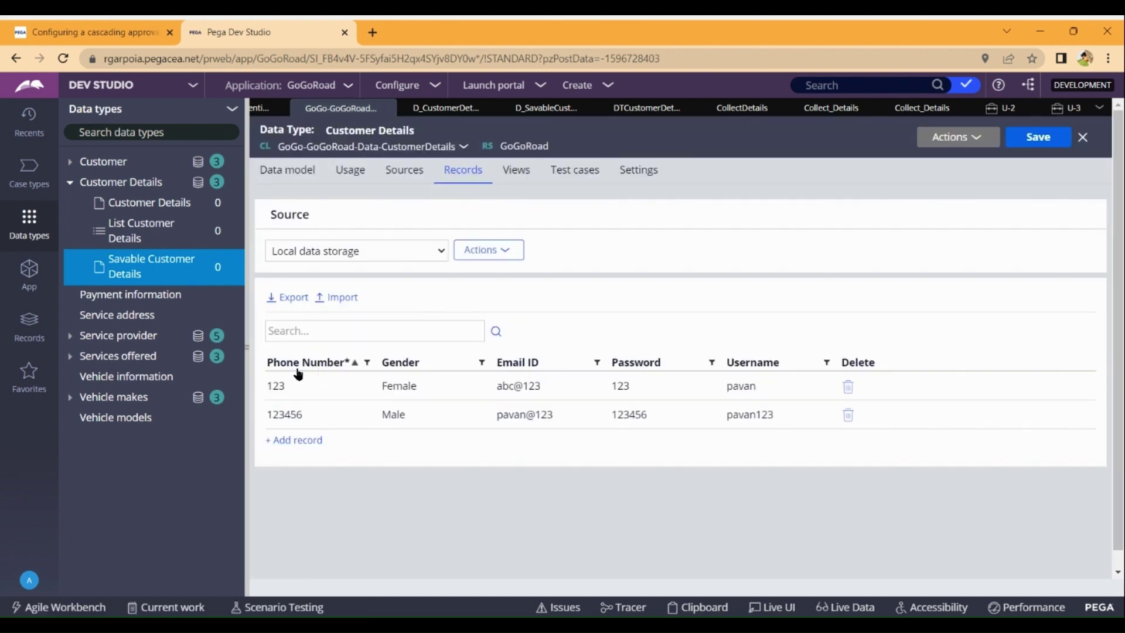
{"action": "left_click", "coordinate": [1067, 107]}
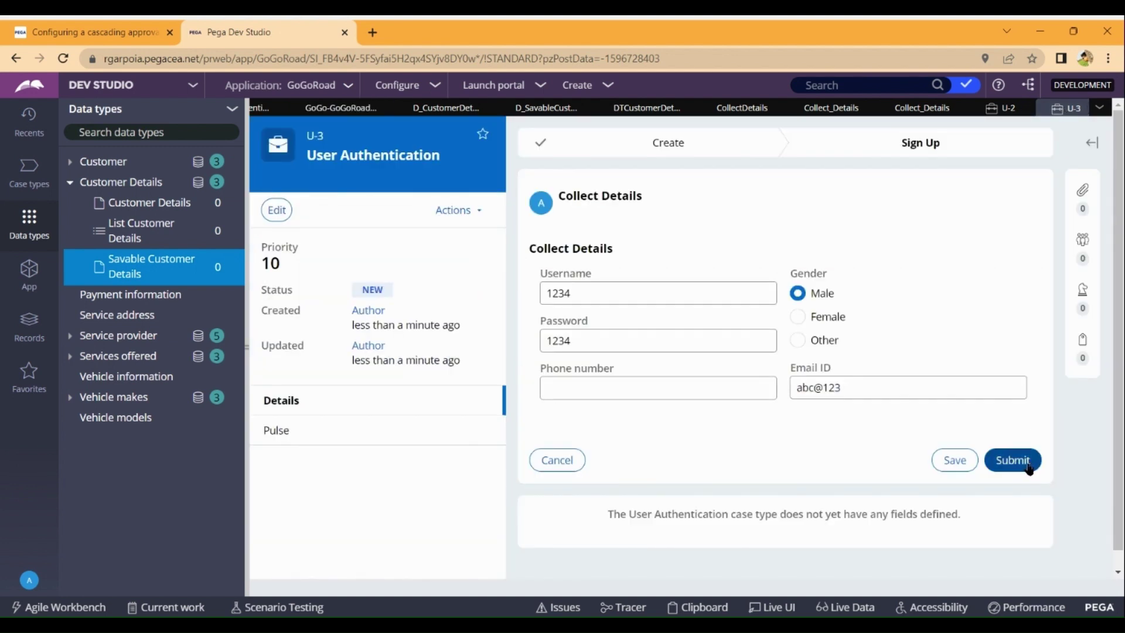
{"action": "left_click", "coordinate": [1026, 464]}
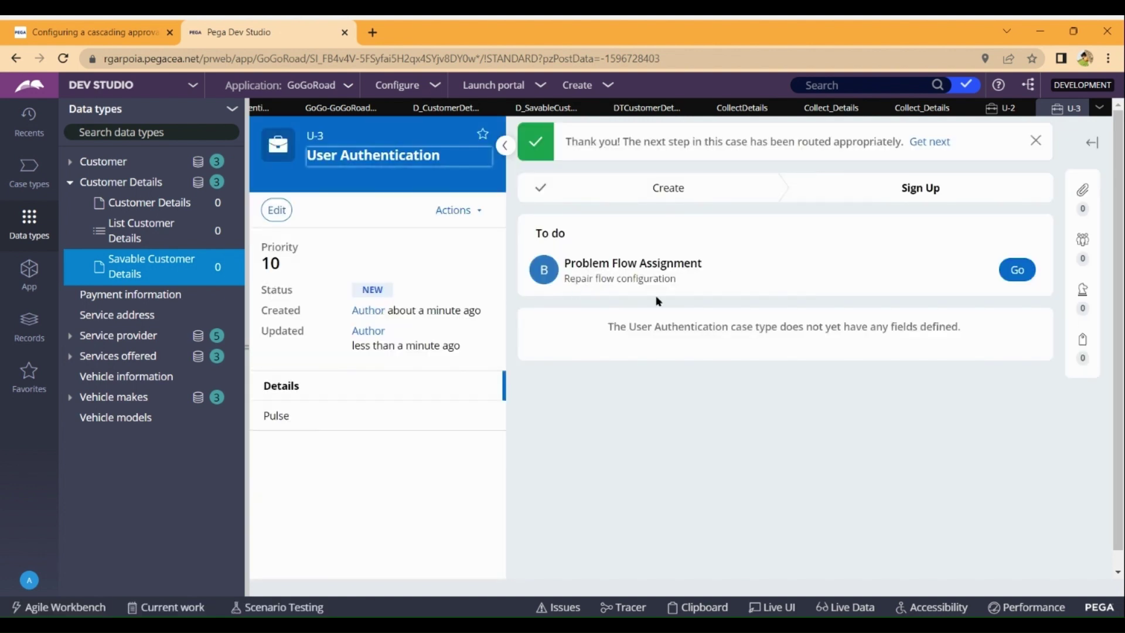
{"action": "left_click", "coordinate": [1018, 271]}
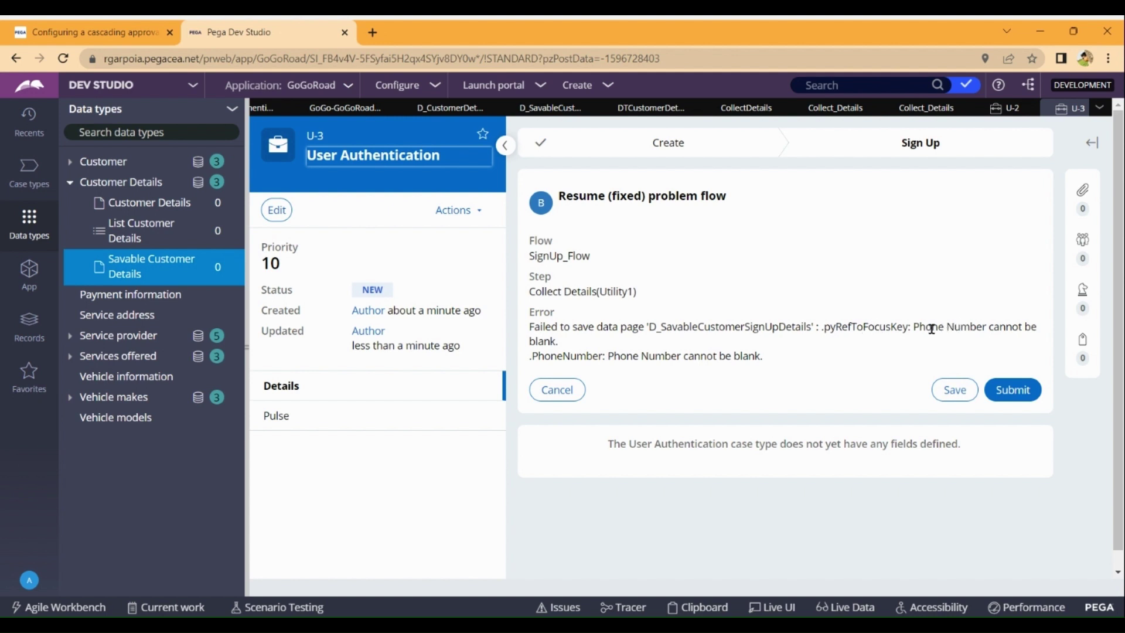
{"action": "left_click", "coordinate": [1019, 388]}
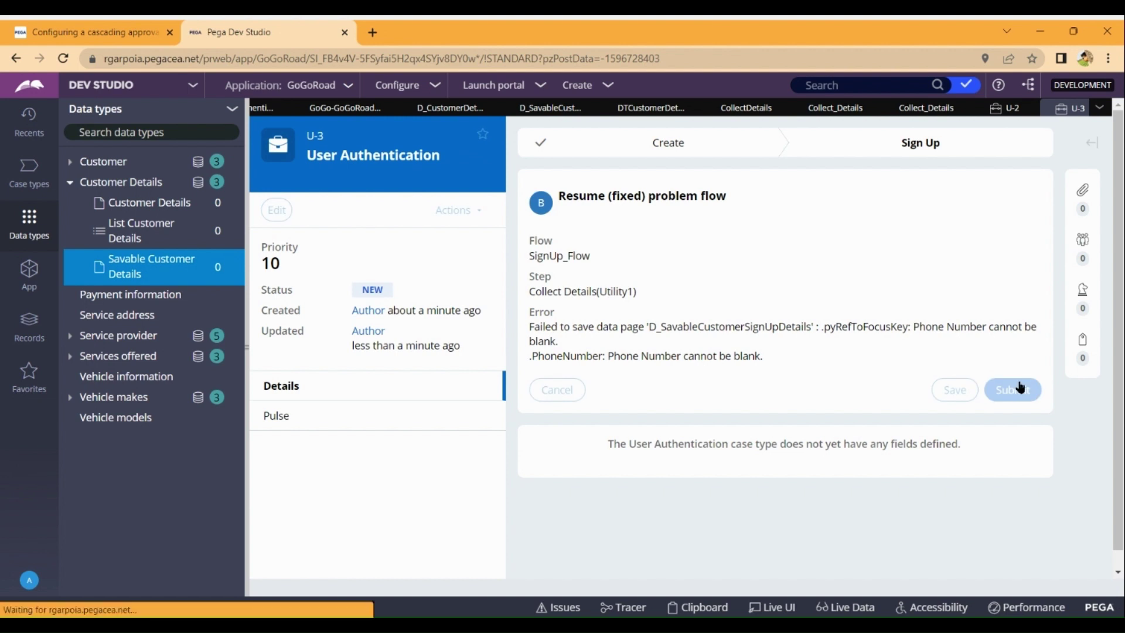